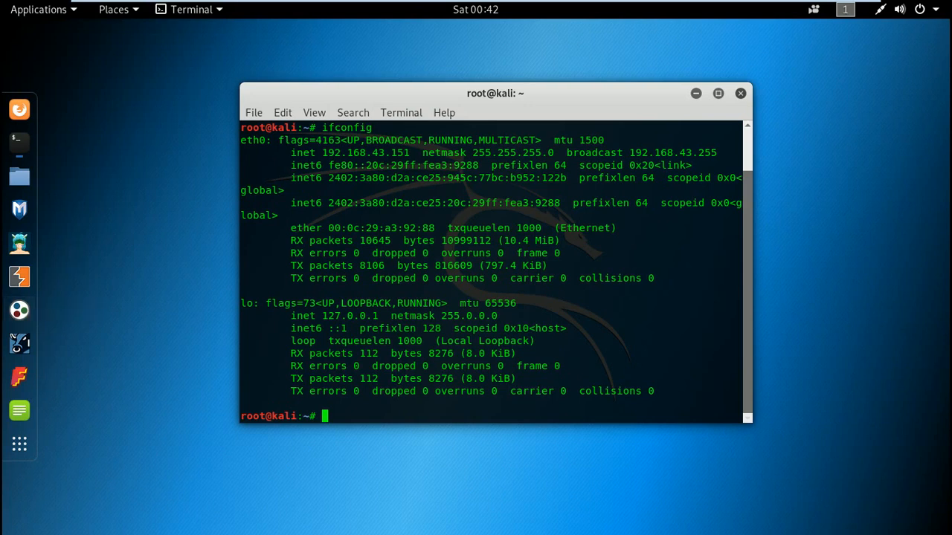
- Launch Maltego from the Information Gathering tools
{"action": "left_click", "coordinate": [75, 14]}
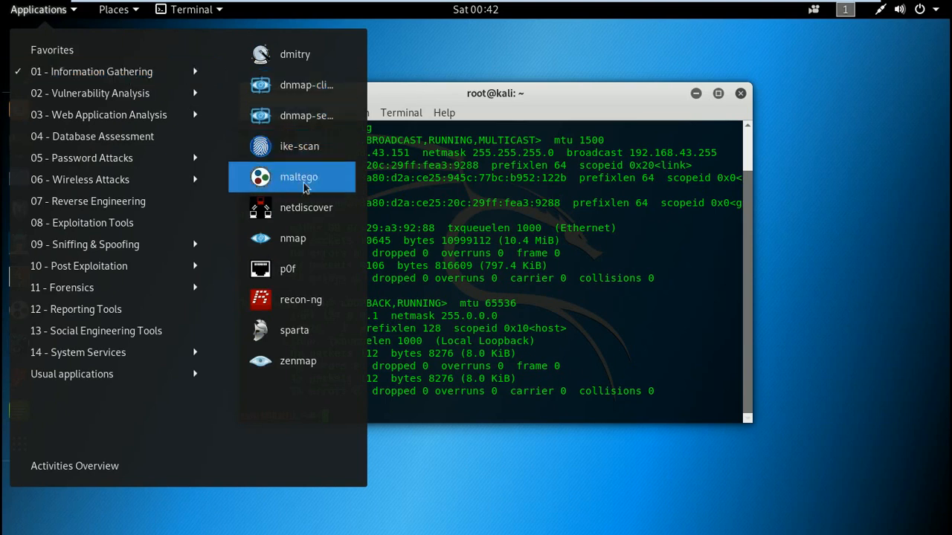
{"action": "left_click", "coordinate": [328, 187]}
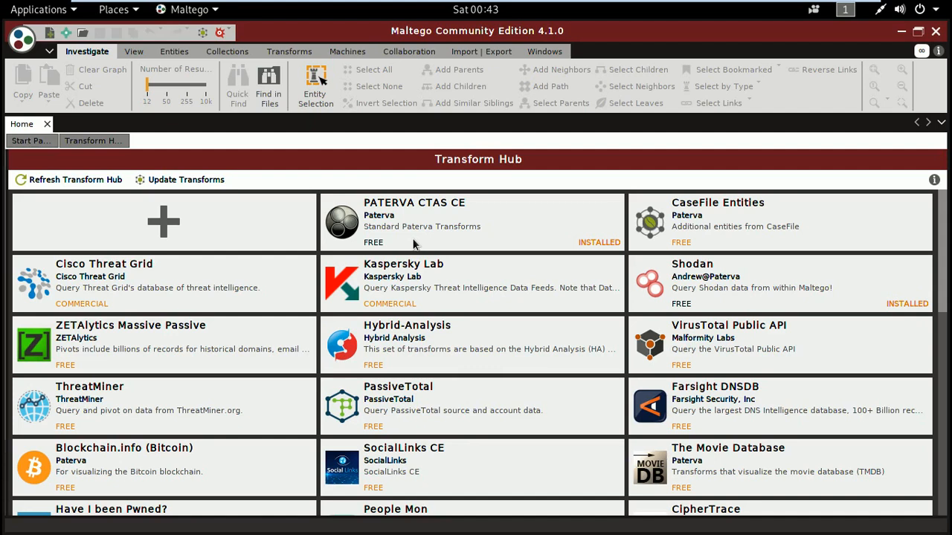
- Examine the Transform Hub items, including the descriptions of PATERVA CTAS CE, Kaspersky Lab, Hybrid-Analysis and Shodan
{"action": "mouse_move", "coordinate": [432, 234]}
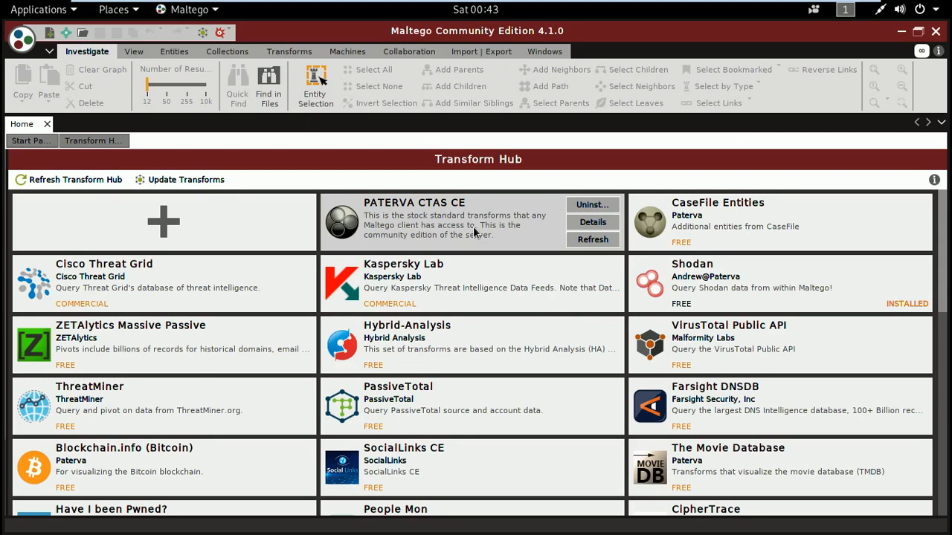
{"action": "mouse_move", "coordinate": [344, 349]}
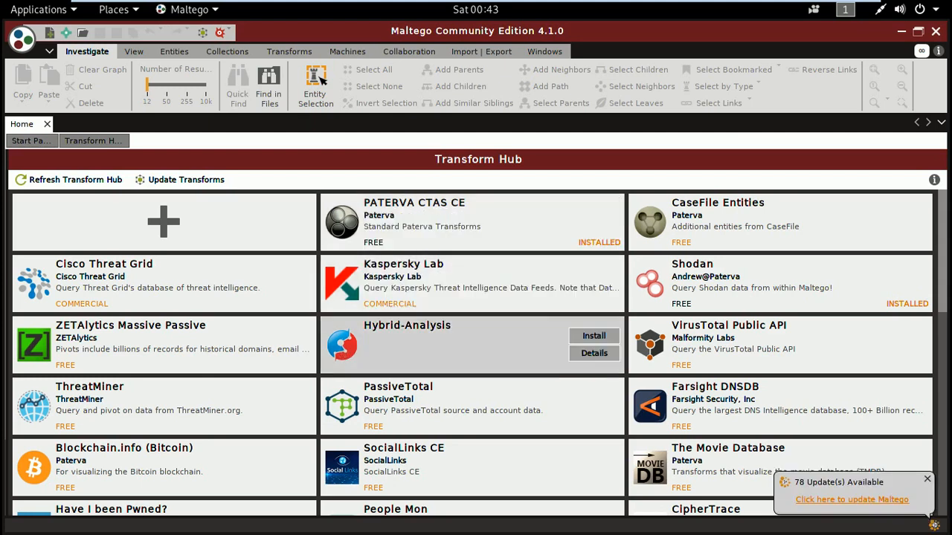
{"action": "mouse_move", "coordinate": [479, 243]}
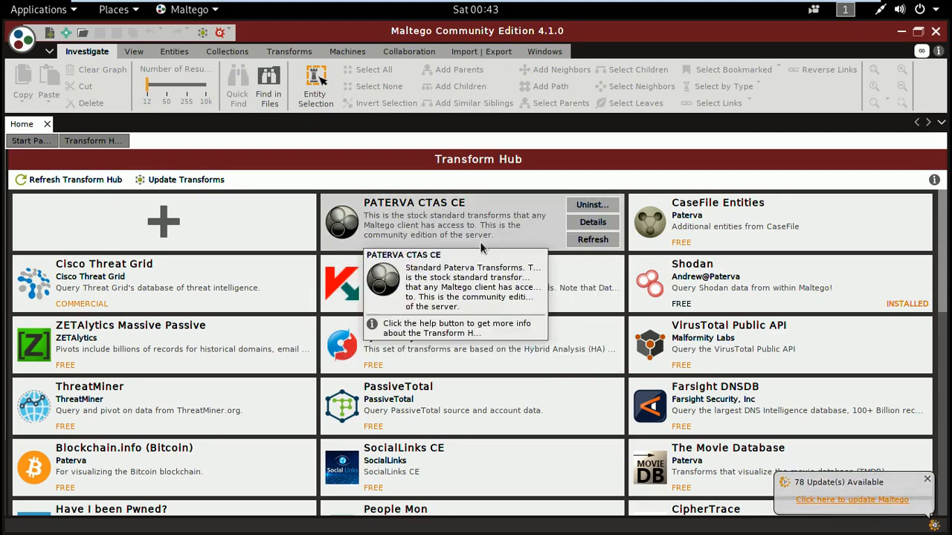
{"action": "mouse_move", "coordinate": [475, 279]}
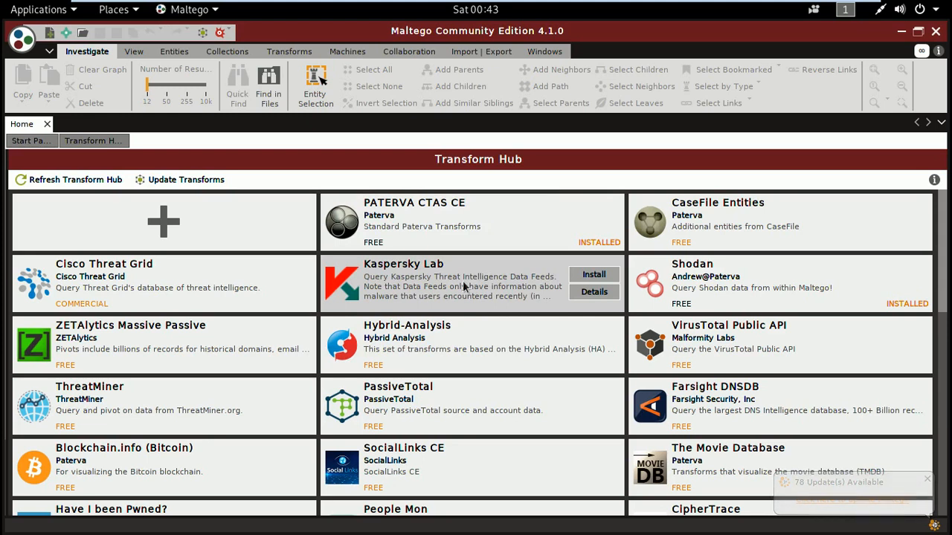
{"action": "mouse_move", "coordinate": [476, 351]}
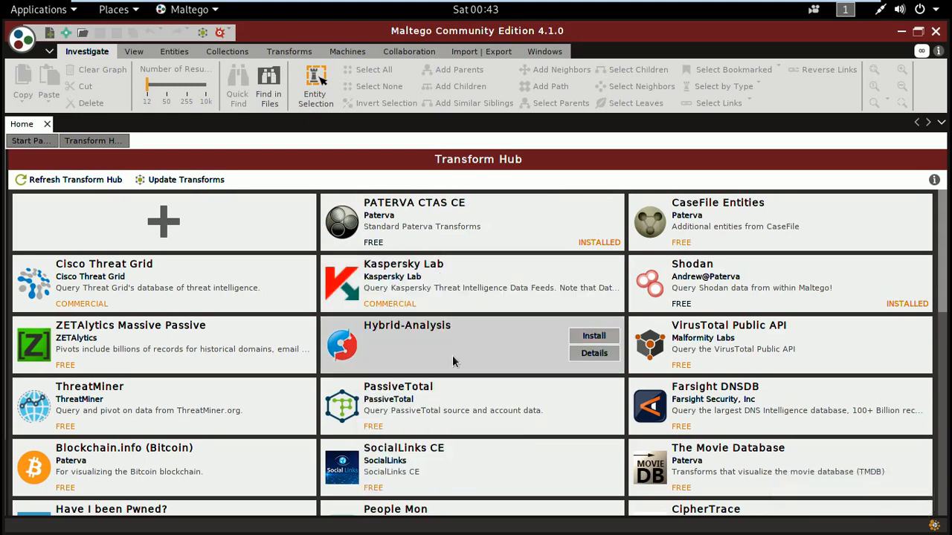
{"action": "mouse_move", "coordinate": [683, 332]}
{"action": "mouse_move", "coordinate": [574, 296]}
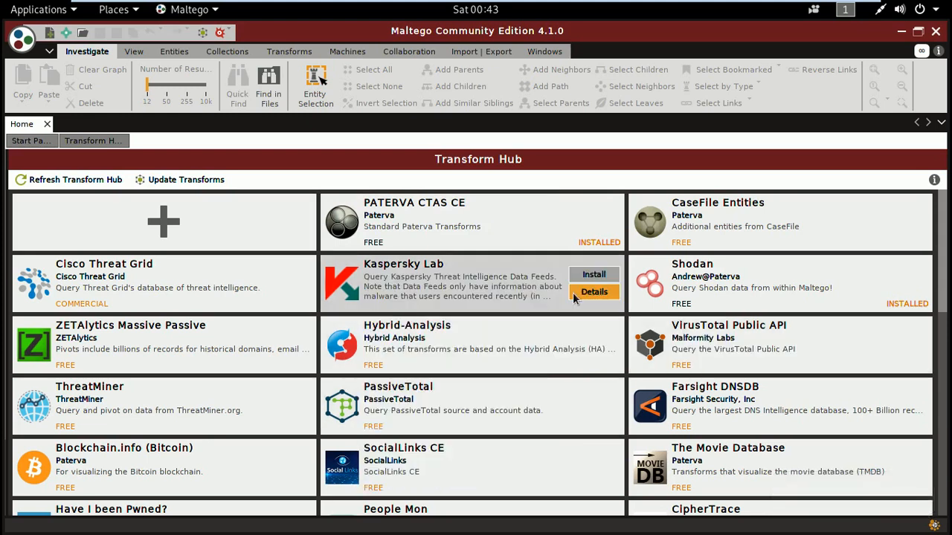
{"action": "mouse_move", "coordinate": [519, 296]}
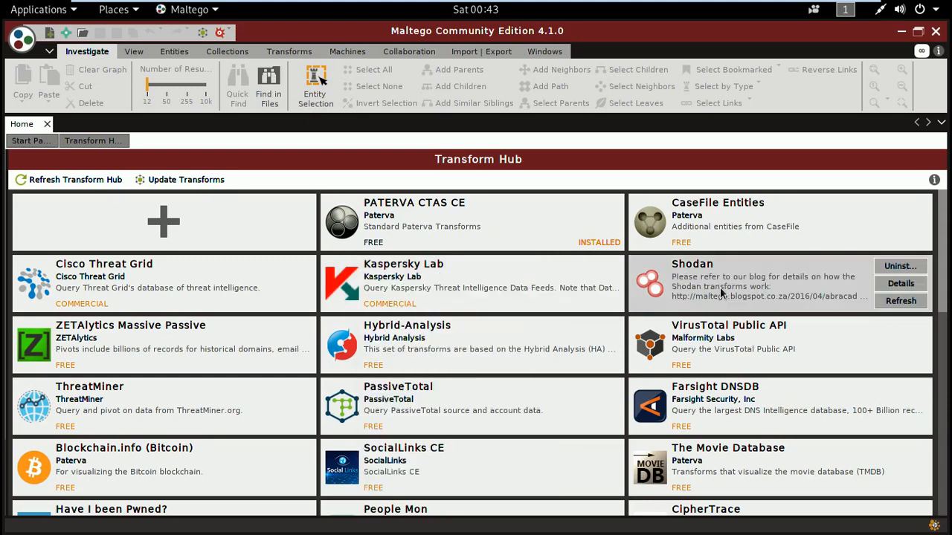
{"action": "mouse_move", "coordinate": [720, 292]}
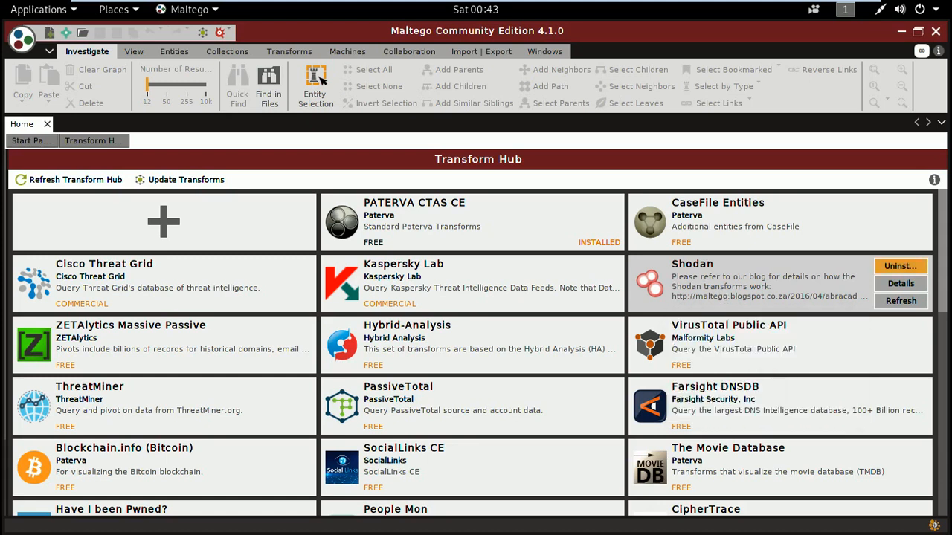
{"action": "mouse_move", "coordinate": [816, 234]}
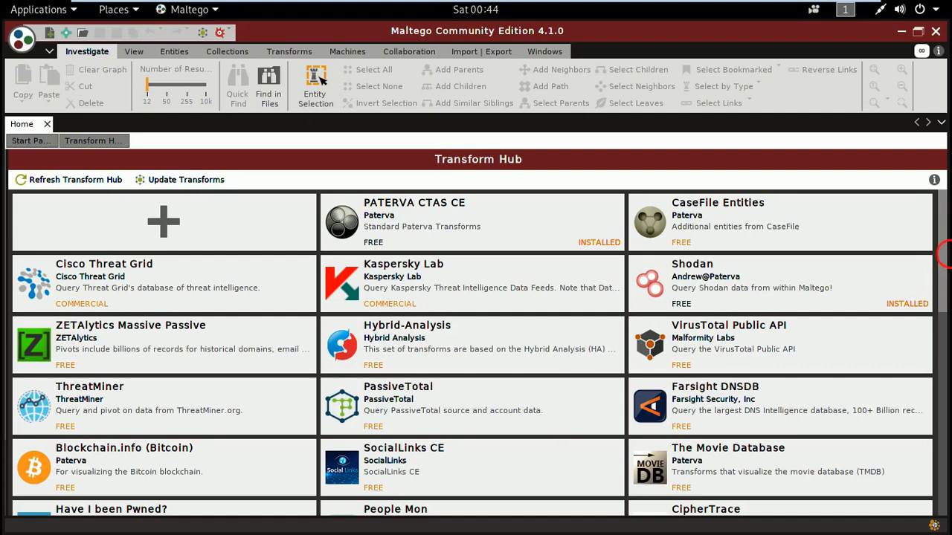
{"action": "mouse_move", "coordinate": [947, 260]}
{"action": "left_mouse_down"}
{"action": "mouse_move", "coordinate": [945, 374]}
{"action": "mouse_move", "coordinate": [946, 246]}
{"action": "left_mouse_up"}
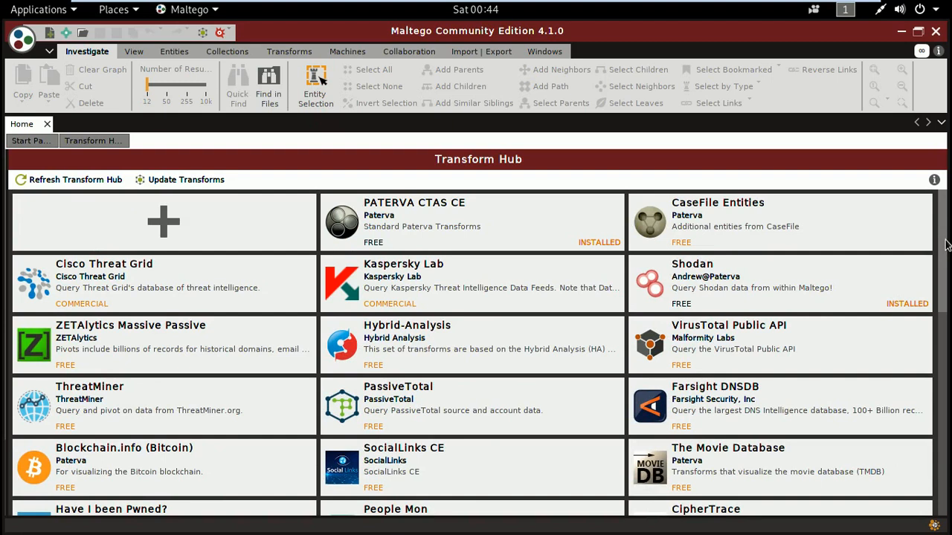
{"action": "mouse_move", "coordinate": [518, 349]}
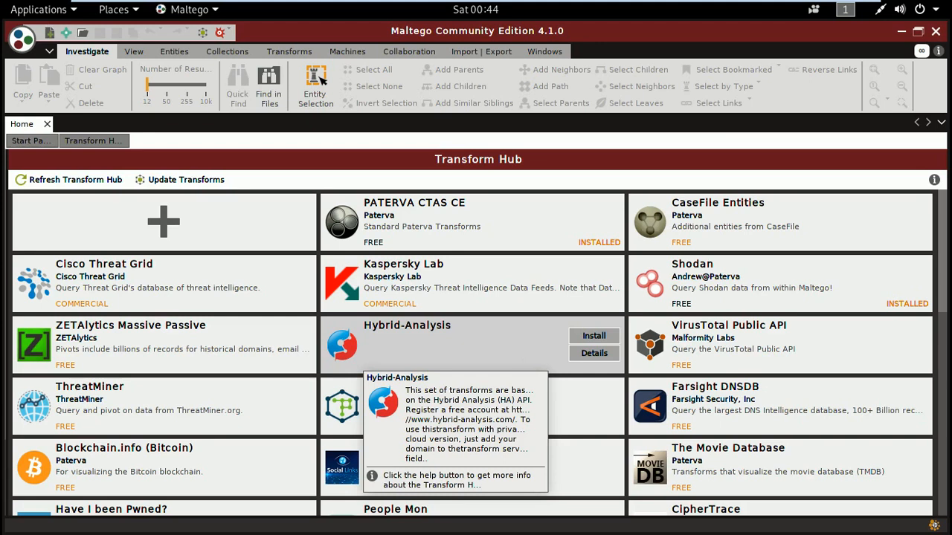
- Create a new blank graph
{"action": "left_click", "coordinate": [364, 147]}
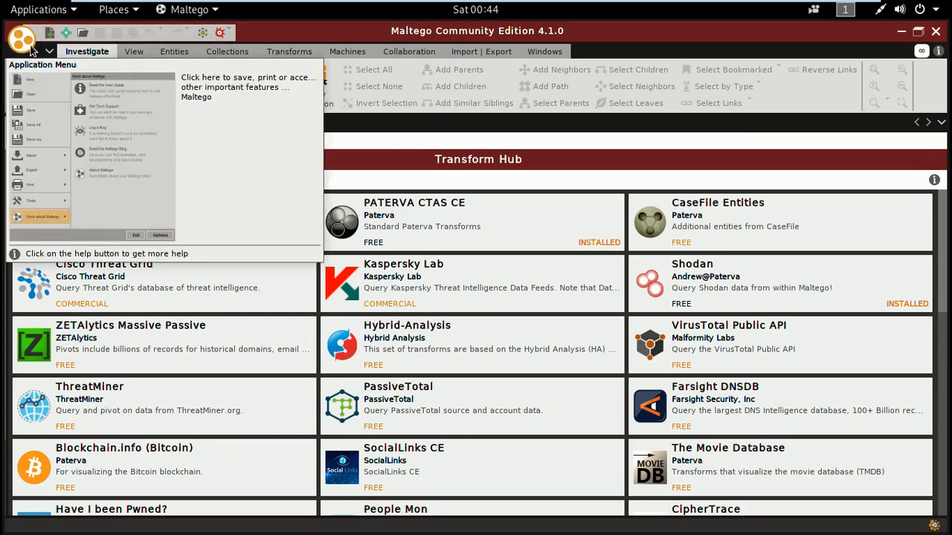
{"action": "left_click", "coordinate": [31, 49]}
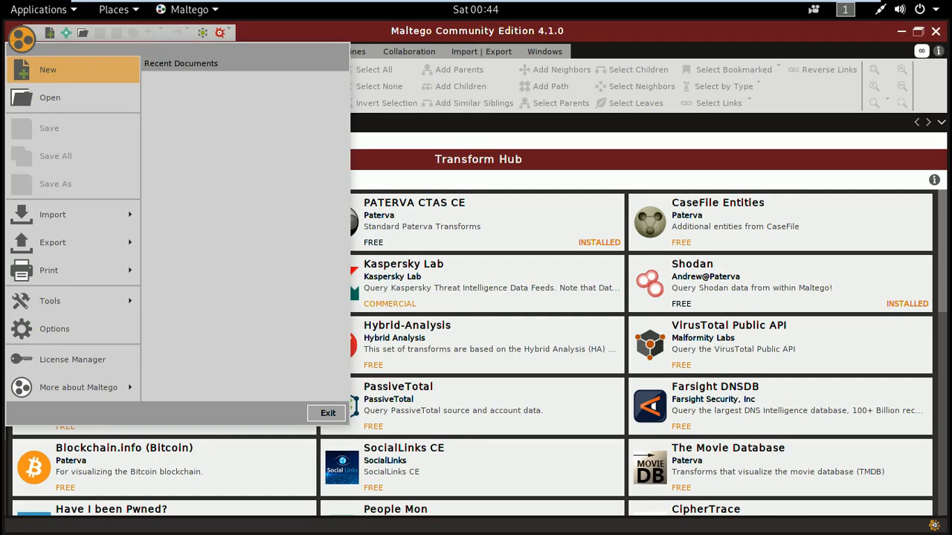
{"action": "left_click", "coordinate": [48, 69]}
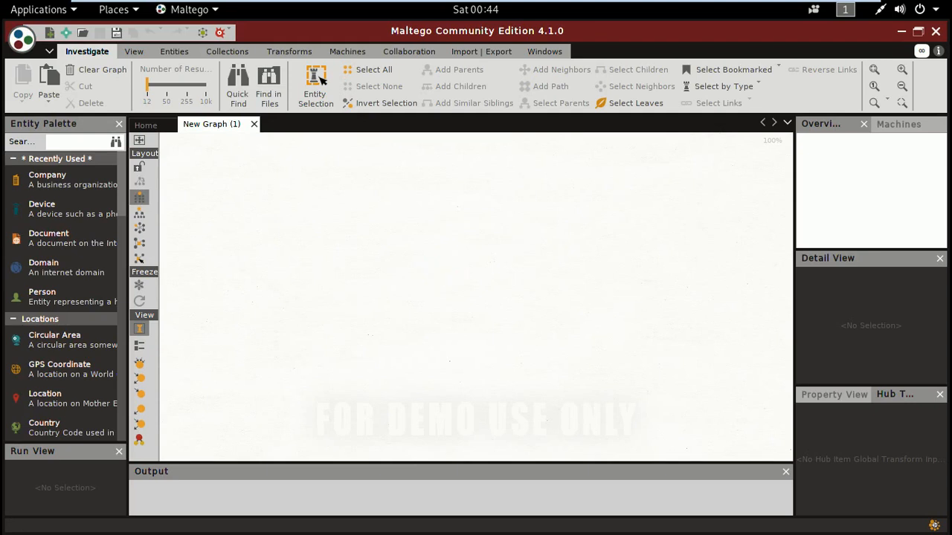
- Examine the available machines and the commands for views, entities, collections and transforms
{"action": "left_click", "coordinate": [230, 34]}
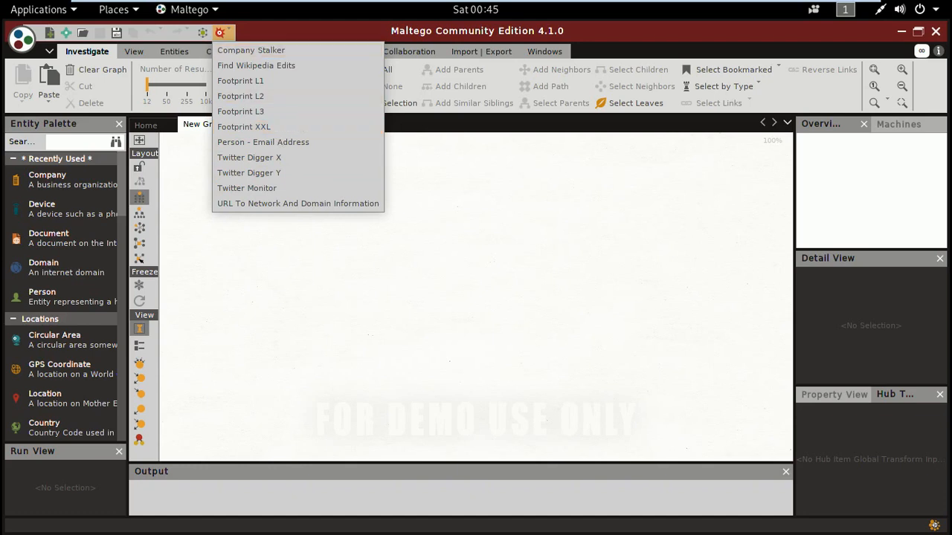
{"action": "left_click", "coordinate": [232, 35]}
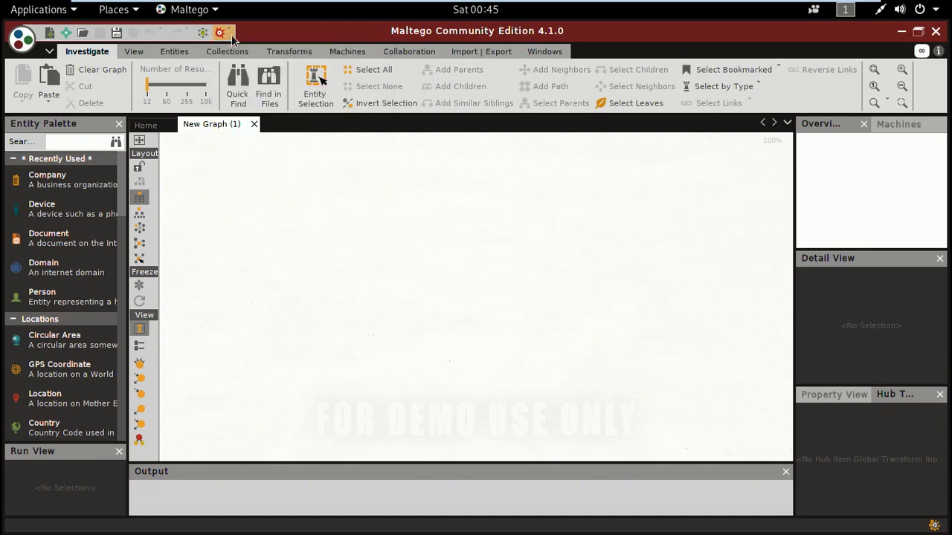
{"action": "left_click", "coordinate": [138, 55]}
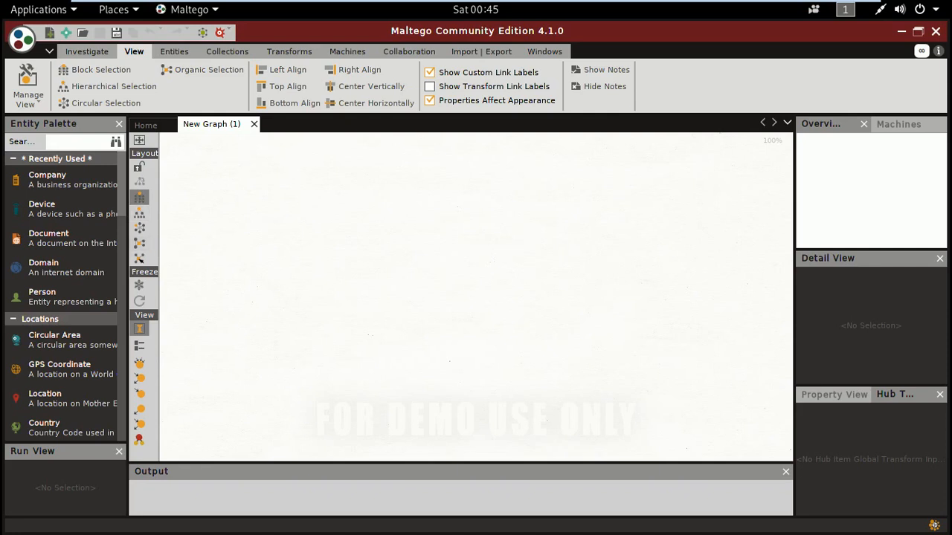
{"action": "left_click", "coordinate": [180, 52]}
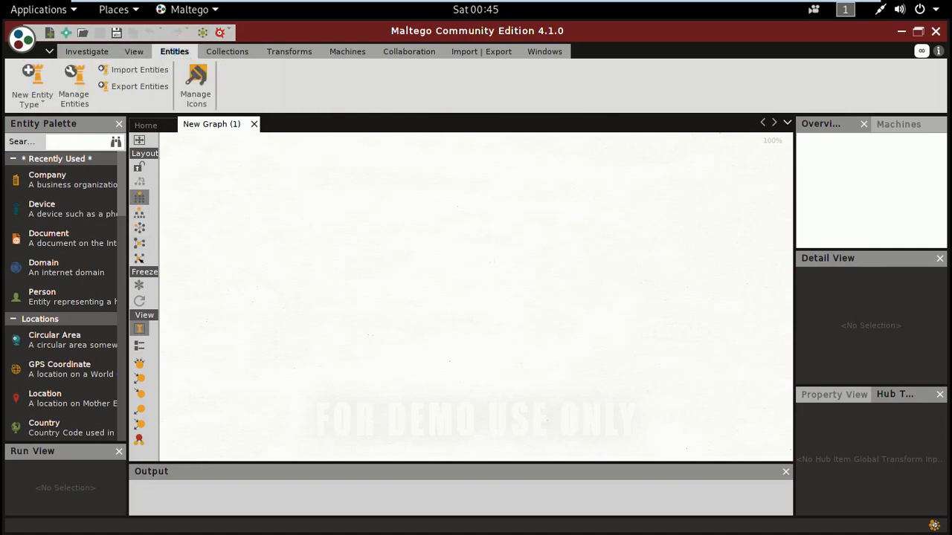
{"action": "left_click", "coordinate": [223, 55]}
{"action": "left_click", "coordinate": [278, 53]}
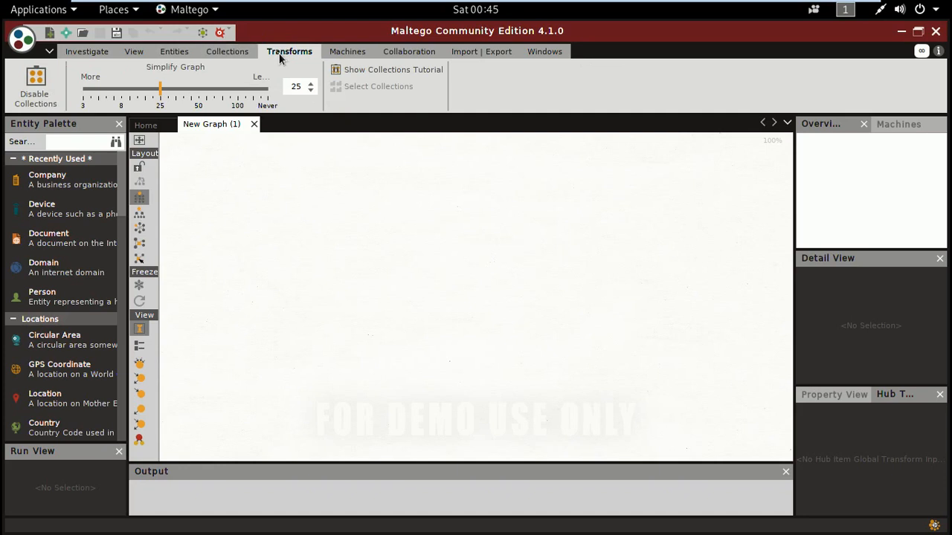
{"action": "left_click", "coordinate": [347, 52]}
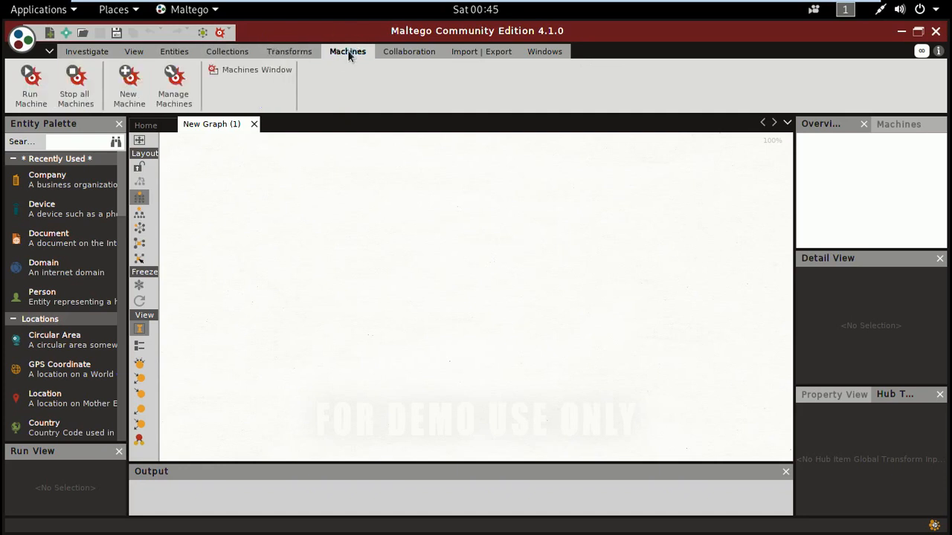
{"action": "left_click", "coordinate": [40, 105]}
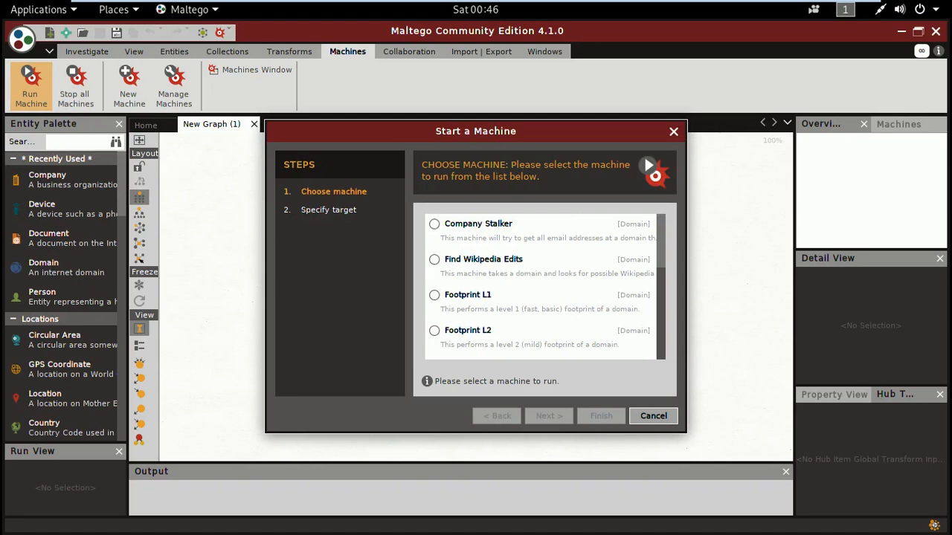
{"action": "left_click_drag", "start_coordinate": [664, 260], "coordinate": [664, 272]}
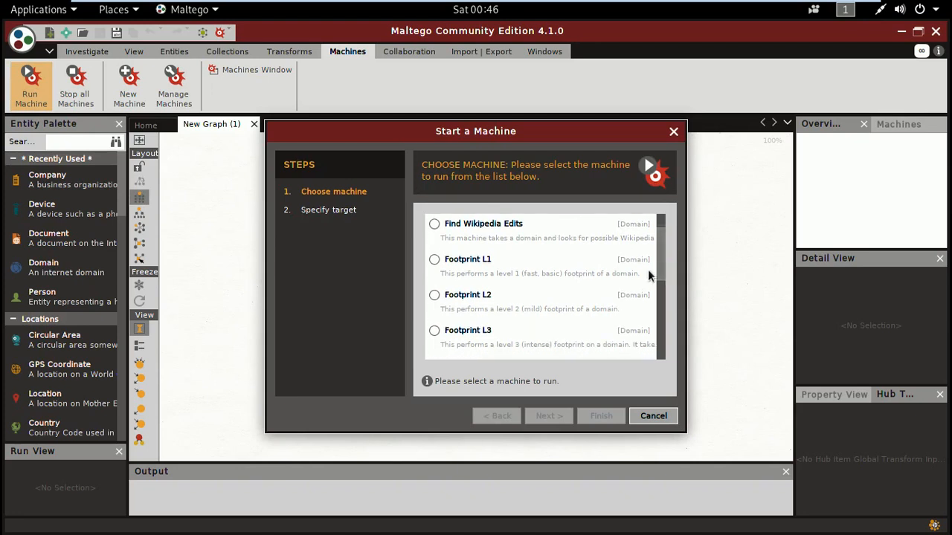
{"action": "left_click", "coordinate": [468, 261]}
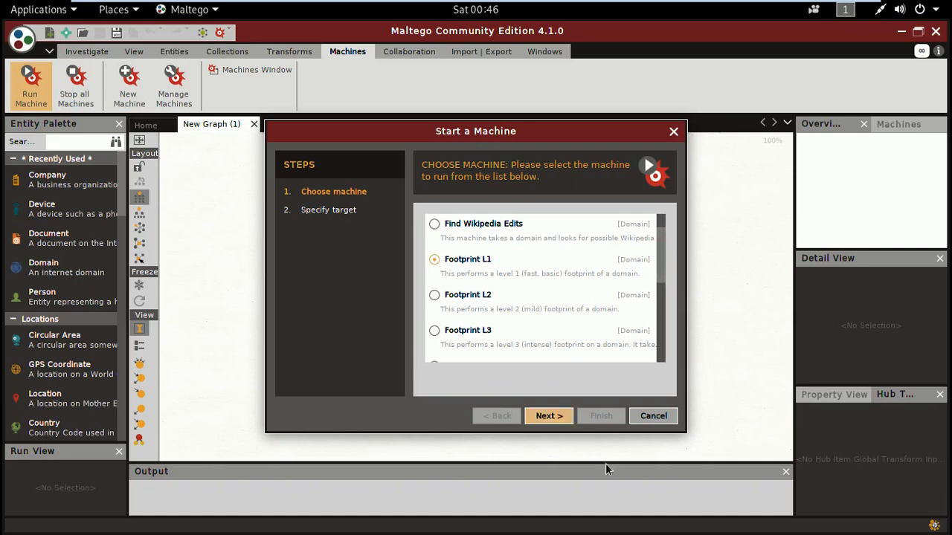
{"action": "left_click", "coordinate": [555, 418]}
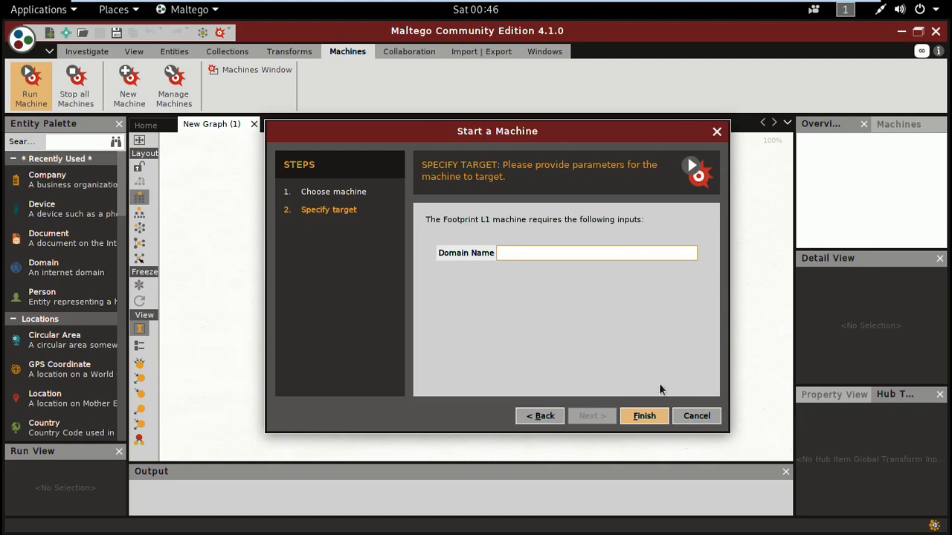
{"action": "left_click", "coordinate": [702, 420]}
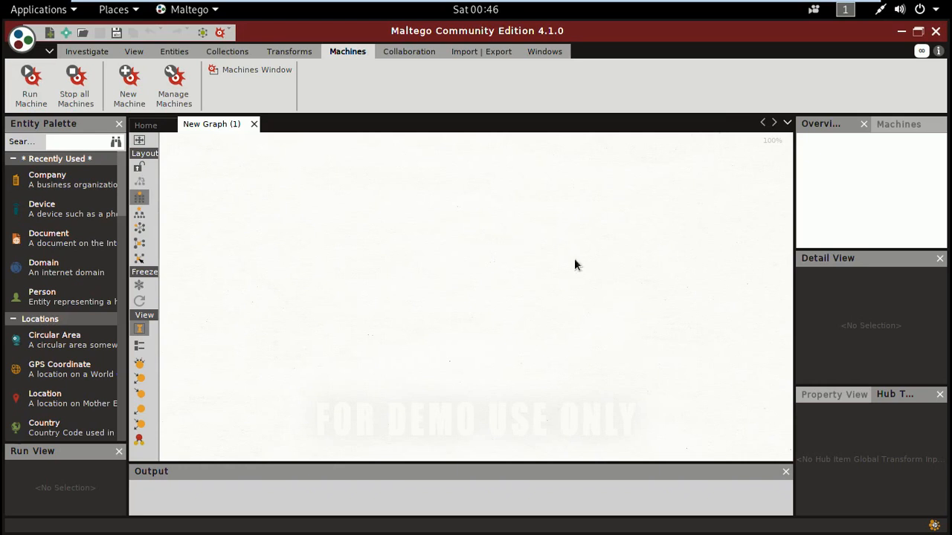
{"action": "left_click", "coordinate": [421, 58]}
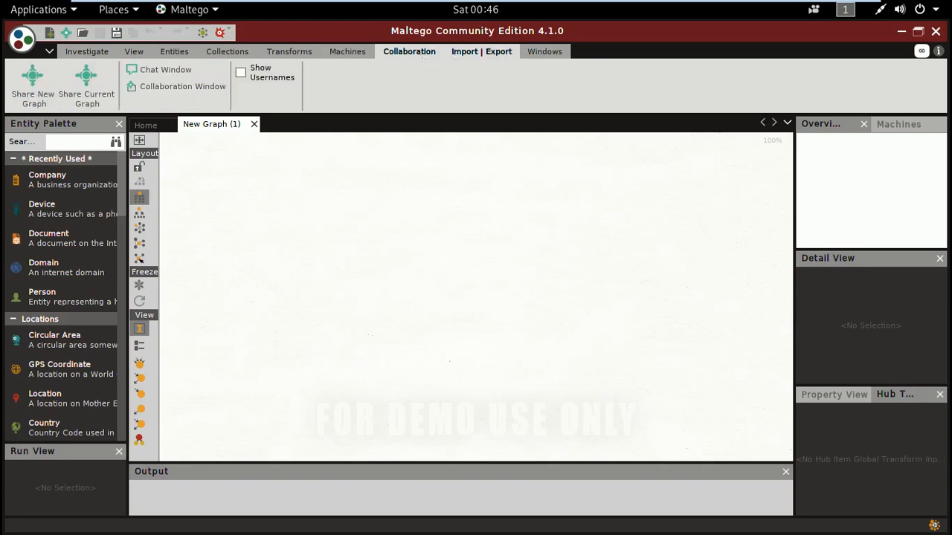
{"action": "left_click", "coordinate": [468, 60]}
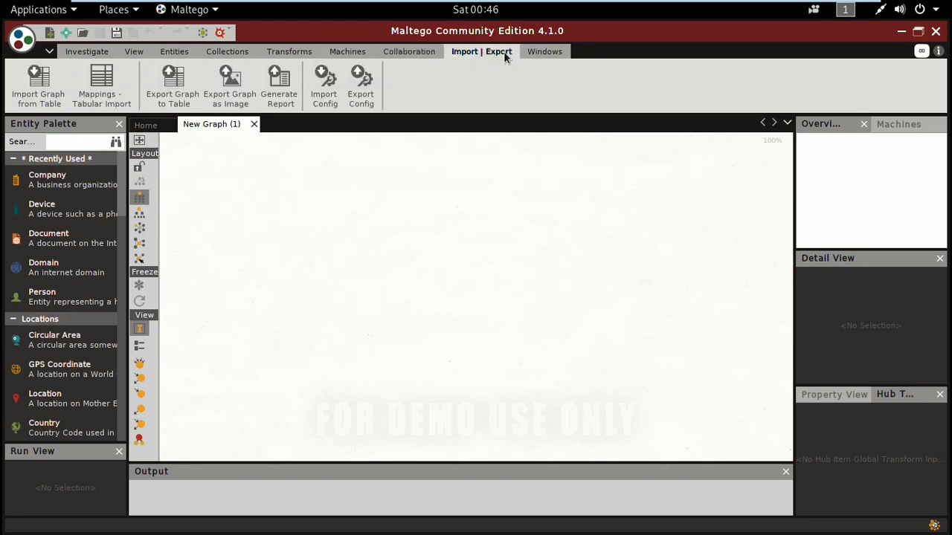
{"action": "left_click", "coordinate": [538, 60]}
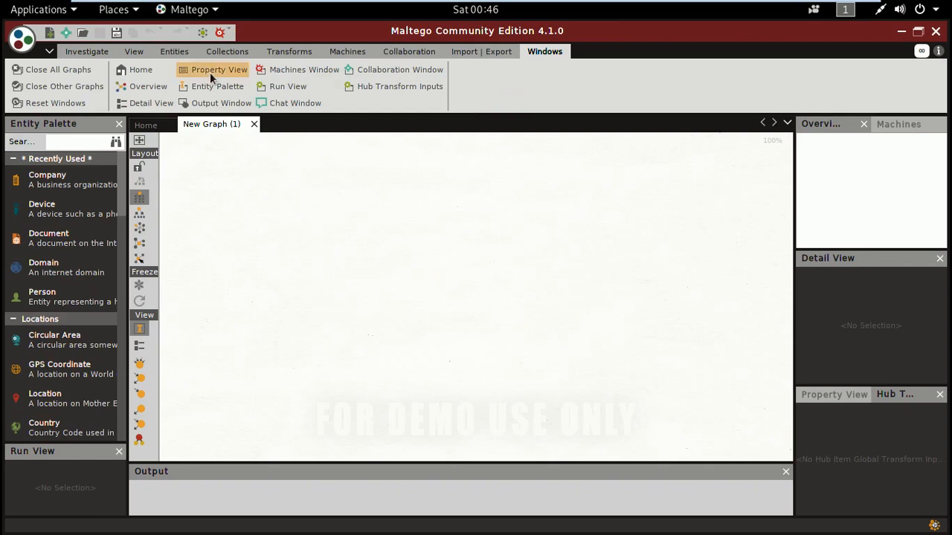
{"action": "left_click", "coordinate": [99, 60]}
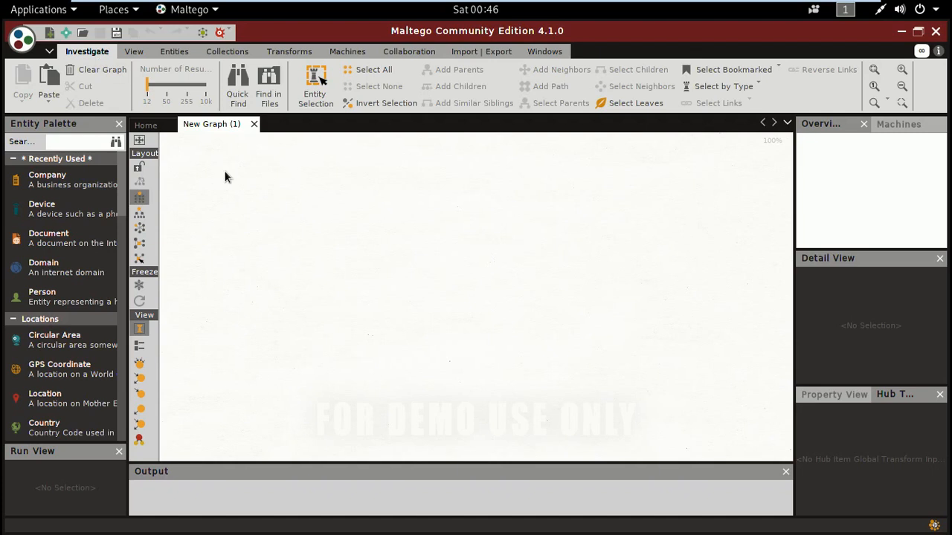
- Add a Company entity from the Entity Palette to the middle of the blank graph
{"action": "left_click_drag", "start_coordinate": [321, 189], "coordinate": [372, 220]}
{"action": "left_click", "coordinate": [125, 186]}
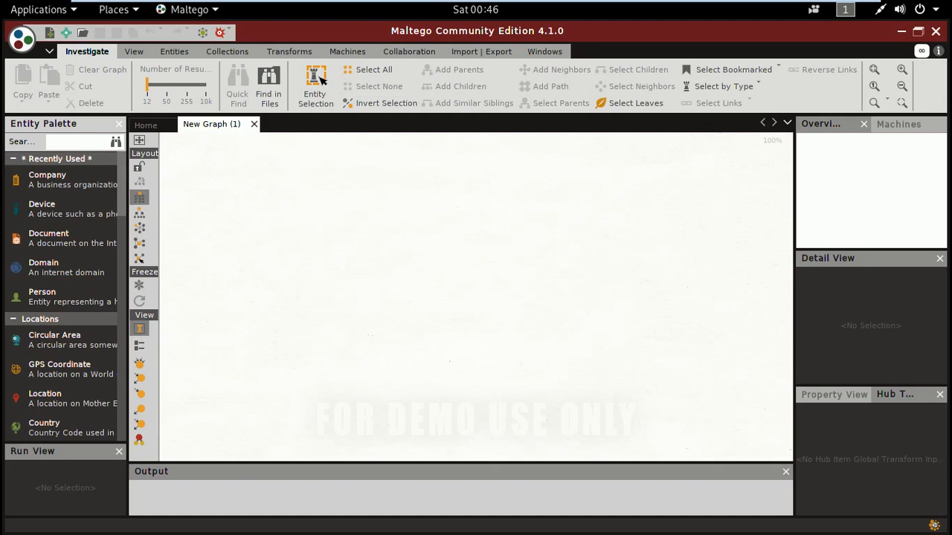
{"action": "left_click_drag", "start_coordinate": [47, 186], "coordinate": [349, 202]}
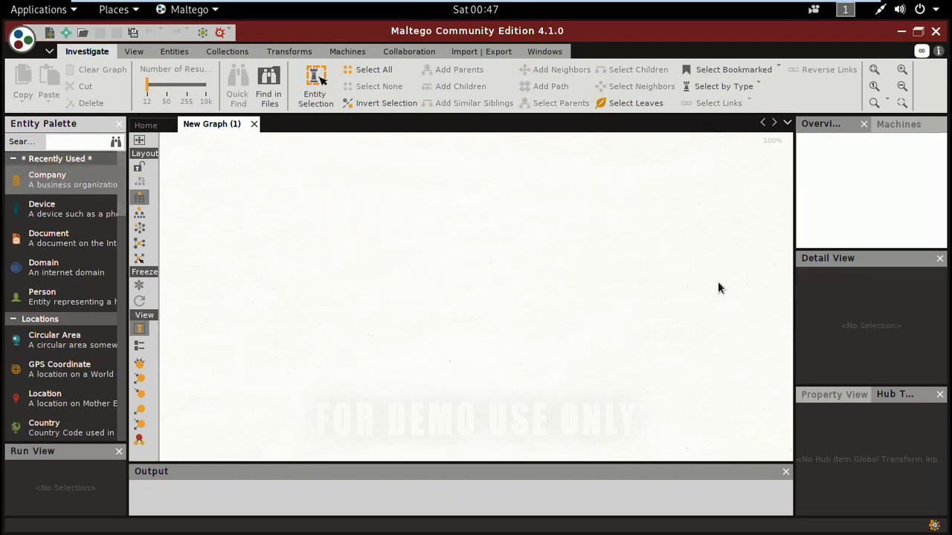
{"action": "left_click", "coordinate": [409, 227]}
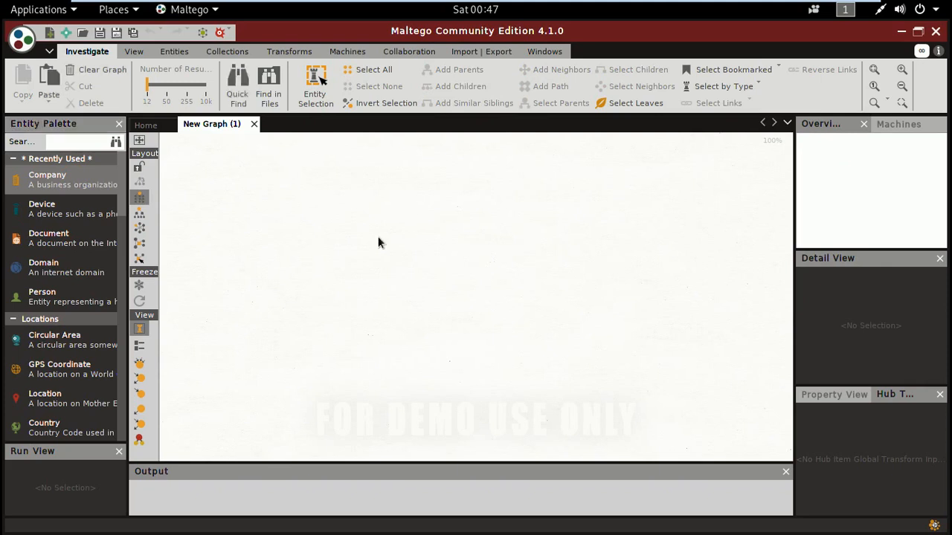
{"action": "left_click_drag", "start_coordinate": [92, 188], "coordinate": [480, 261]}
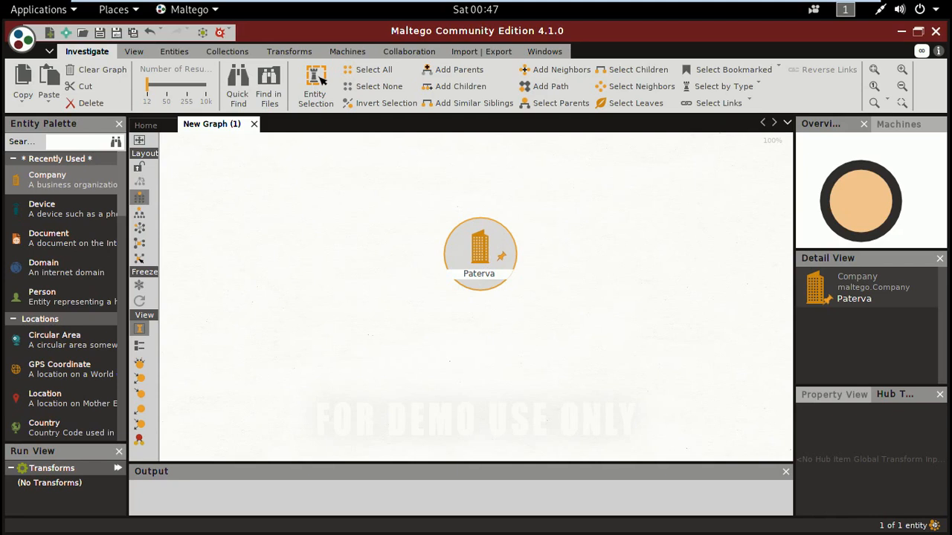
{"action": "left_click", "coordinate": [853, 307]}
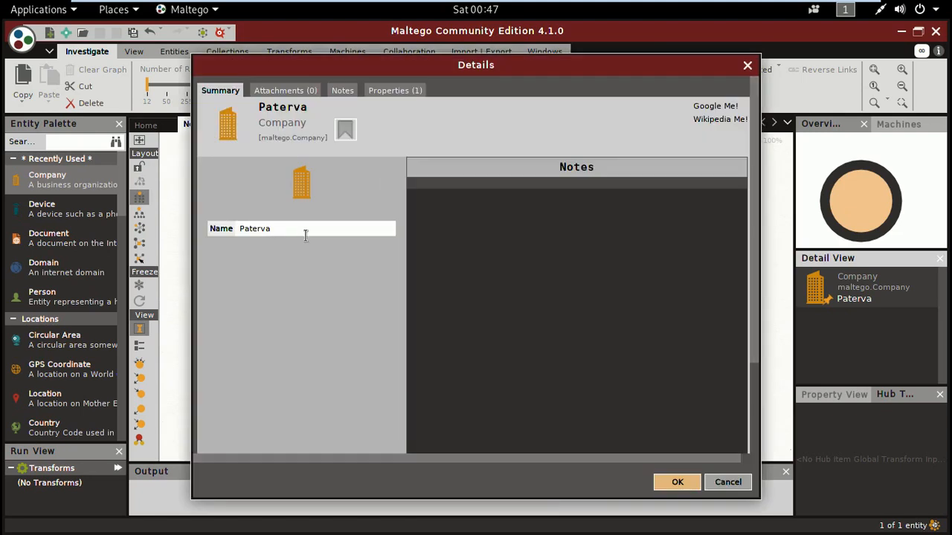
- Rename the Company entity as Fortune in its details
{"action": "left_click", "coordinate": [305, 235]}
{"action": "left_click_drag", "start_coordinate": [282, 233], "coordinate": [231, 233]}
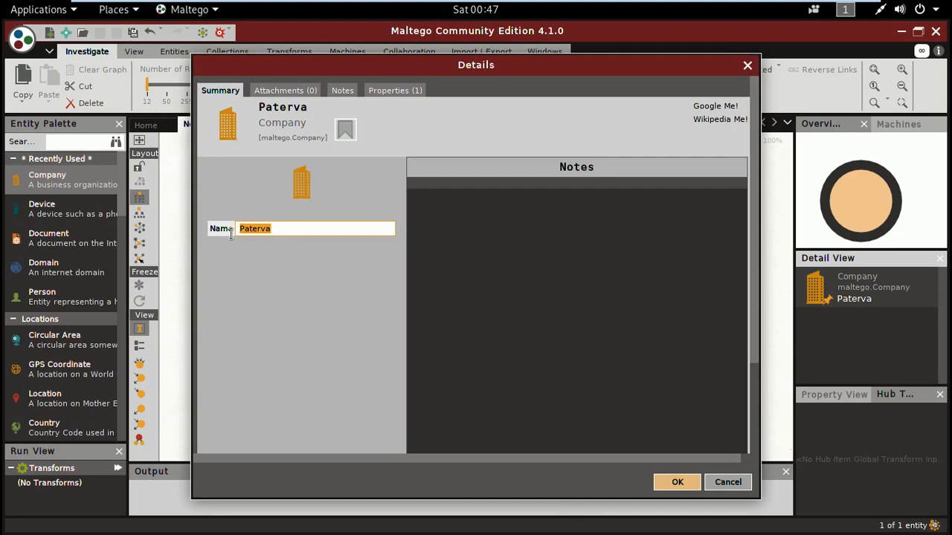
{"action": "type", "text": "Fortune"}
{"action": "left_click", "coordinate": [676, 483]}
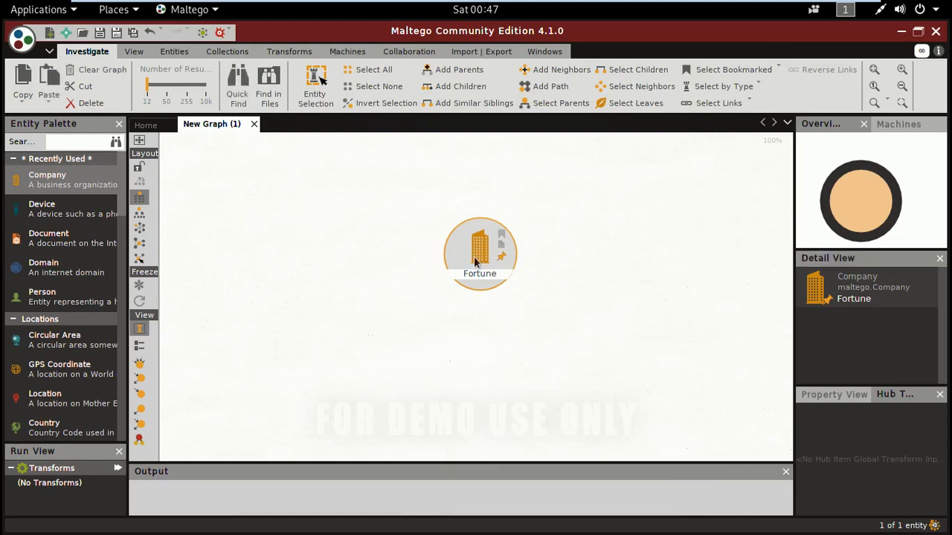
- Check which transforms the Fortune company entity offers and delete it from the graph
{"action": "right_click", "coordinate": [477, 261]}
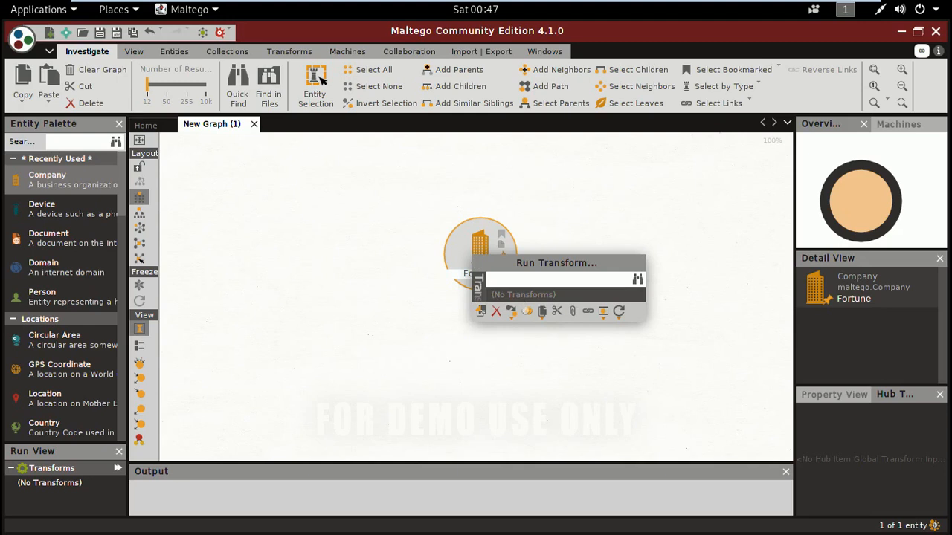
{"action": "left_click", "coordinate": [496, 313]}
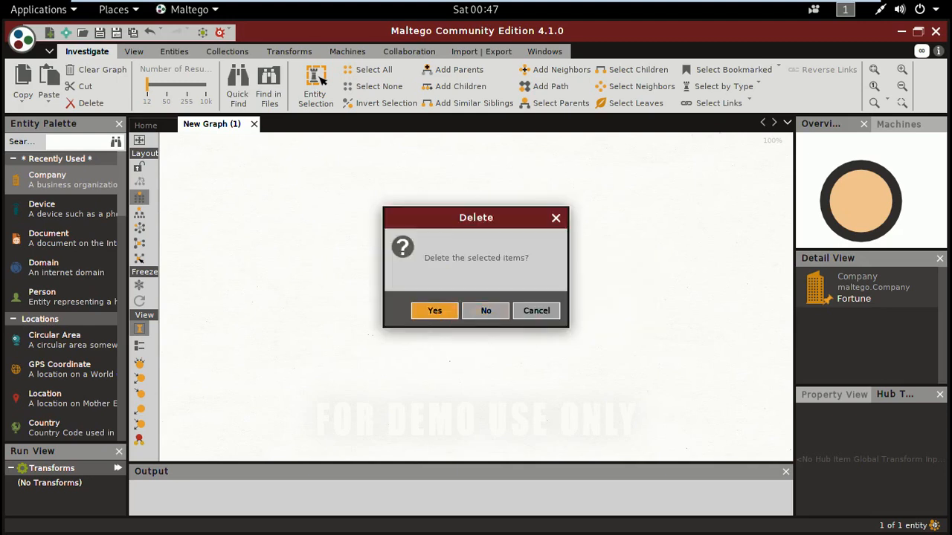
{"action": "left_click", "coordinate": [437, 312]}
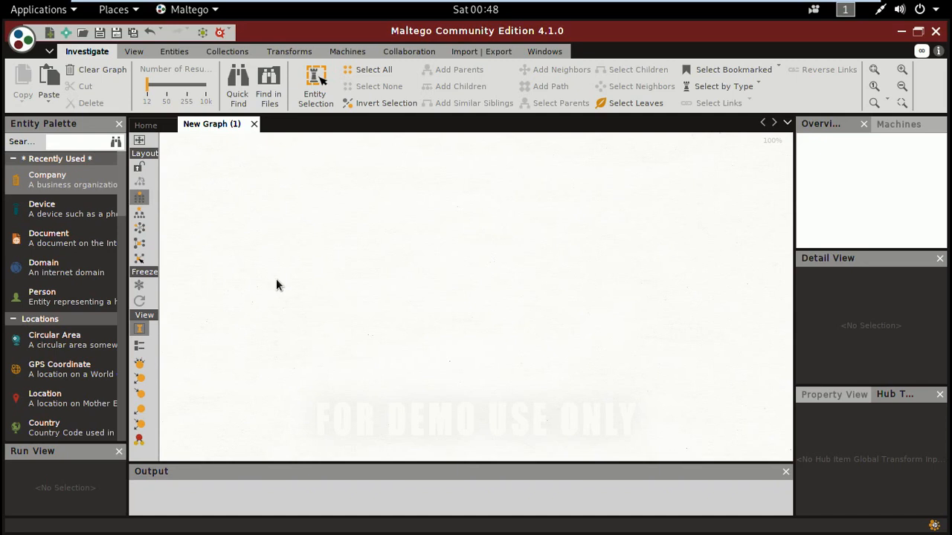
- Add a Domain entity from the Entity Palette to the upper middle of the empty graph
{"action": "left_click", "coordinate": [74, 220]}
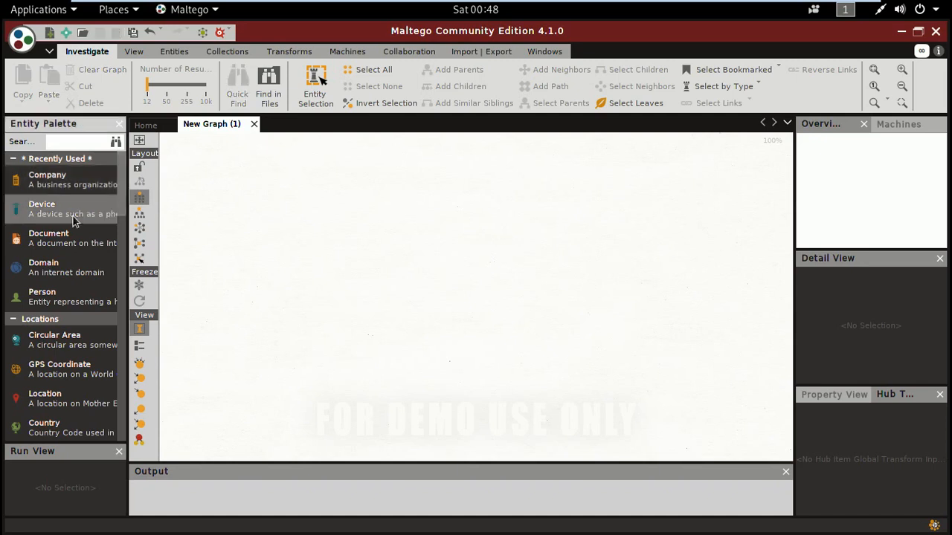
{"action": "left_click", "coordinate": [65, 275]}
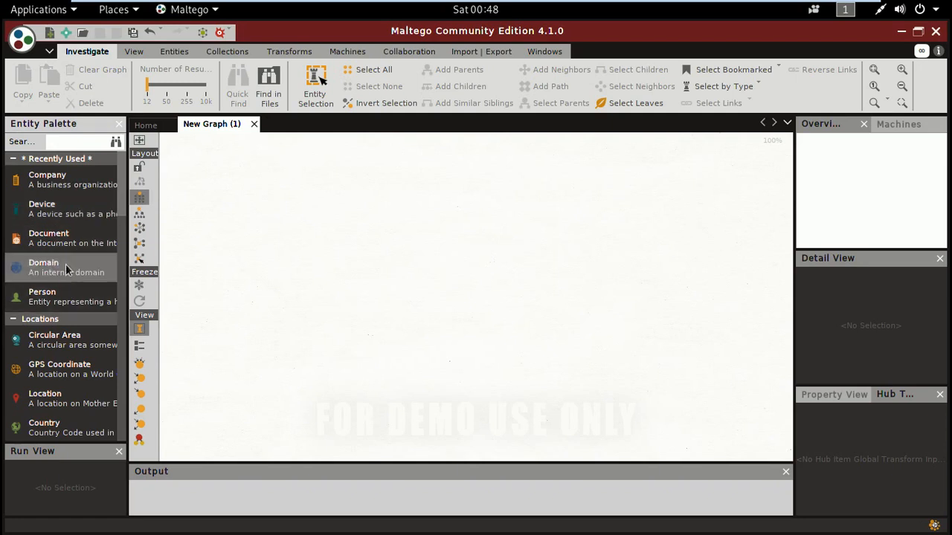
{"action": "left_click_drag", "start_coordinate": [344, 261], "coordinate": [344, 262]}
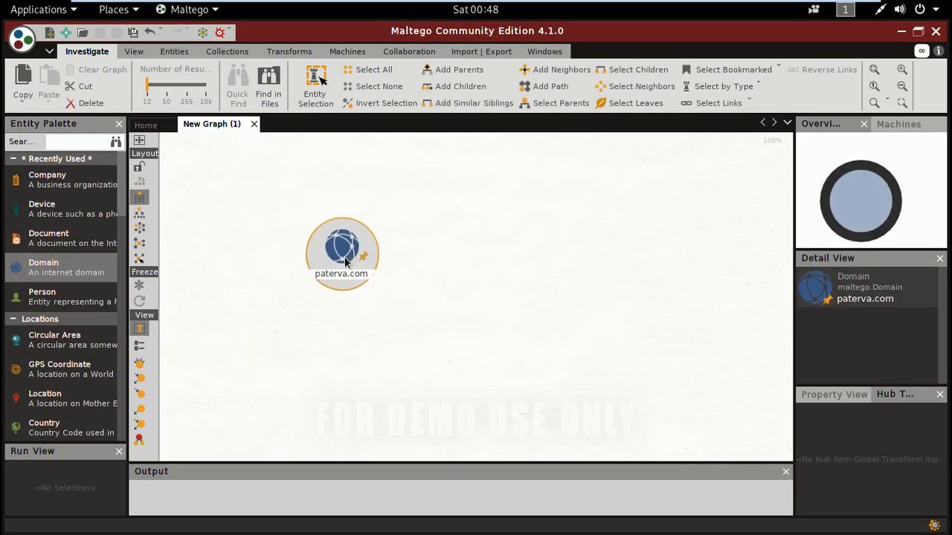
{"action": "left_click_drag", "start_coordinate": [463, 215], "coordinate": [463, 203]}
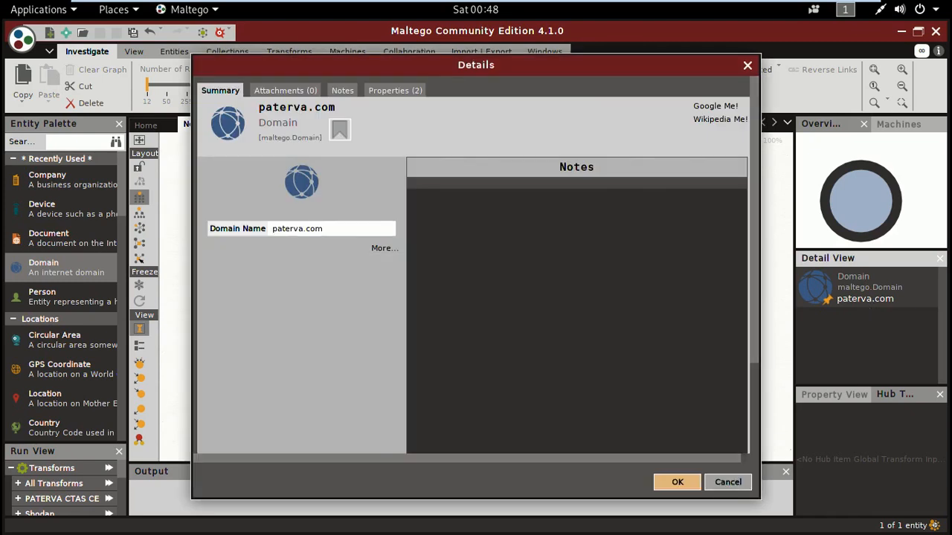
- Set the Domain entity's domain name to yahoo.com
{"action": "double_click", "coordinate": [273, 229]}
{"action": "left_click_drag", "start_coordinate": [278, 230], "coordinate": [273, 232]}
{"action": "double_click", "coordinate": [290, 234]}
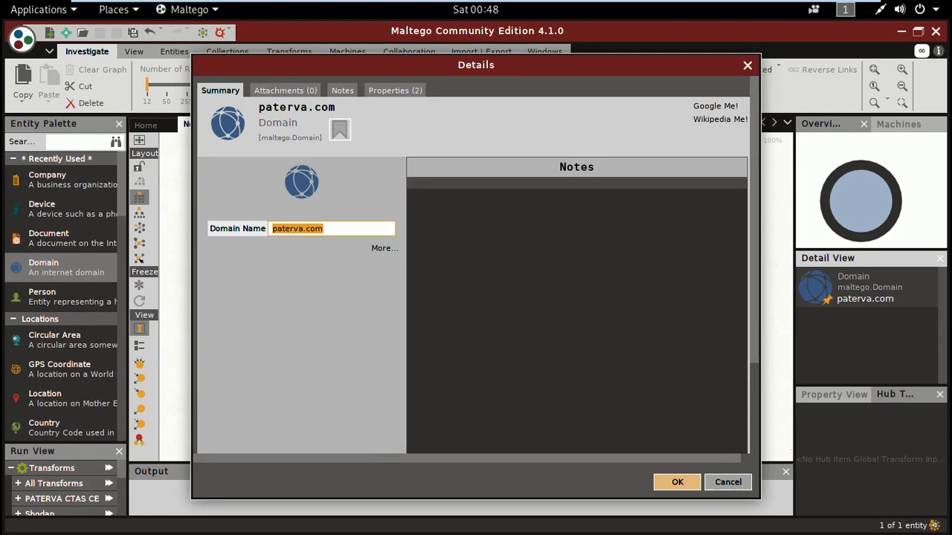
{"action": "left_click", "coordinate": [308, 240]}
{"action": "left_click_drag", "start_coordinate": [307, 236], "coordinate": [274, 235]}
{"action": "type", "text": "yahoo"}
{"action": "left_click", "coordinate": [678, 485]}
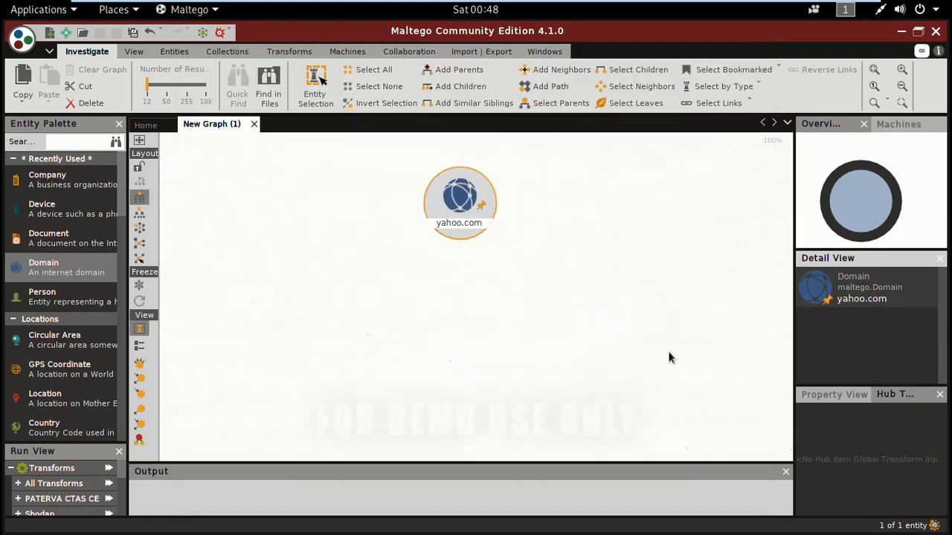
- Examine the PATERVA CTAS CE transforms for yahoo.com covering DNS, domain owner detail, email addresses, and files and documents
{"action": "left_click", "coordinate": [464, 209]}
{"action": "right_click", "coordinate": [461, 210]}
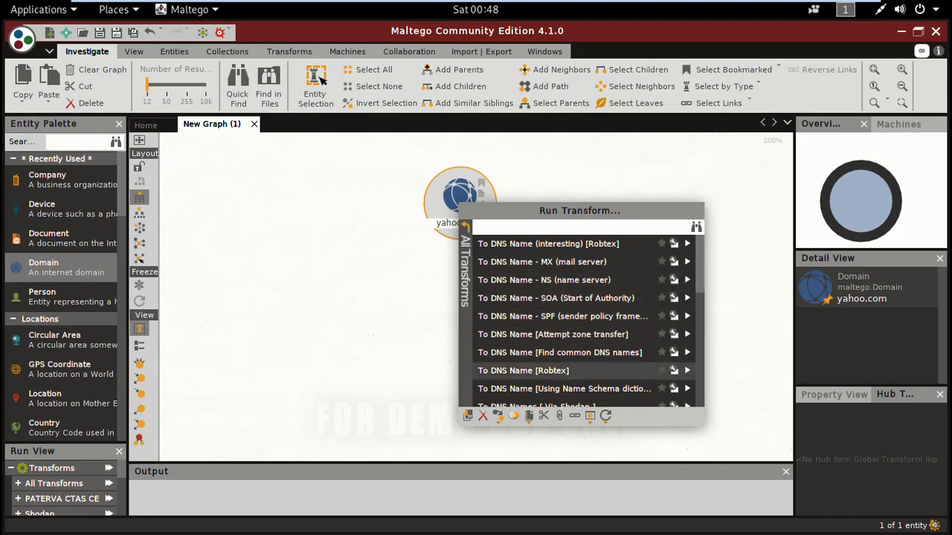
{"action": "left_click", "coordinate": [467, 235]}
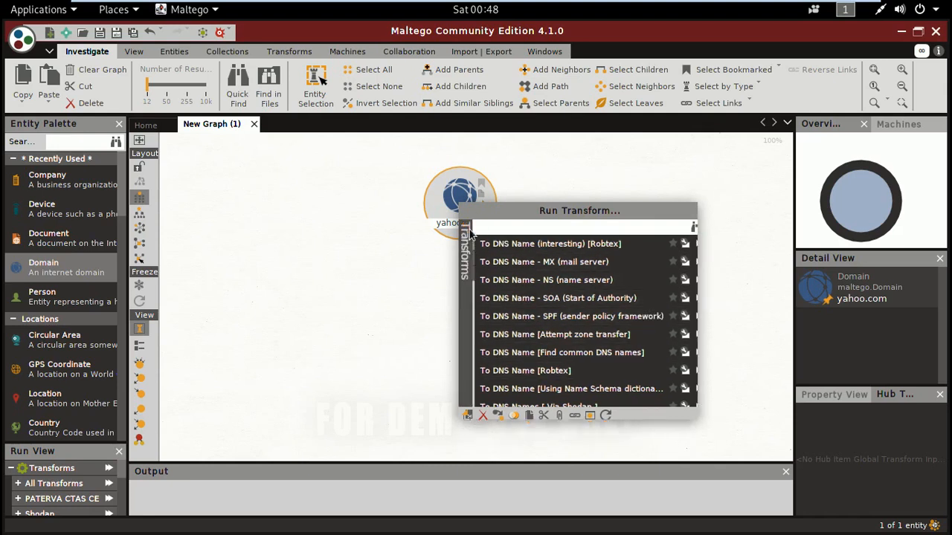
{"action": "left_click", "coordinate": [470, 235]}
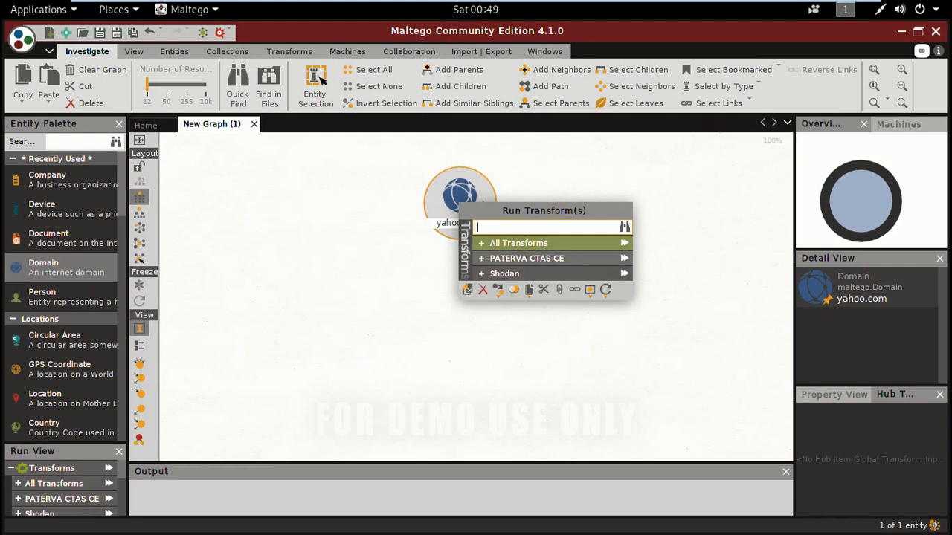
{"action": "left_click", "coordinate": [484, 262]}
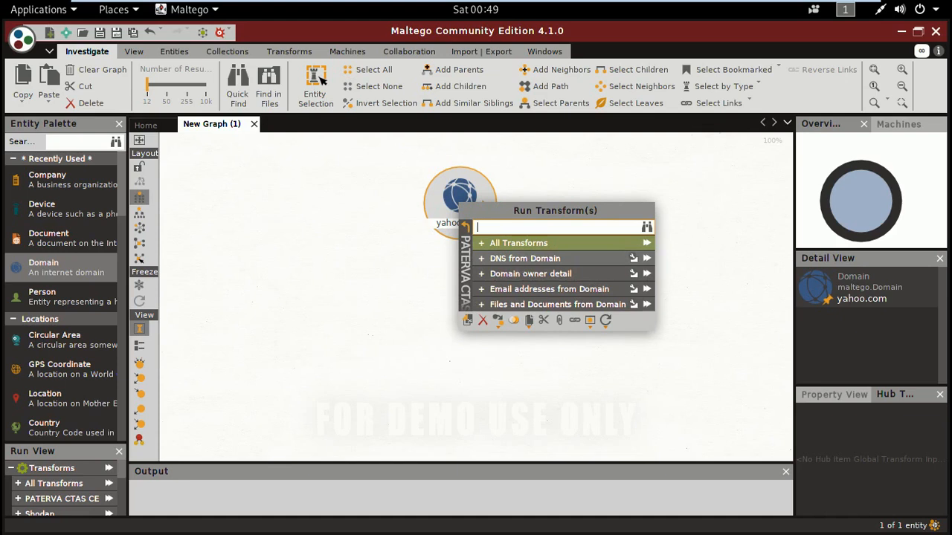
{"action": "left_click", "coordinate": [484, 264]}
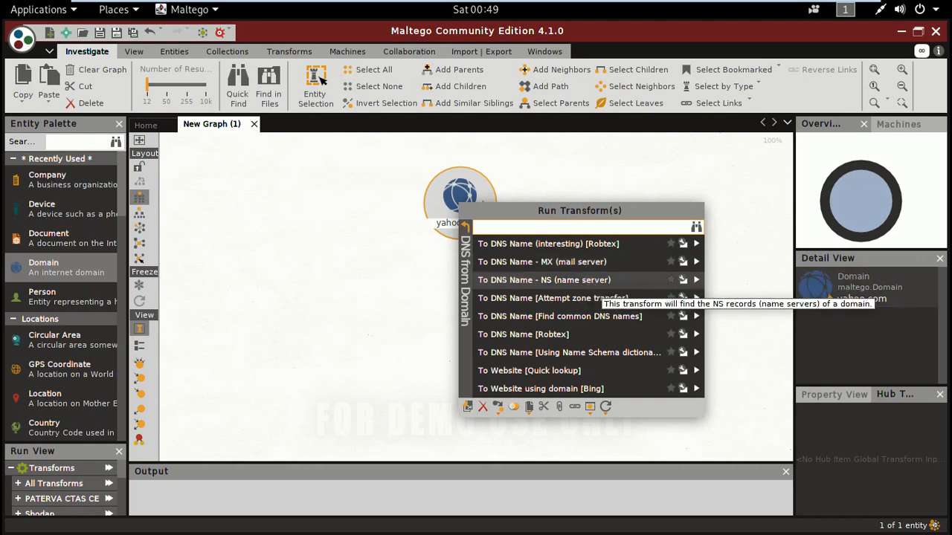
{"action": "left_click", "coordinate": [466, 229]}
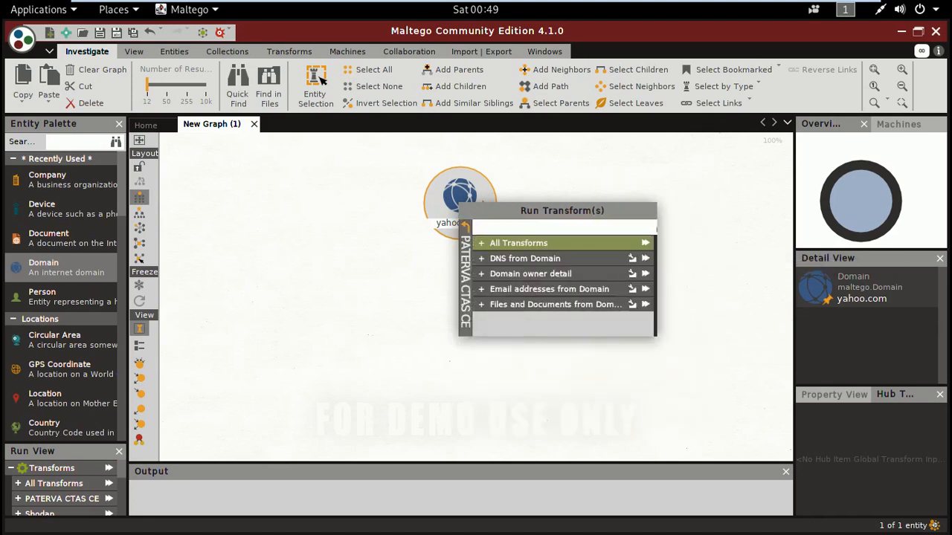
{"action": "left_click", "coordinate": [495, 273]}
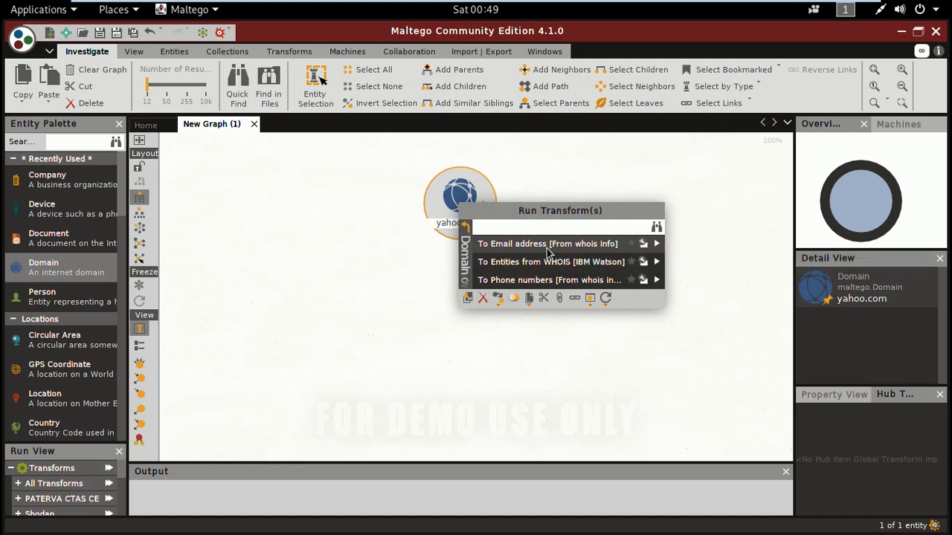
{"action": "left_click", "coordinate": [467, 235]}
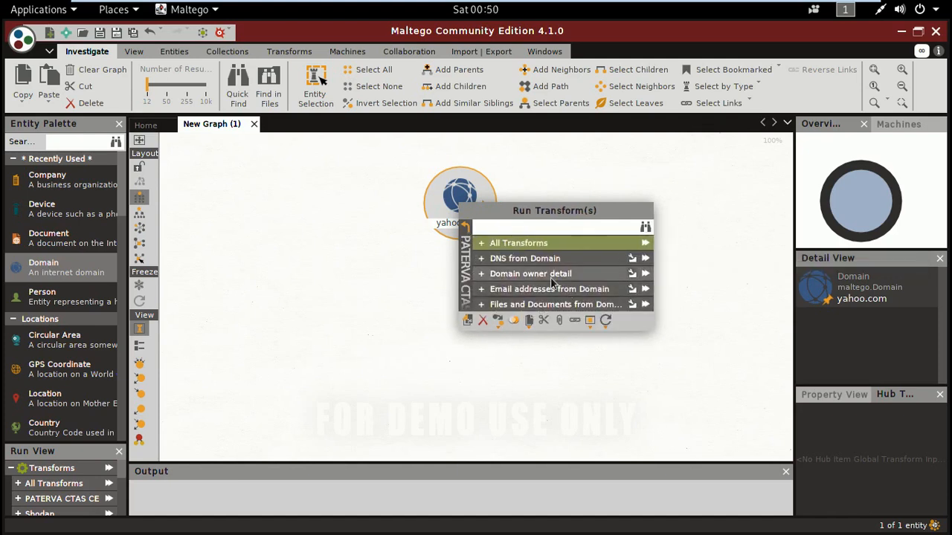
{"action": "left_click", "coordinate": [488, 294]}
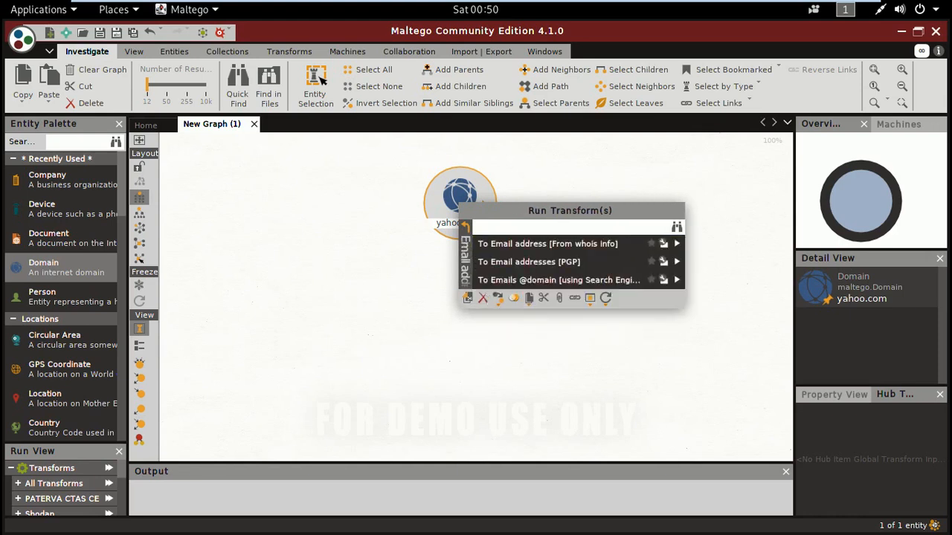
{"action": "left_click", "coordinate": [464, 231]}
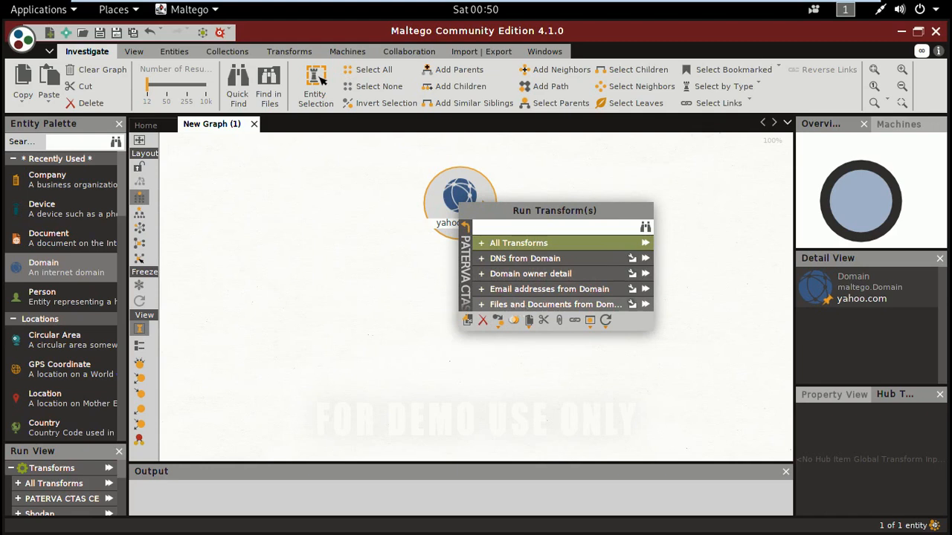
{"action": "left_click", "coordinate": [484, 308]}
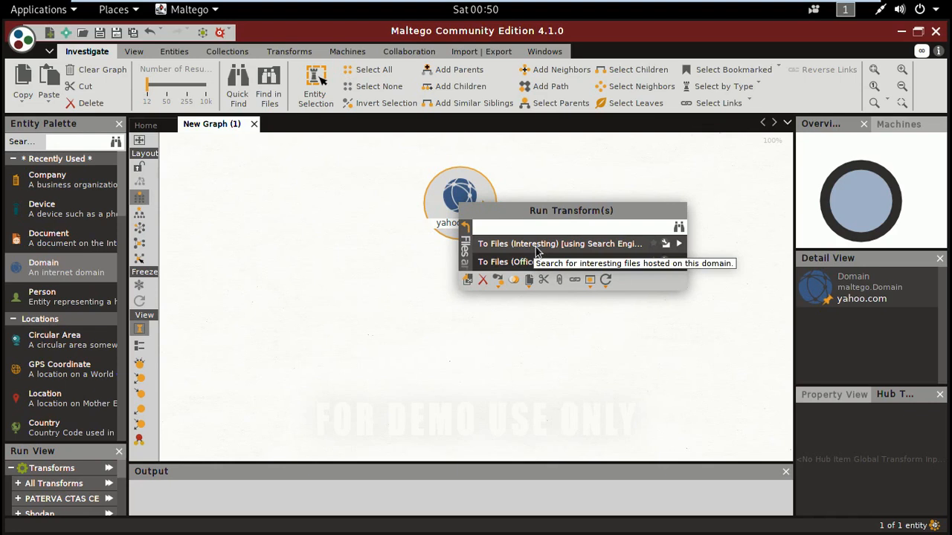
{"action": "left_click", "coordinate": [463, 225]}
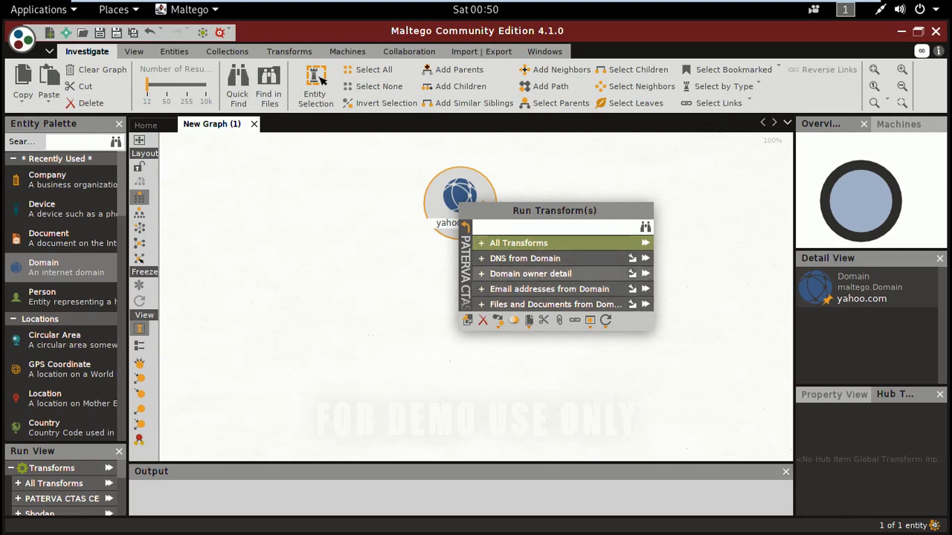
- Run the To Website [Quick lookup] transform on the yahoo.com domain
{"action": "left_click", "coordinate": [491, 244]}
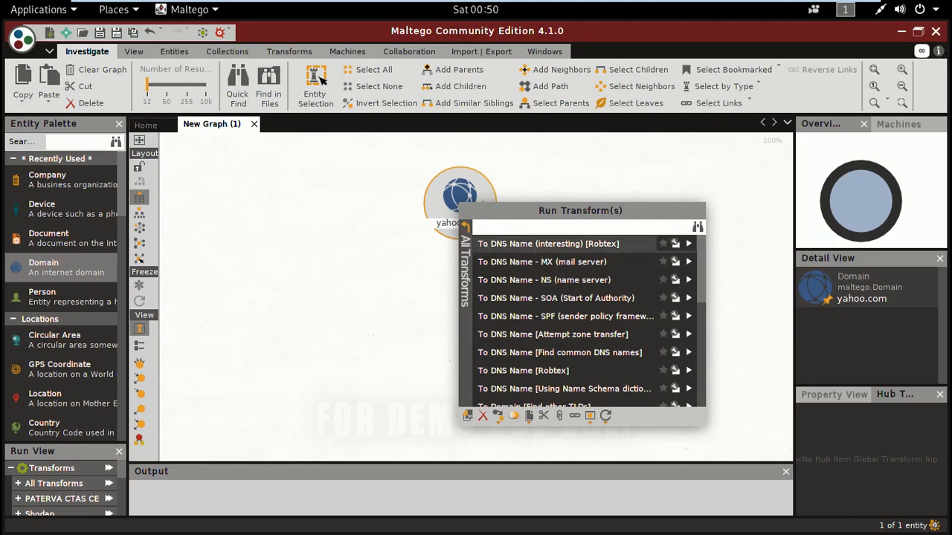
{"action": "mouse_move", "coordinate": [703, 248]}
{"action": "left_mouse_down"}
{"action": "mouse_move", "coordinate": [705, 353]}
{"action": "mouse_move", "coordinate": [698, 239]}
{"action": "left_mouse_up"}
{"action": "left_click_drag", "start_coordinate": [704, 256], "coordinate": [703, 377]}
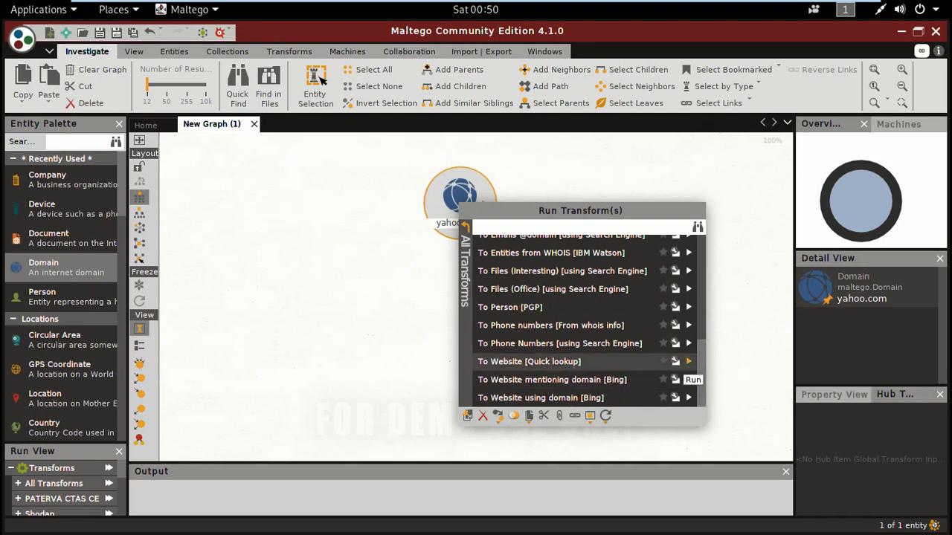
{"action": "left_click", "coordinate": [688, 362]}
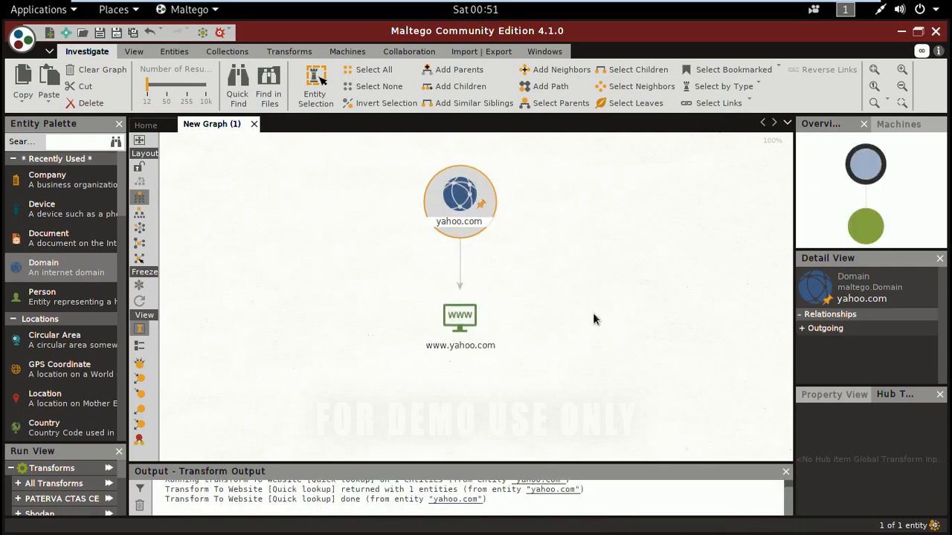
{"action": "left_click", "coordinate": [462, 326]}
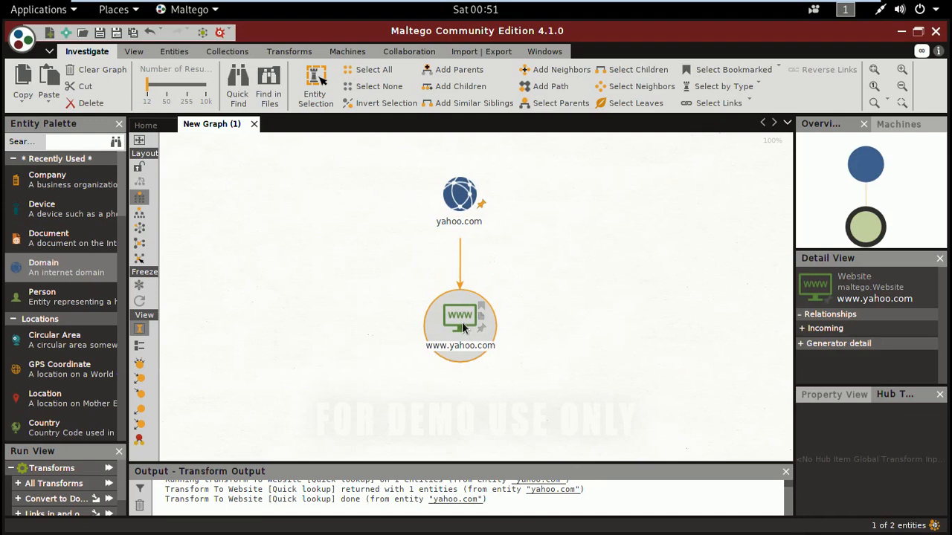
{"action": "right_click", "coordinate": [462, 325]}
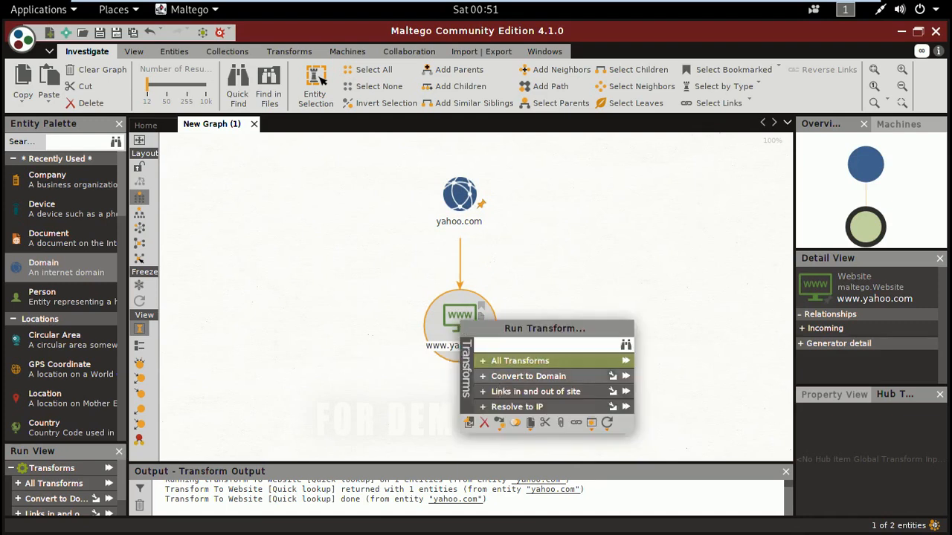
{"action": "left_click", "coordinate": [486, 368]}
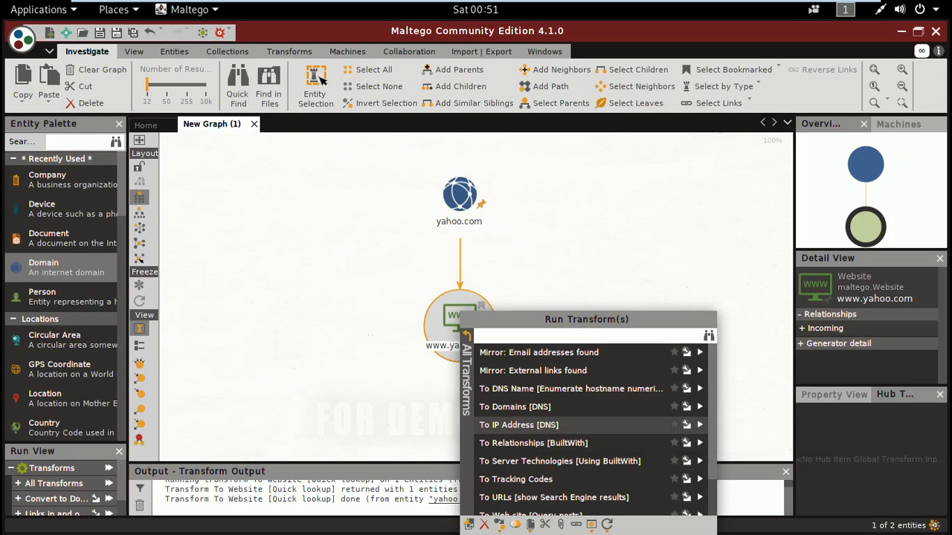
{"action": "left_click_drag", "start_coordinate": [712, 423], "coordinate": [726, 405]}
- Run the To DNS Name (interesting) [Robtex] transform on the yahoo.com domain
{"action": "left_click", "coordinate": [462, 214]}
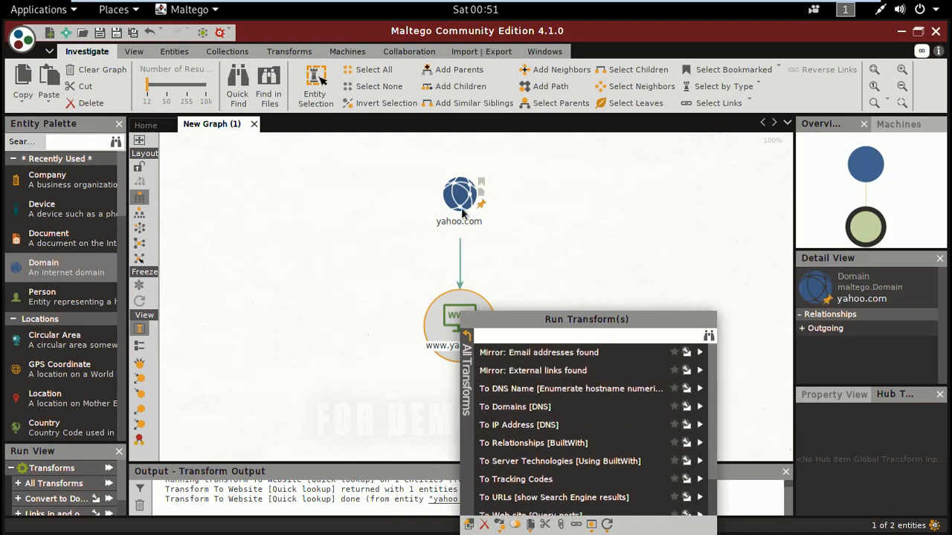
{"action": "right_click", "coordinate": [462, 214]}
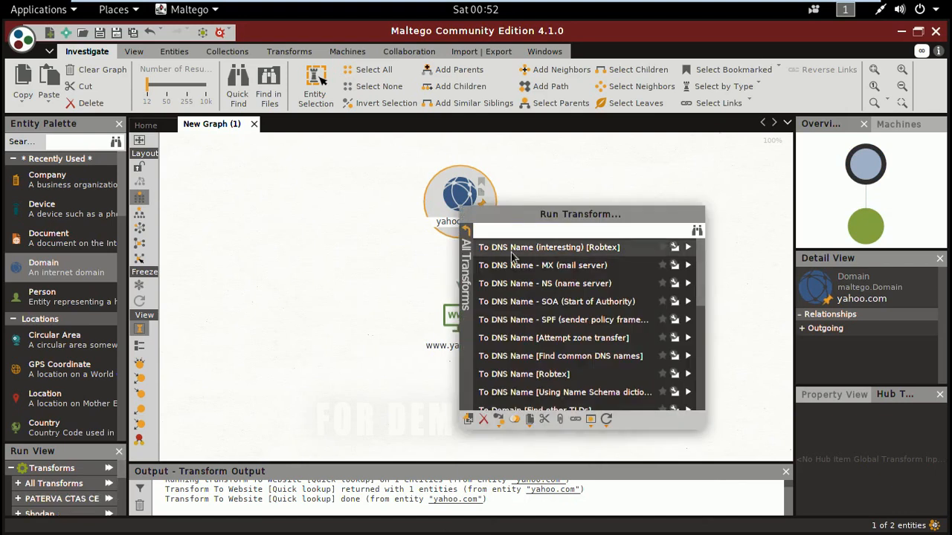
{"action": "left_click_drag", "start_coordinate": [703, 293], "coordinate": [699, 273]}
{"action": "left_click", "coordinate": [682, 247]}
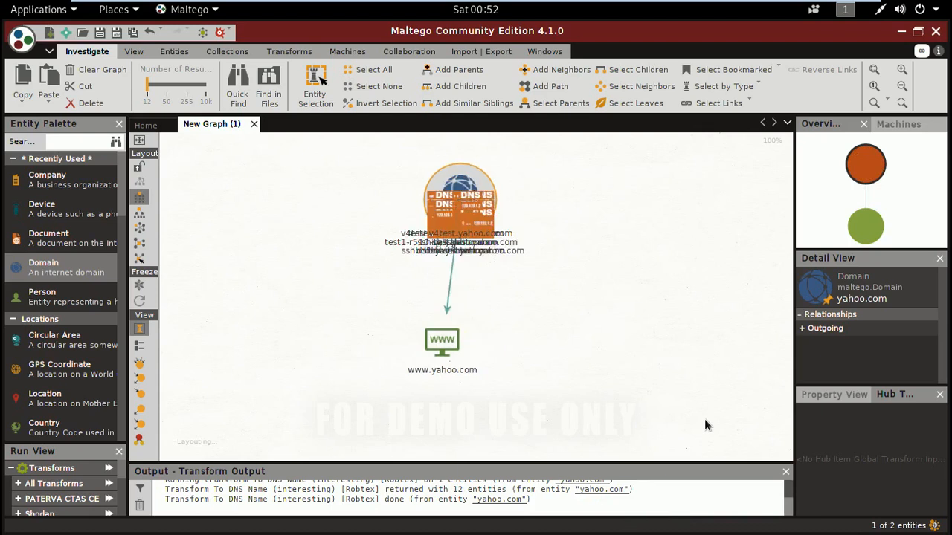
- Examine all transforms available for the test1.yahoo.com DNS name entity
{"action": "left_click_drag", "start_coordinate": [791, 261], "coordinate": [794, 338]}
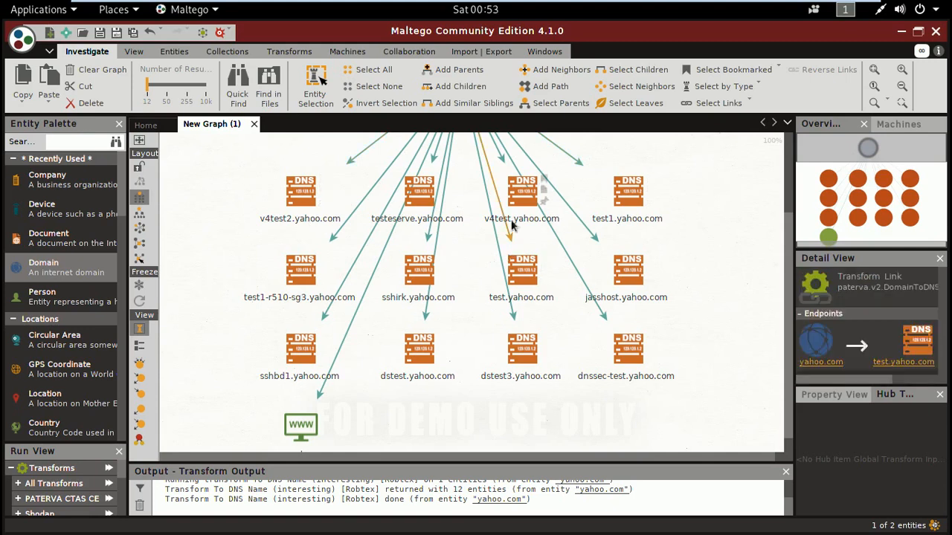
{"action": "left_click", "coordinate": [631, 201]}
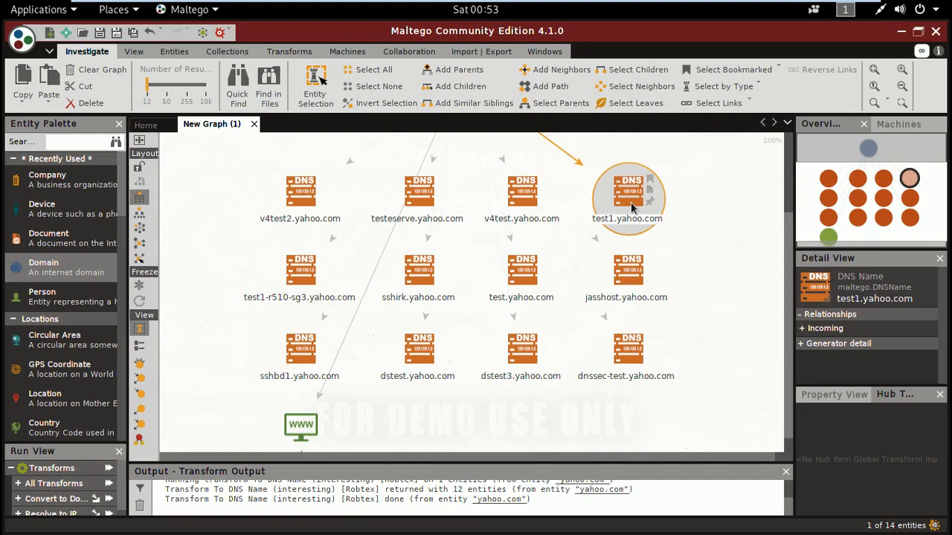
{"action": "right_click", "coordinate": [630, 202]}
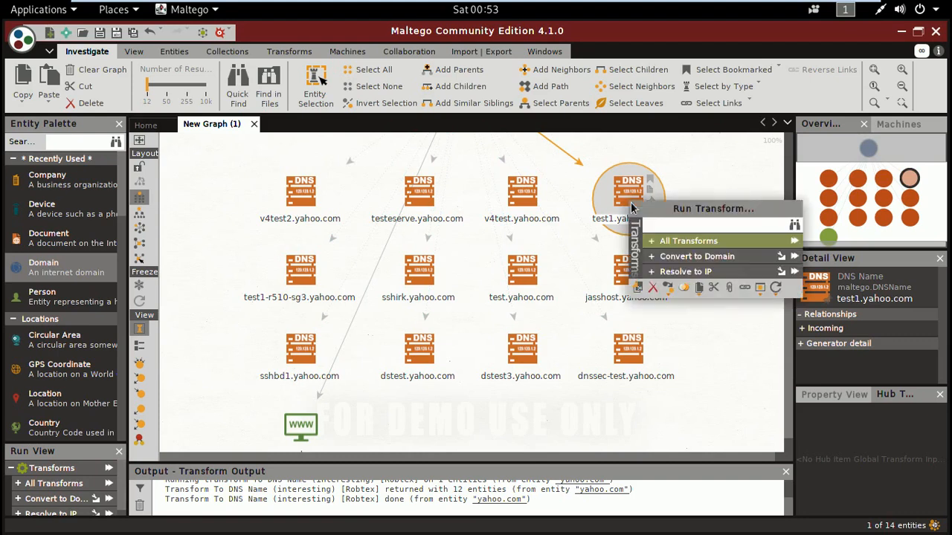
{"action": "left_click", "coordinate": [655, 246]}
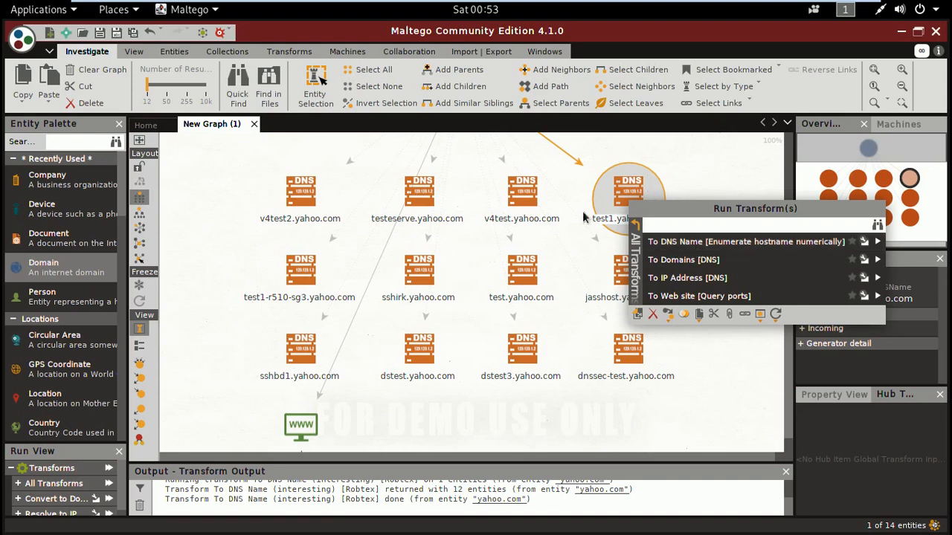
{"action": "left_click", "coordinate": [635, 194]}
{"action": "left_click", "coordinate": [746, 253]}
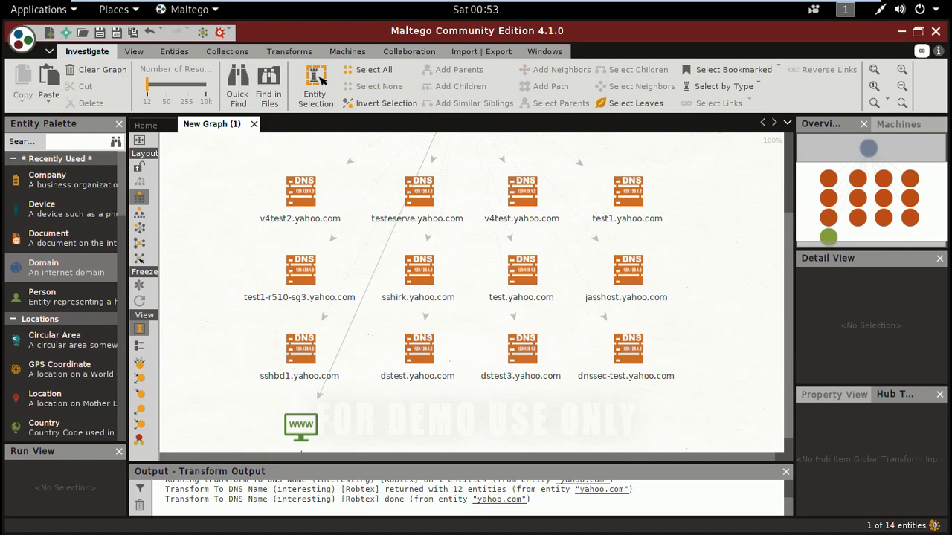
- Run the Resolve to IP transform set on the test1.yahoo.com DNS name
{"action": "left_click_drag", "start_coordinate": [790, 274], "coordinate": [789, 191]}
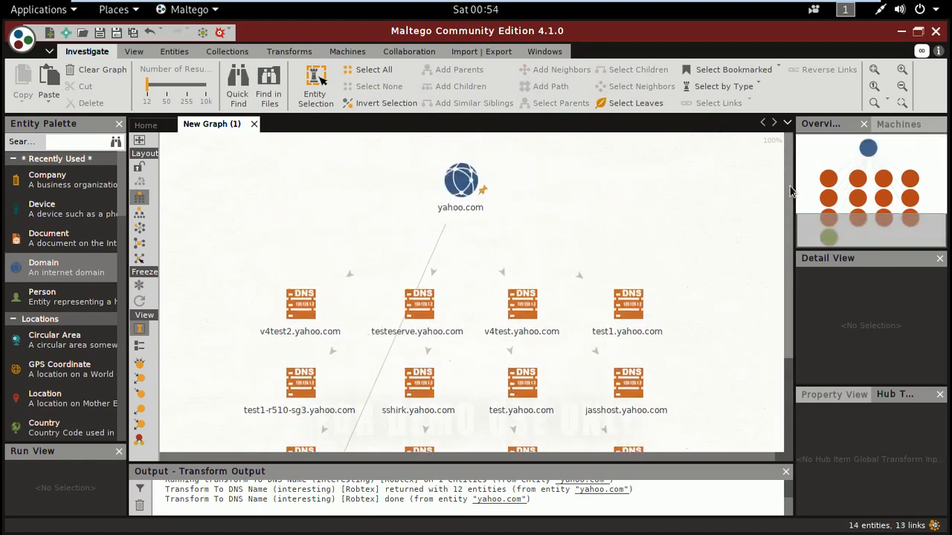
{"action": "left_click_drag", "start_coordinate": [790, 199], "coordinate": [793, 280]}
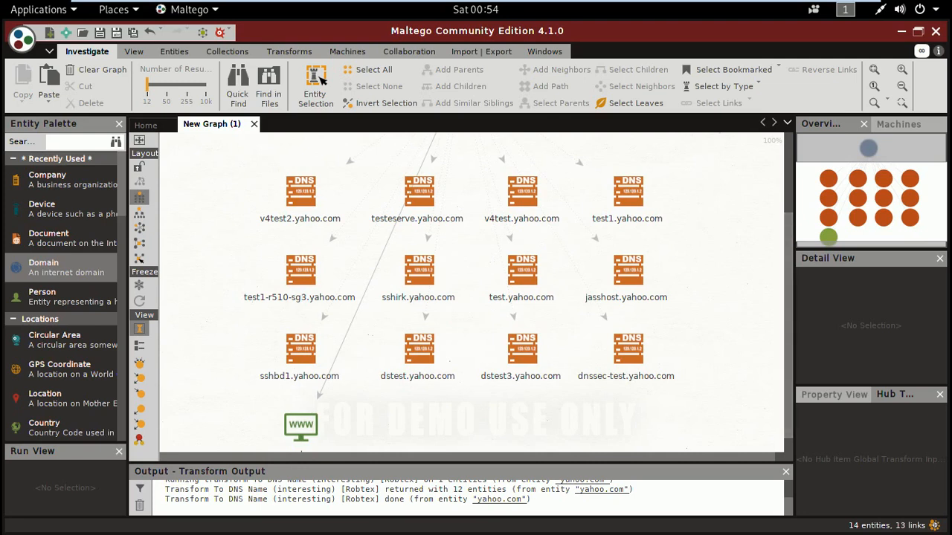
{"action": "left_click", "coordinate": [629, 192]}
{"action": "left_click", "coordinate": [628, 200]}
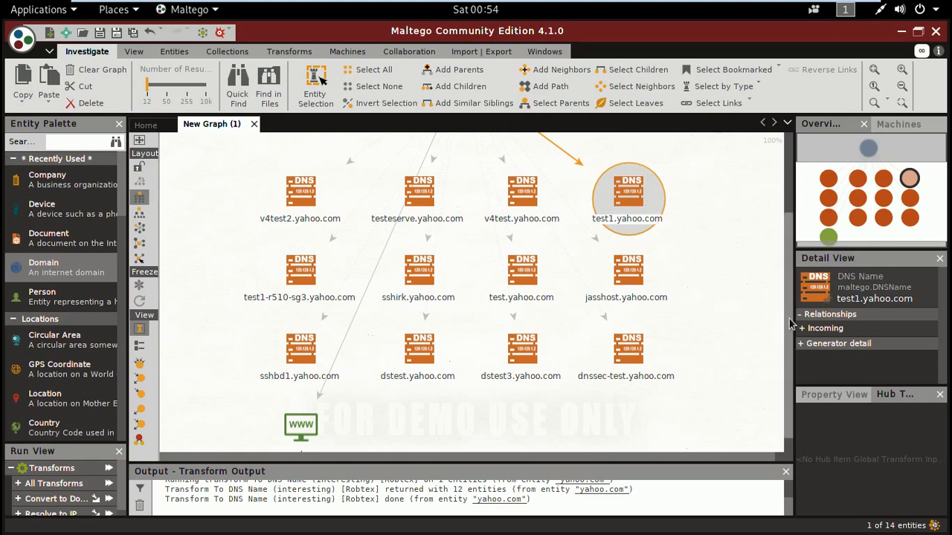
{"action": "left_click_drag", "start_coordinate": [791, 324], "coordinate": [789, 297]}
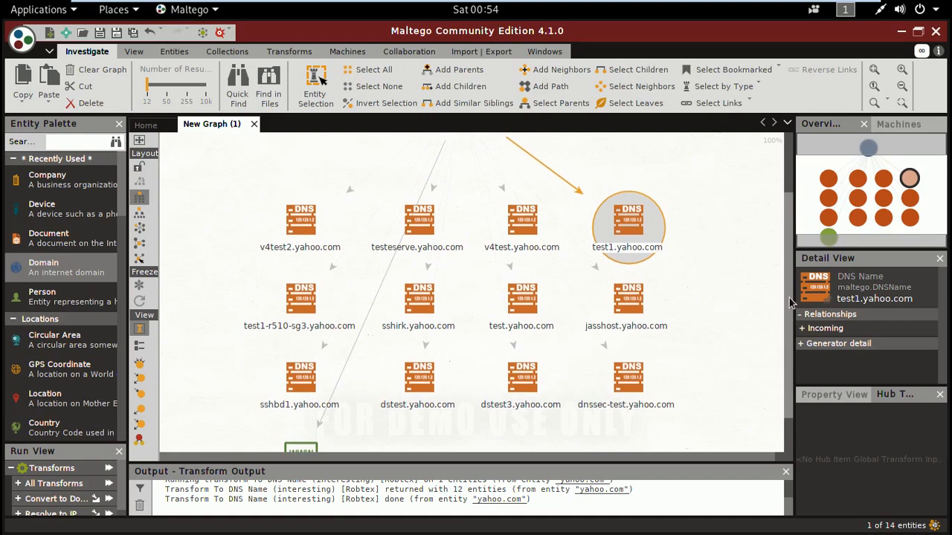
{"action": "right_click", "coordinate": [638, 228]}
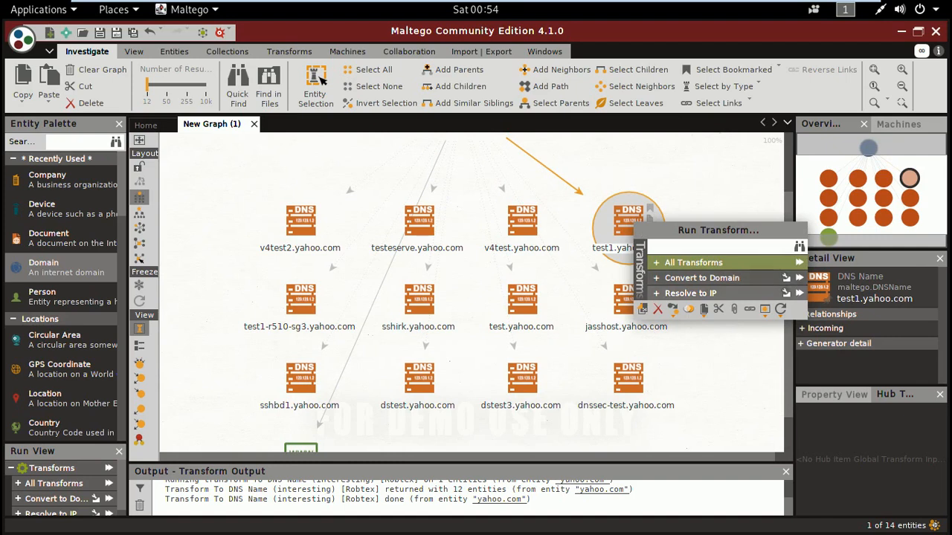
{"action": "left_click", "coordinate": [801, 296]}
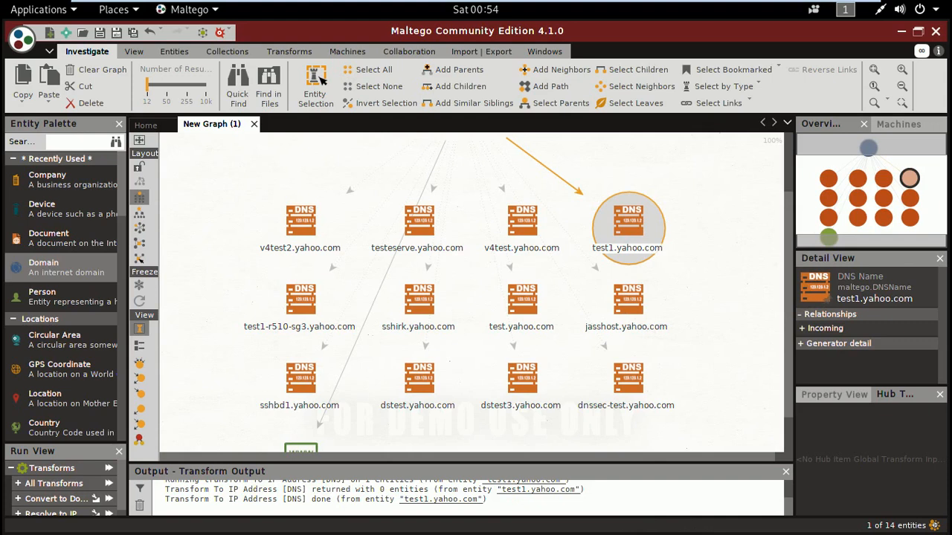
- Check in the transform output how many entities To IP Address [DNS] returned for test1.yahoo.com
{"action": "left_click_drag", "start_coordinate": [341, 490], "coordinate": [434, 489]}
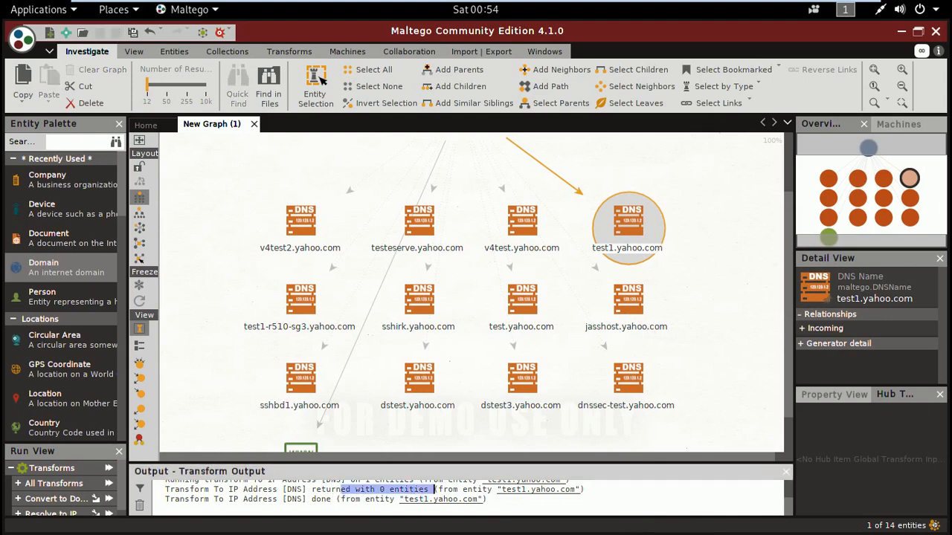
{"action": "left_click_drag", "start_coordinate": [313, 490], "coordinate": [429, 490]}
{"action": "left_click", "coordinate": [437, 500]}
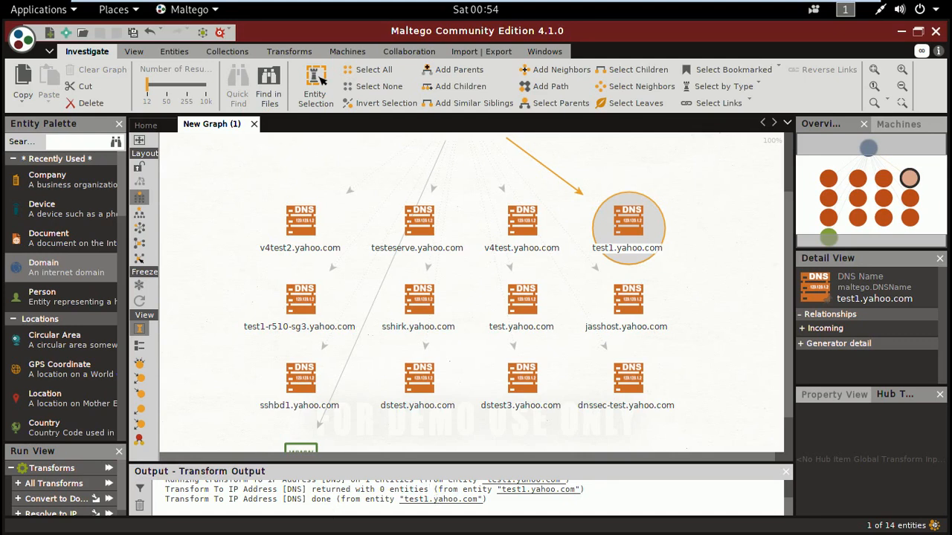
- Examine the Convert to Domain transforms for test1.yahoo.com and the transform sets offered for v4test.yahoo.com
{"action": "left_click", "coordinate": [634, 237]}
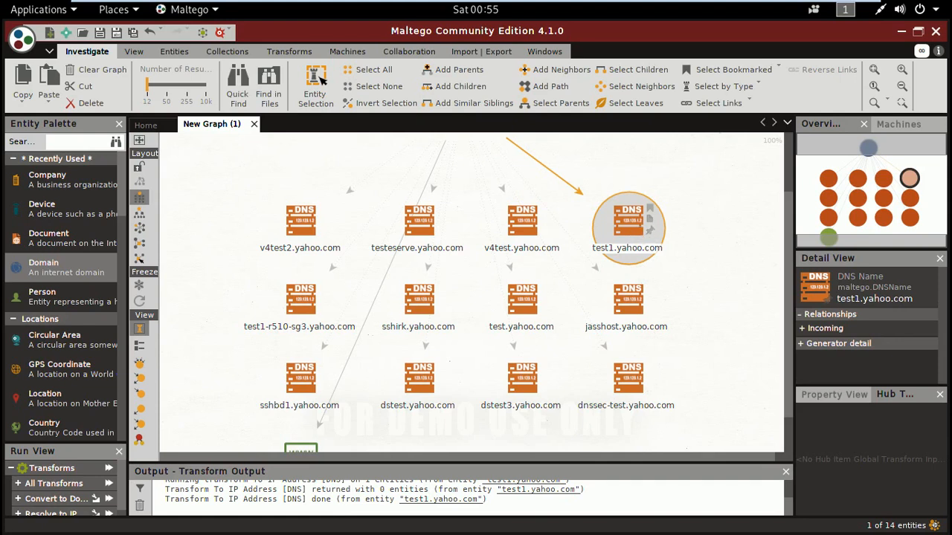
{"action": "right_click", "coordinate": [633, 237]}
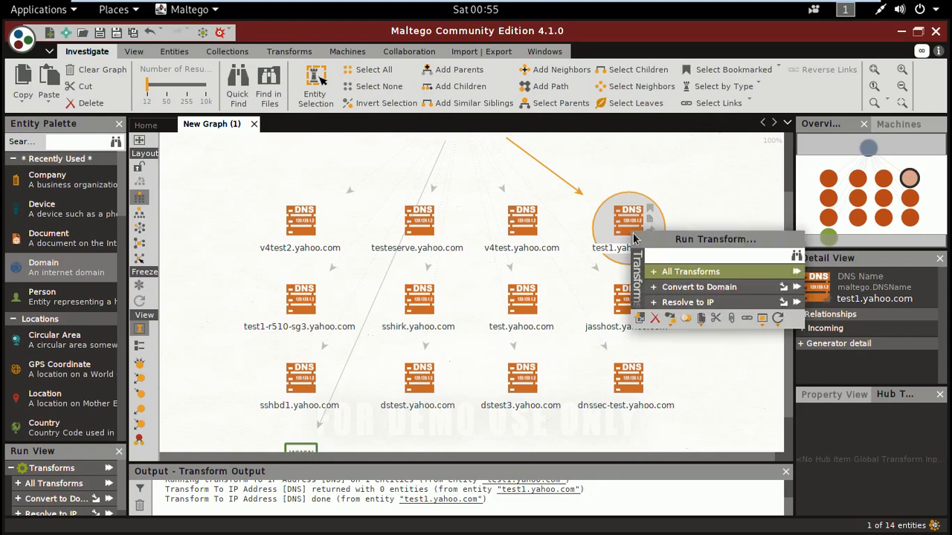
{"action": "left_click", "coordinate": [665, 287]}
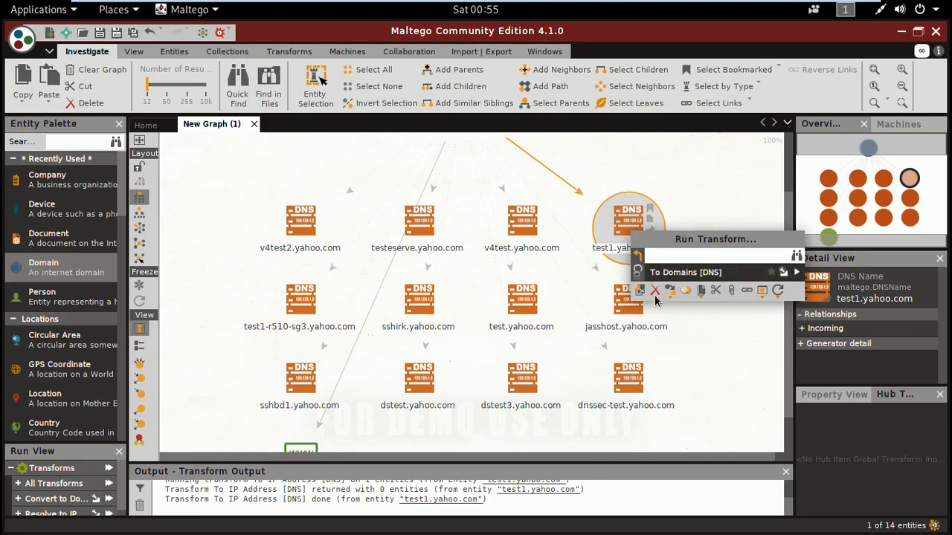
{"action": "left_click", "coordinate": [639, 256]}
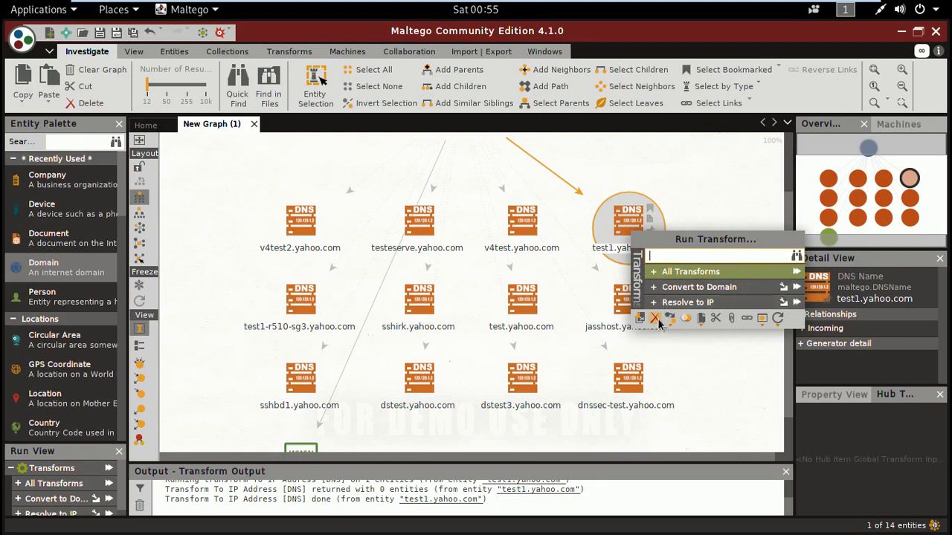
{"action": "left_click", "coordinate": [698, 209]}
{"action": "left_click", "coordinate": [528, 223]}
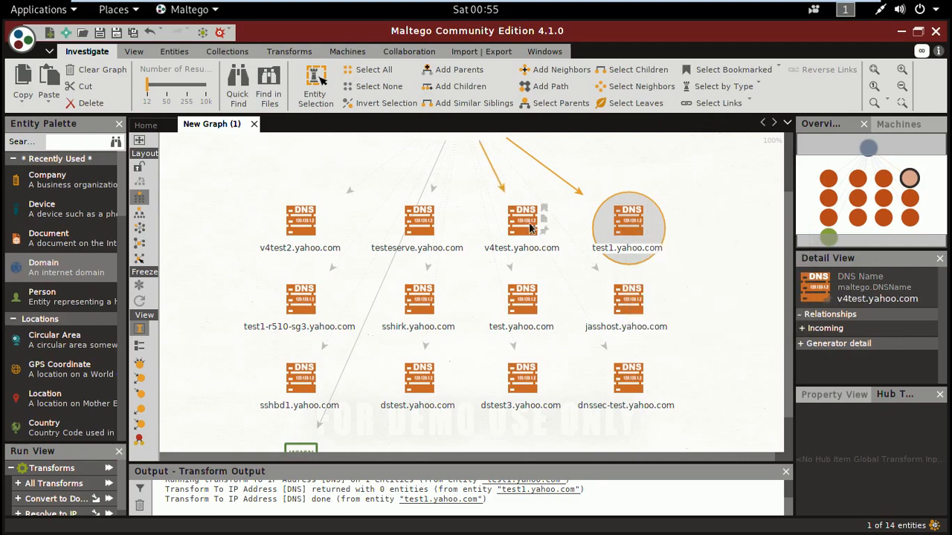
{"action": "right_click", "coordinate": [528, 222]}
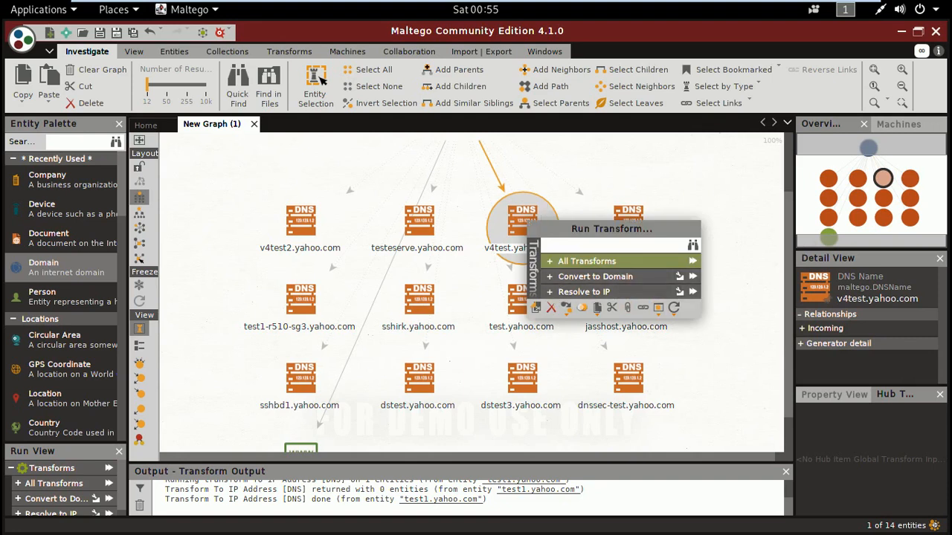
{"action": "left_click", "coordinate": [712, 180]}
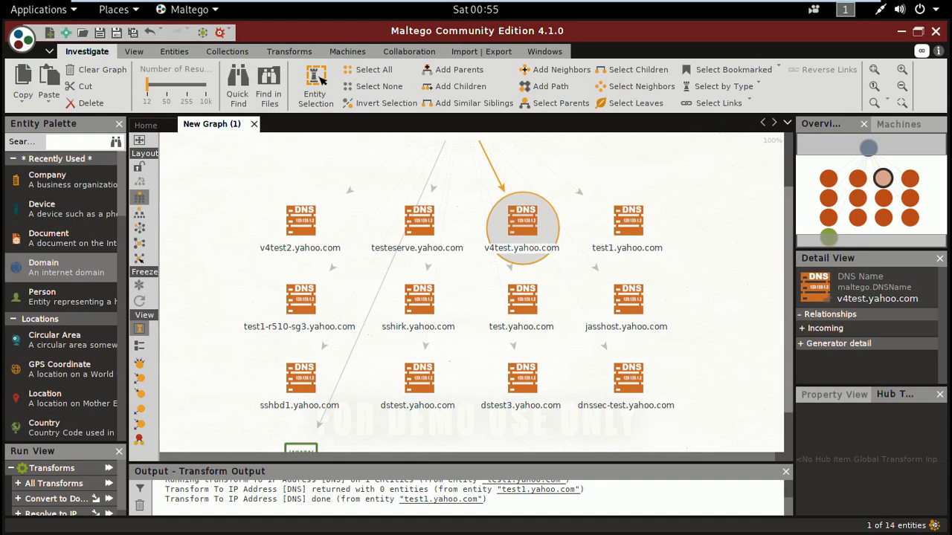
- Run the To DNS Name - MX (mail server) transform on the yahoo.com domain
{"action": "scroll", "coordinate": [790, 188], "scroll_direction": "up", "scroll_amount": 2}
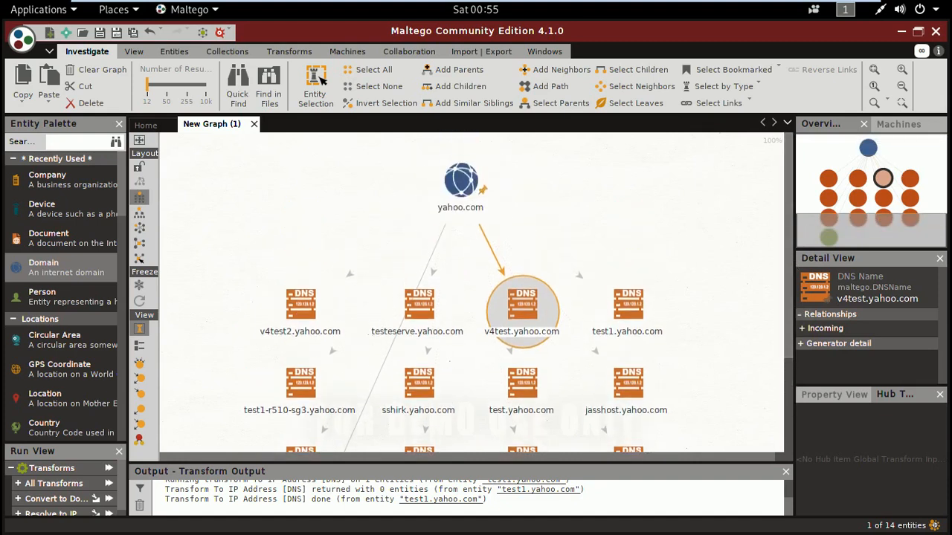
{"action": "left_click", "coordinate": [462, 180]}
{"action": "right_click", "coordinate": [463, 180]}
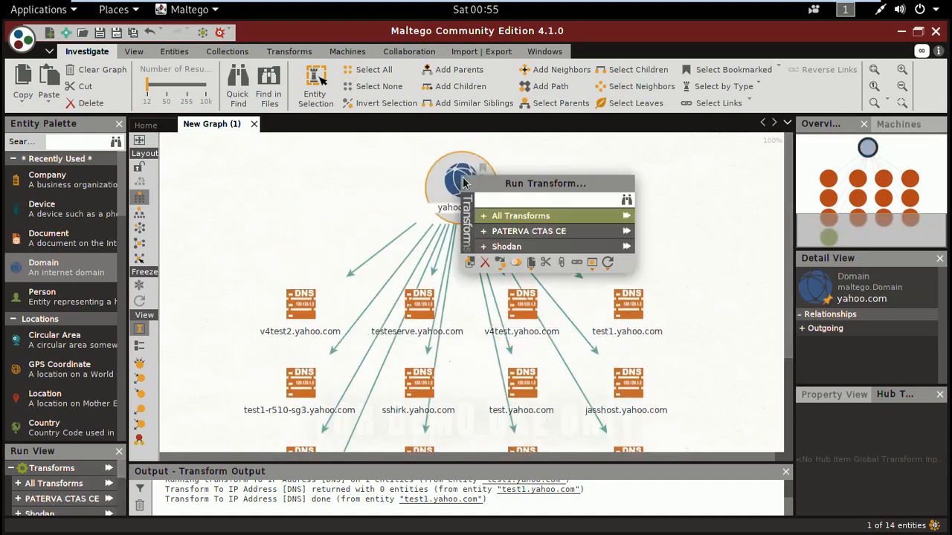
{"action": "left_click", "coordinate": [483, 218]}
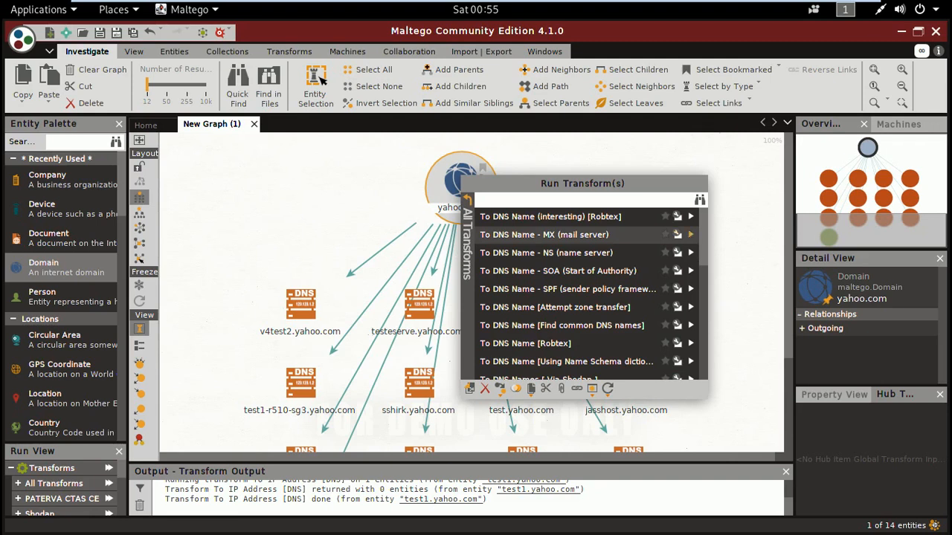
{"action": "left_click", "coordinate": [691, 235]}
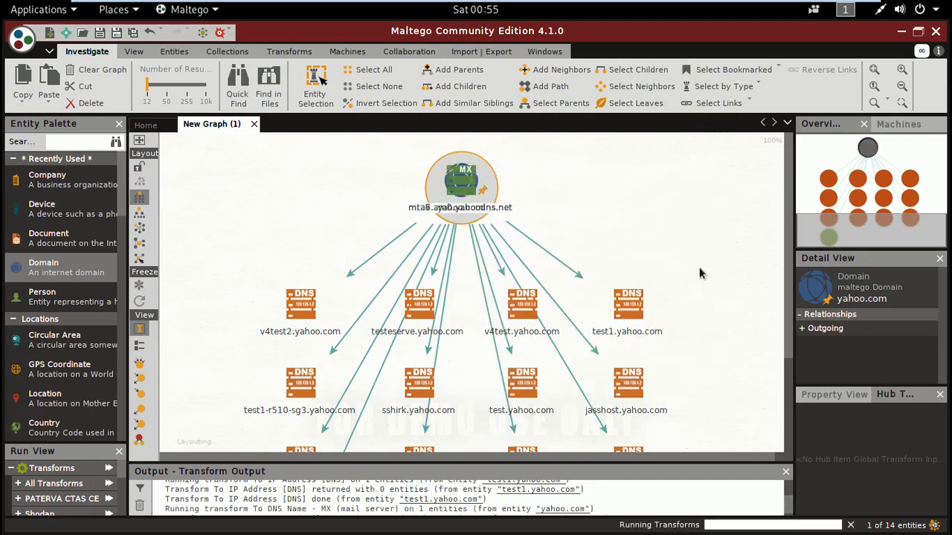
- Select the MX records mta5, mta6 and mta7.am0.yahoodns.net together in the graph
{"action": "left_click_drag", "start_coordinate": [790, 263], "coordinate": [793, 353]}
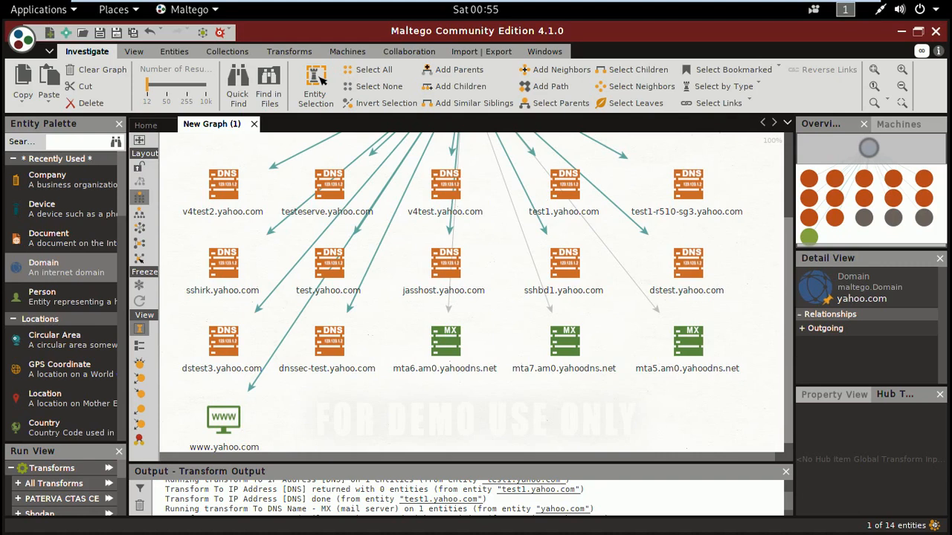
{"action": "left_click_drag", "start_coordinate": [459, 401], "coordinate": [664, 360]}
{"action": "left_click_drag", "start_coordinate": [456, 404], "coordinate": [723, 313]}
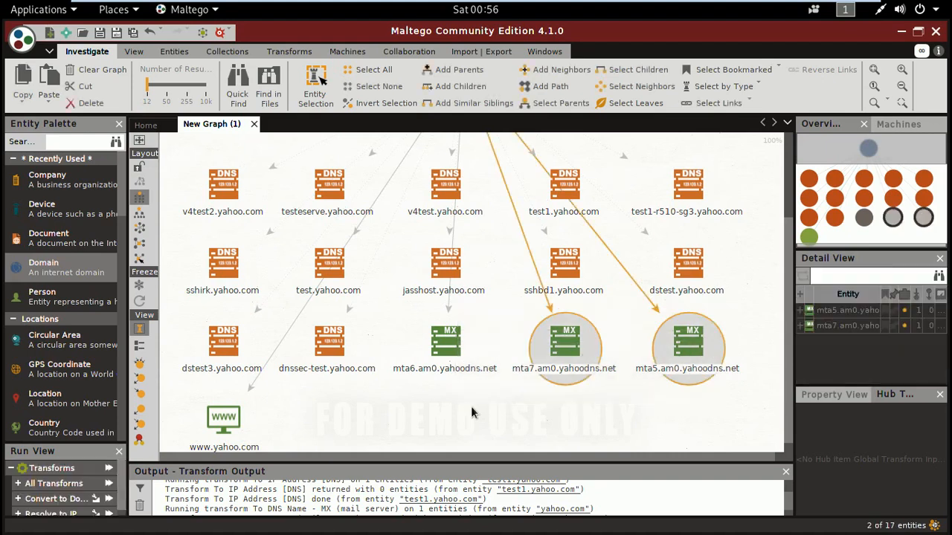
{"action": "left_click_drag", "start_coordinate": [403, 406], "coordinate": [735, 309]}
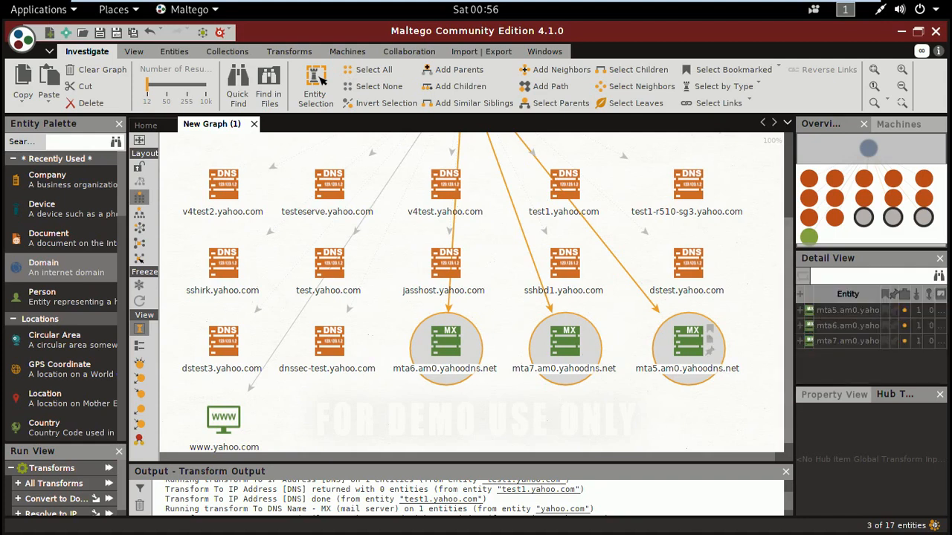
- Examine the details of the mta5, mta7 and mta6.am0.yahoodns.net MX records one by one
{"action": "left_click", "coordinate": [804, 315]}
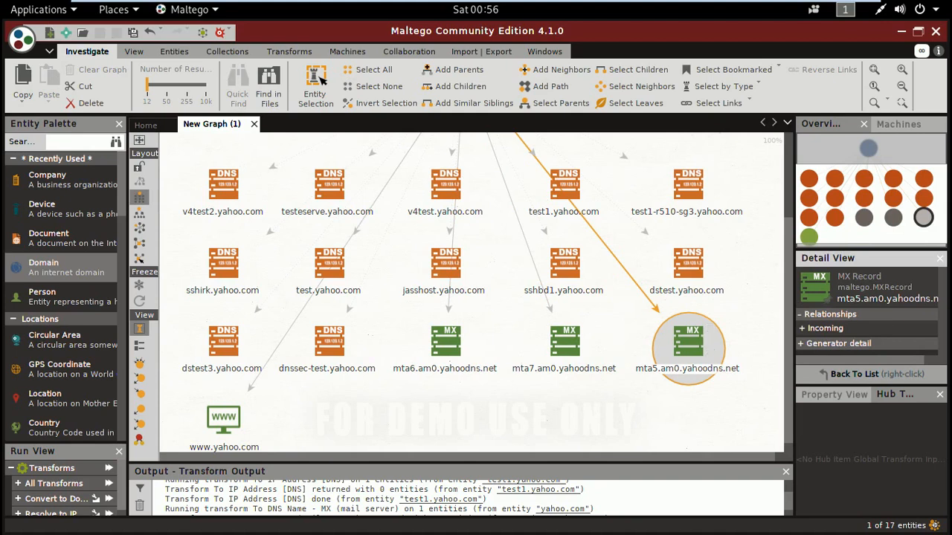
{"action": "left_click", "coordinate": [573, 355]}
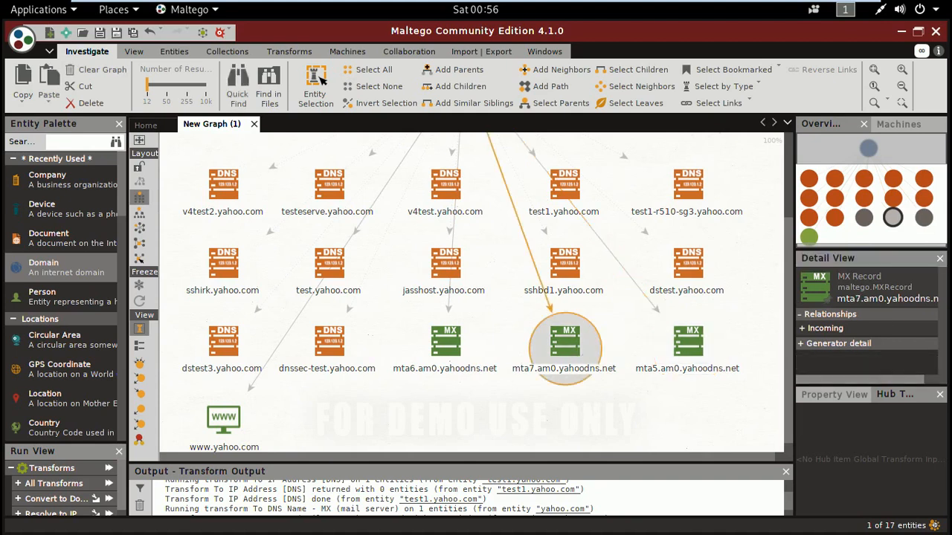
{"action": "left_click", "coordinate": [440, 354]}
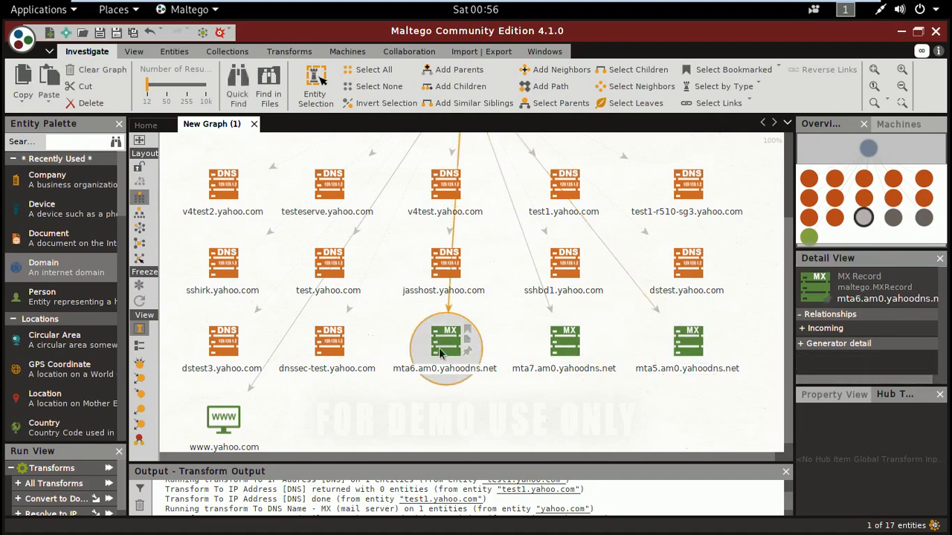
{"action": "right_click", "coordinate": [439, 354]}
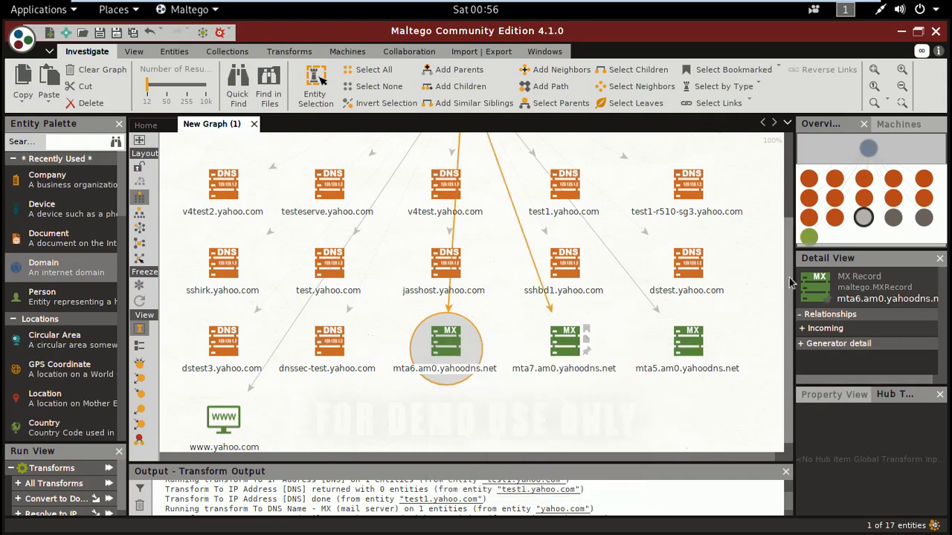
- Run the To DNS Name - NS (name server) transform on the yahoo.com domain
{"action": "left_click_drag", "start_coordinate": [790, 305], "coordinate": [792, 203]}
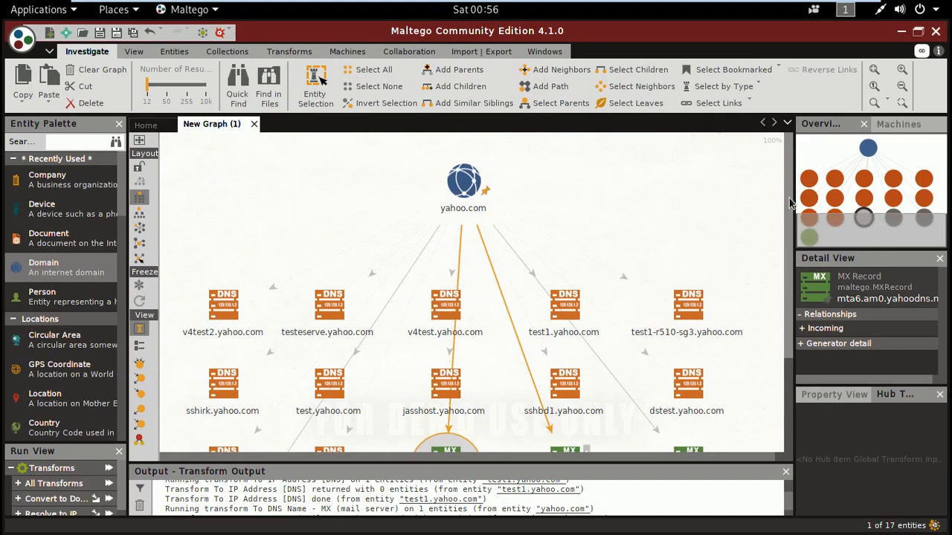
{"action": "left_click", "coordinate": [697, 202]}
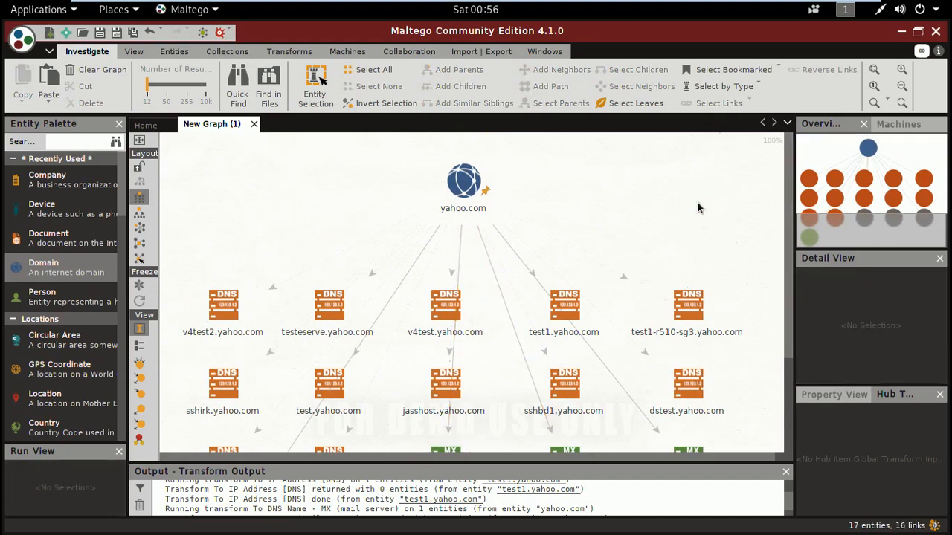
{"action": "left_click", "coordinate": [462, 186]}
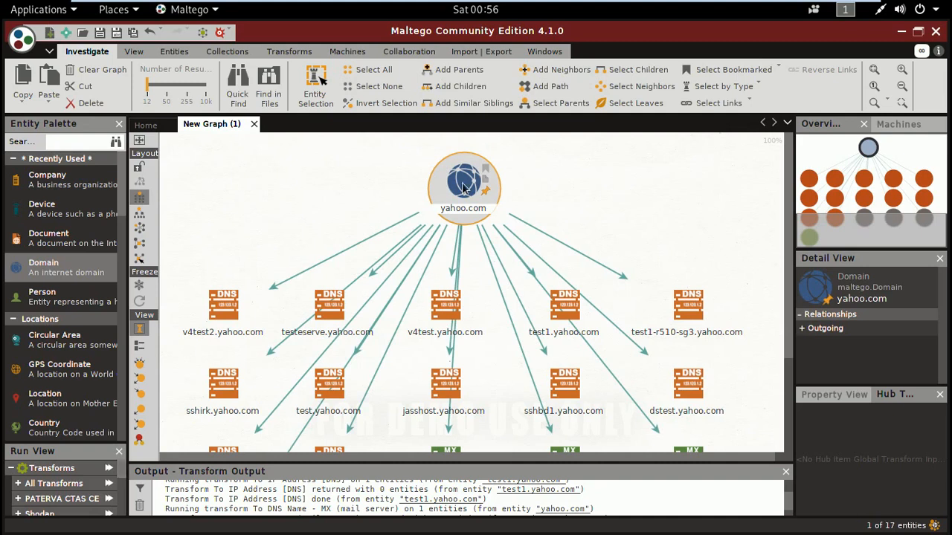
{"action": "right_click", "coordinate": [461, 186]}
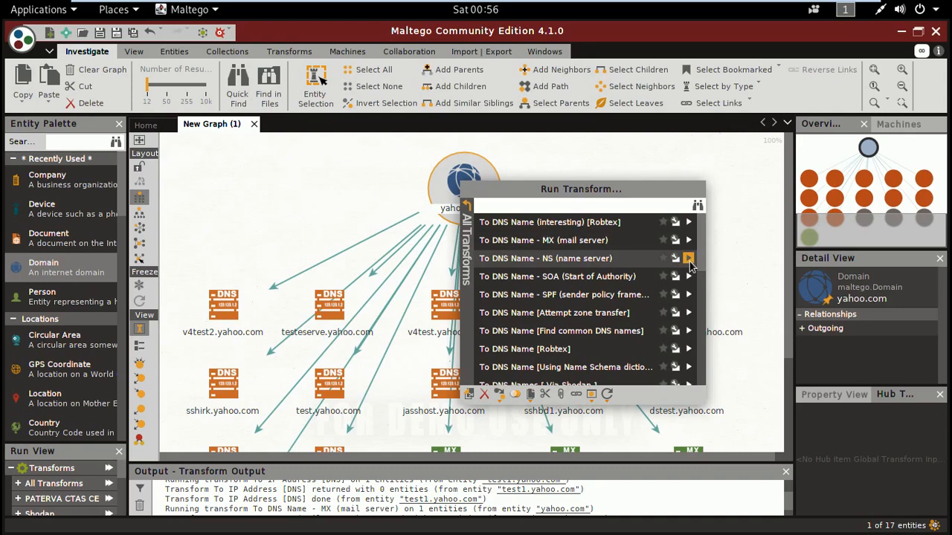
{"action": "left_click", "coordinate": [684, 258]}
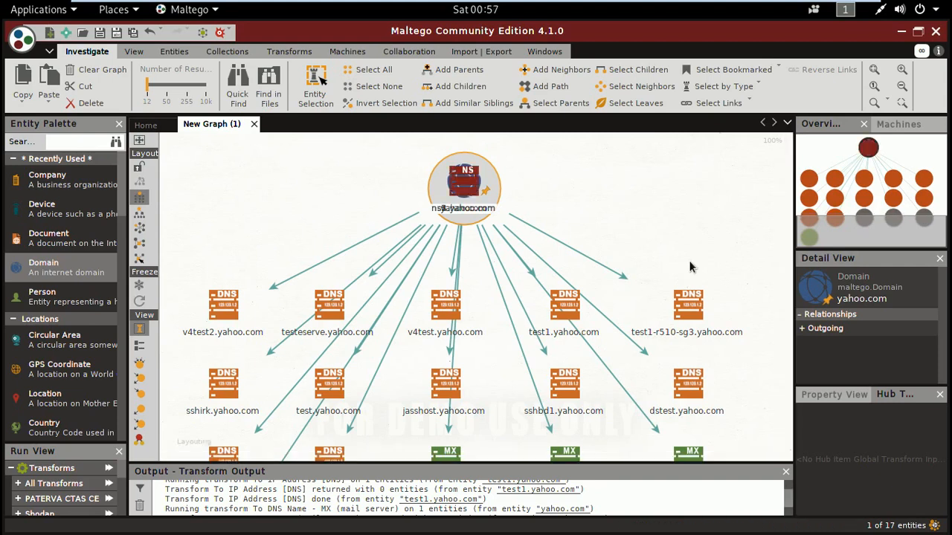
- Examine the NS records in the graph and the transforms offered for ns3.yahoo.com
{"action": "left_click_drag", "start_coordinate": [789, 234], "coordinate": [790, 358]}
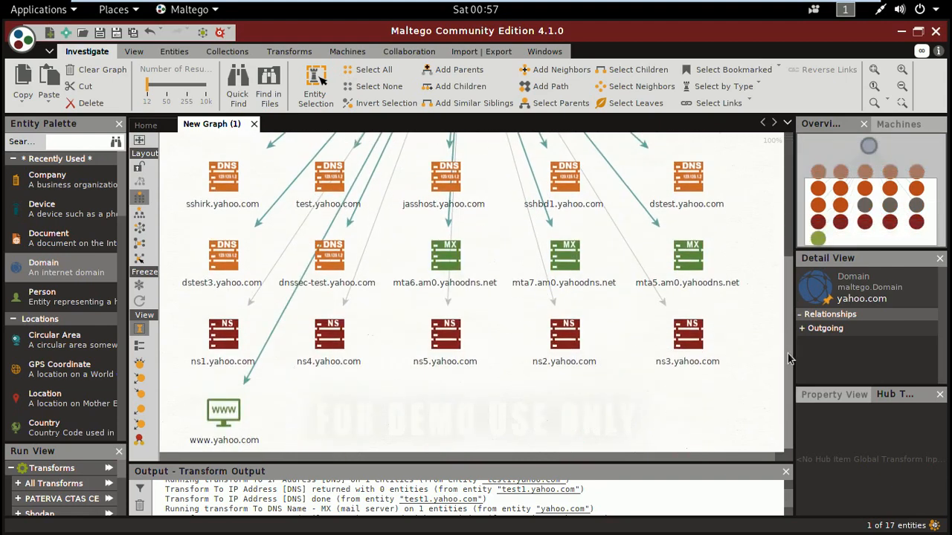
{"action": "left_click", "coordinate": [223, 334]}
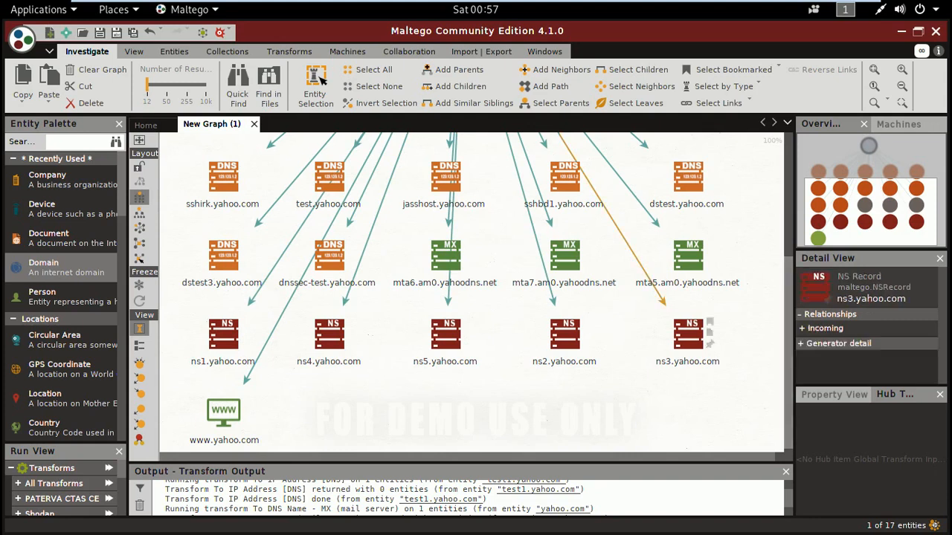
{"action": "left_click", "coordinate": [694, 339]}
{"action": "right_click", "coordinate": [700, 345]}
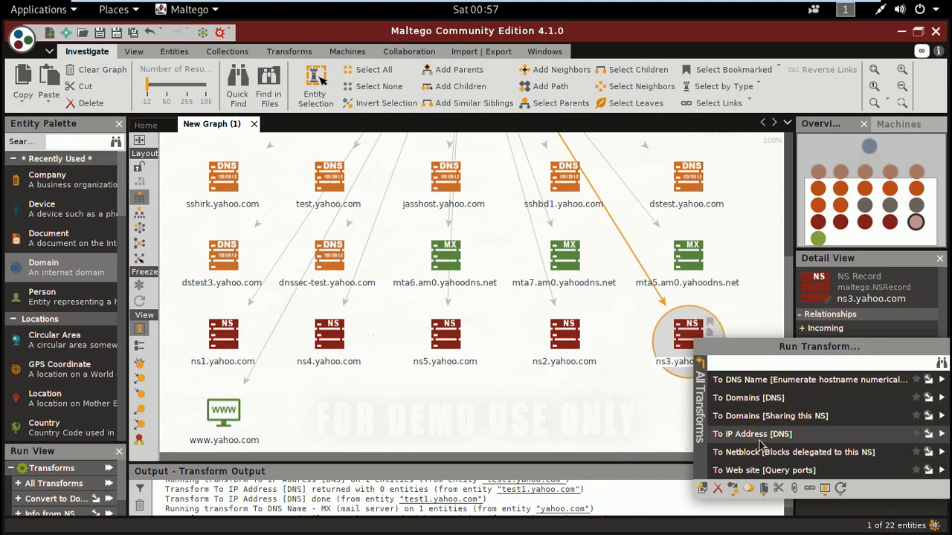
{"action": "left_click", "coordinate": [634, 364]}
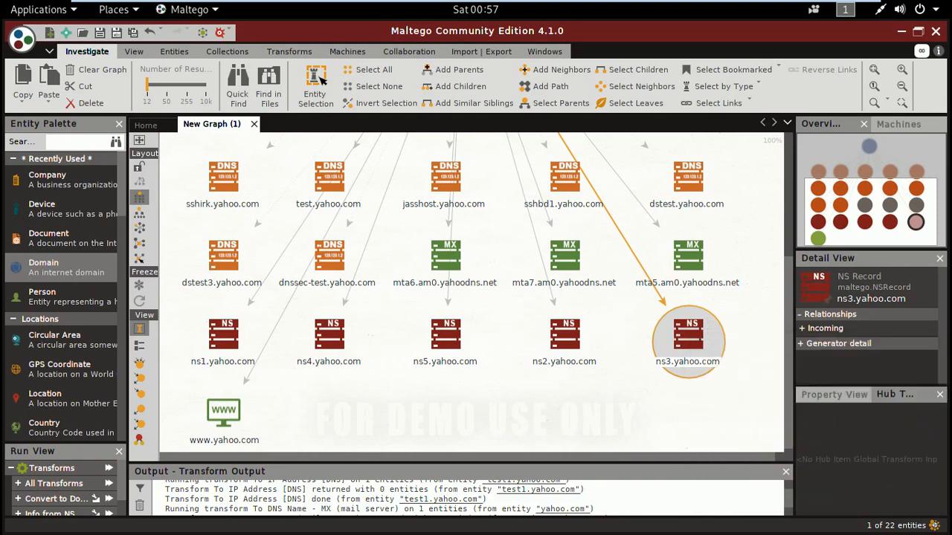
- Run the To Email address [From whois info] transform on the yahoo.com domain
{"action": "left_click_drag", "start_coordinate": [790, 345], "coordinate": [778, 165]}
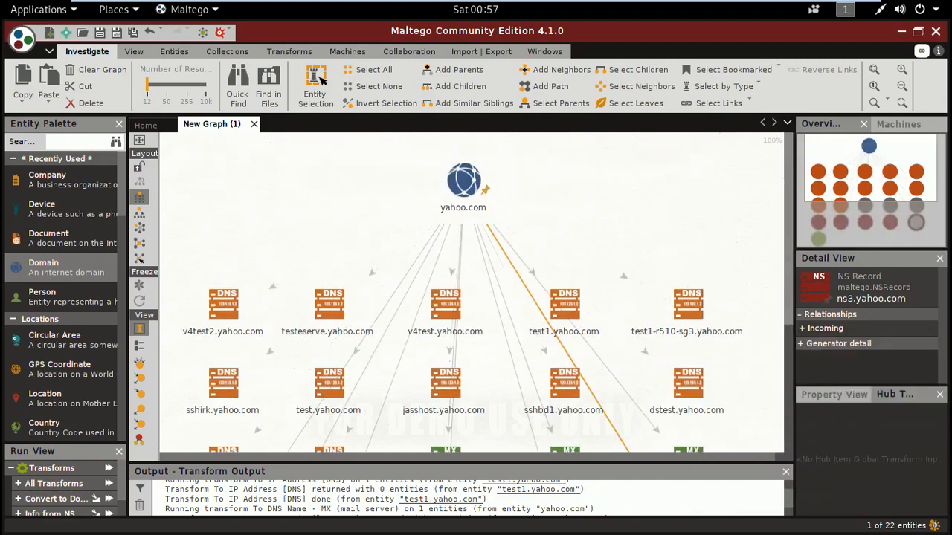
{"action": "left_click", "coordinate": [464, 183]}
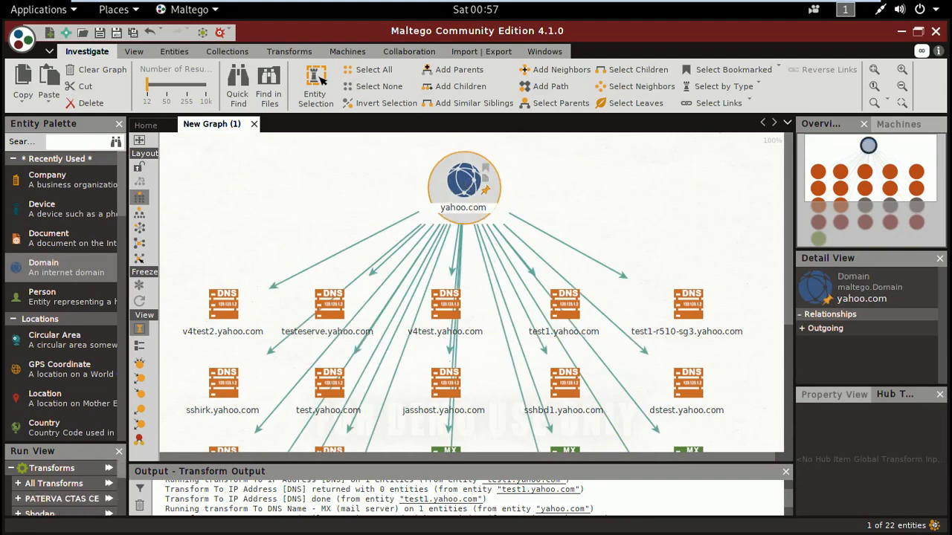
{"action": "right_click", "coordinate": [464, 183]}
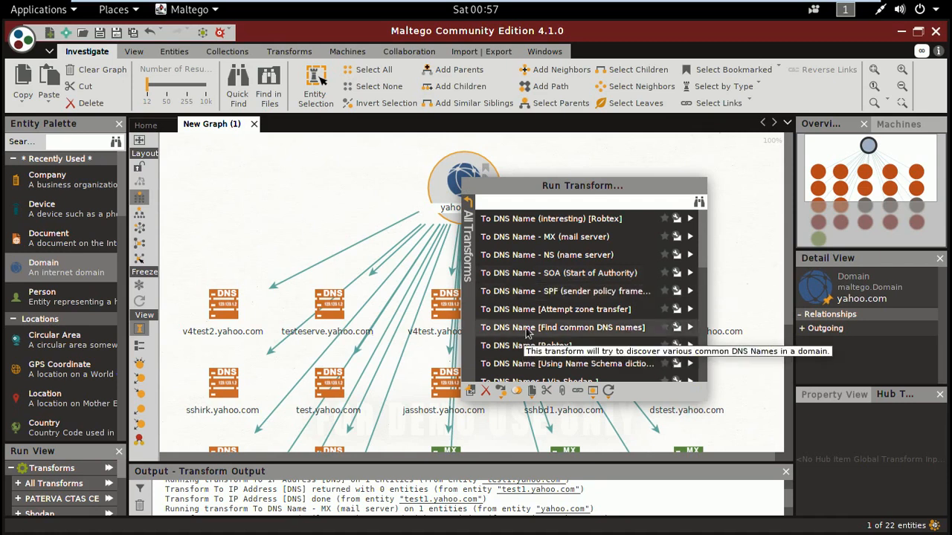
{"action": "left_click_drag", "start_coordinate": [702, 232], "coordinate": [706, 290]}
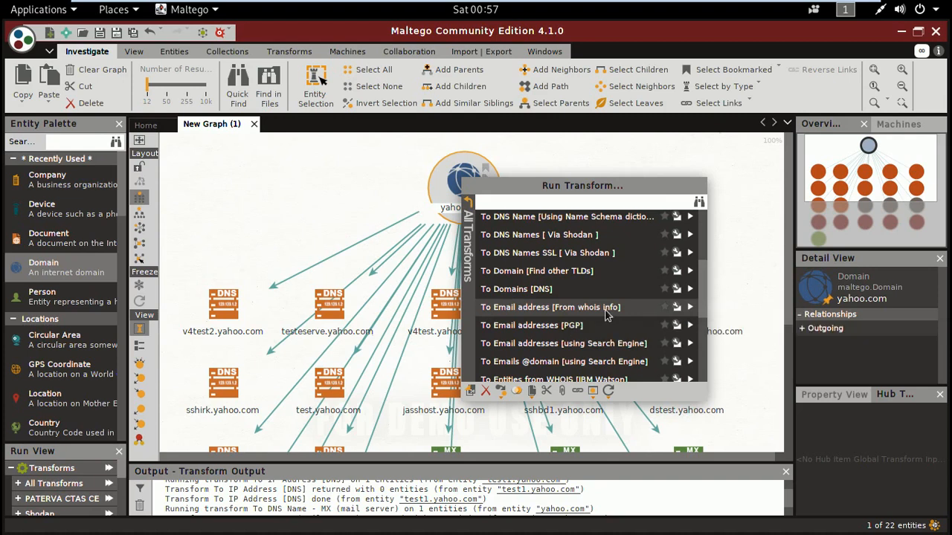
{"action": "left_click", "coordinate": [690, 307]}
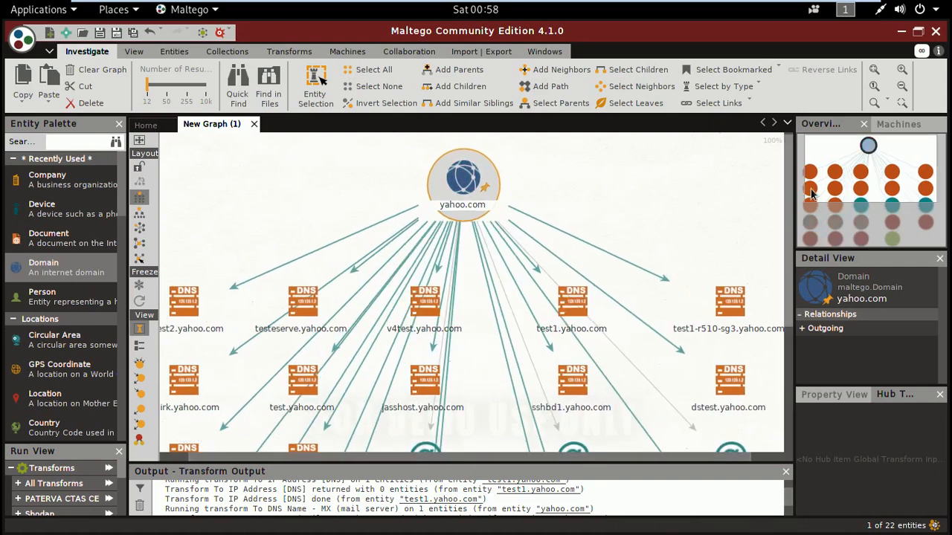
- Examine the whois email address entities linked to yahoo.com one by one
{"action": "left_click_drag", "start_coordinate": [788, 307], "coordinate": [792, 370]}
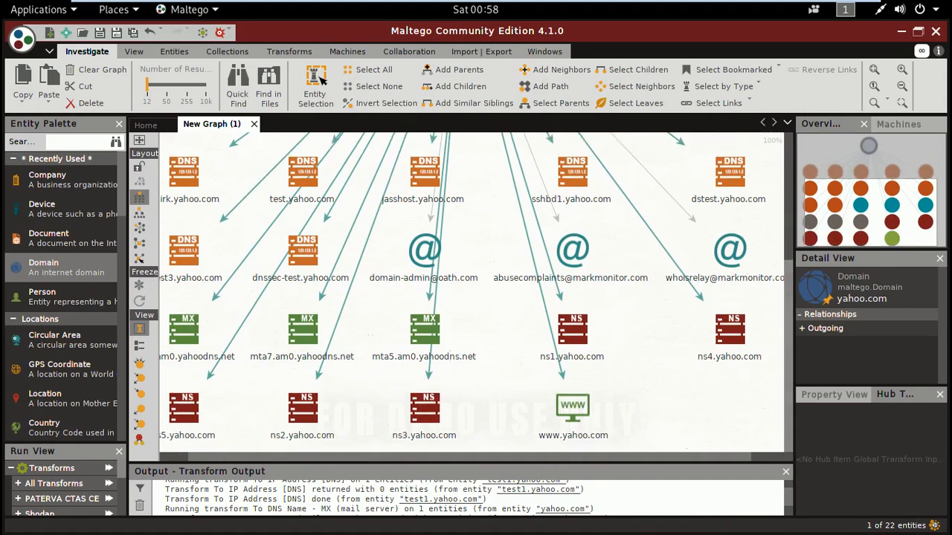
{"action": "left_click_drag", "start_coordinate": [675, 461], "coordinate": [582, 479]}
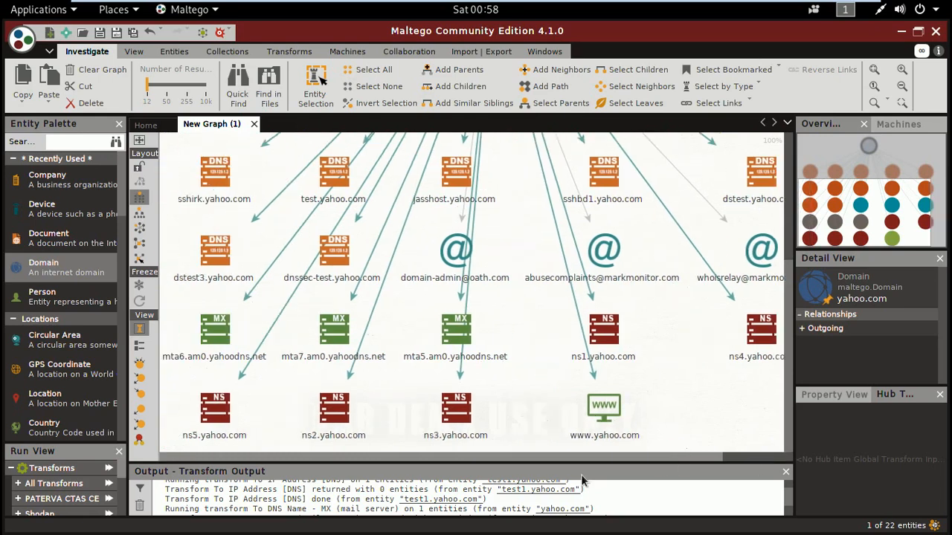
{"action": "left_click", "coordinate": [443, 280]}
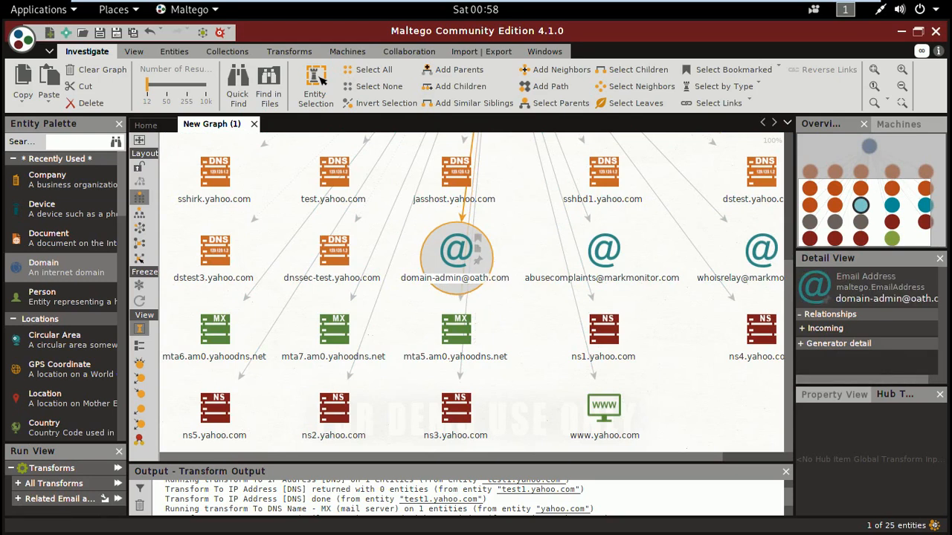
{"action": "left_click", "coordinate": [606, 262]}
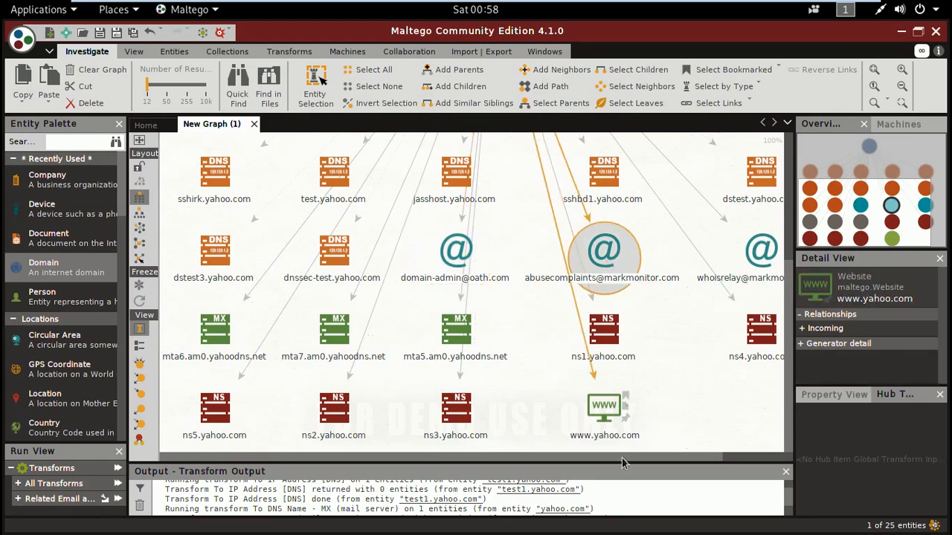
{"action": "scroll", "coordinate": [595, 417], "scroll_direction": "right", "scroll_amount": 2}
{"action": "scroll", "coordinate": [721, 457], "scroll_direction": "right", "scroll_amount": 1}
{"action": "left_click", "coordinate": [694, 253]}
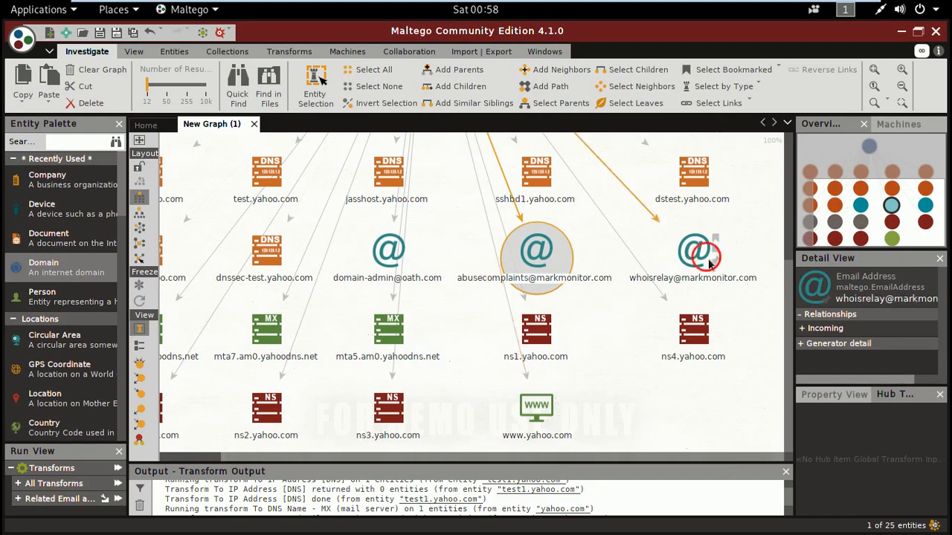
- Try to run the to IPs from Port [Via Shodan] transform on the yahoo.com domain
{"action": "left_click_drag", "start_coordinate": [793, 326], "coordinate": [784, 130]}
{"action": "right_click", "coordinate": [426, 182]}
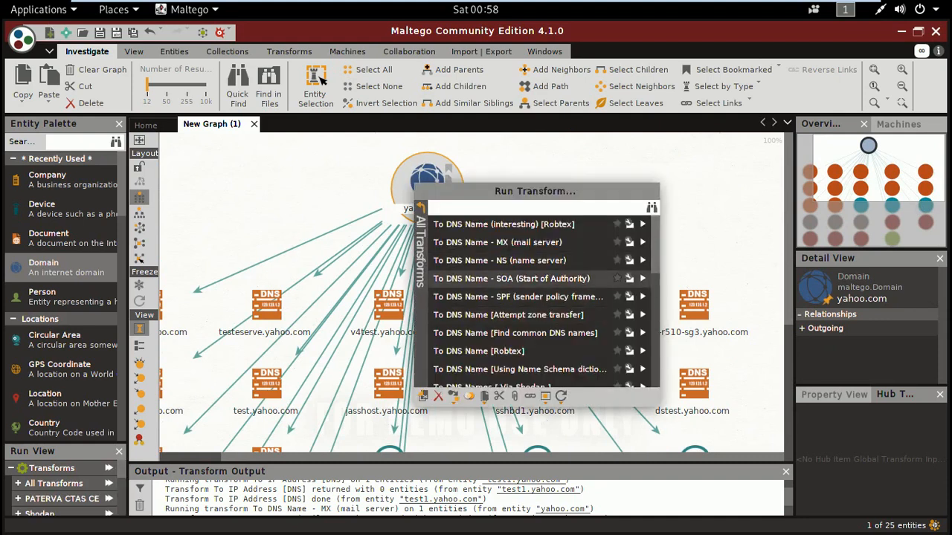
{"action": "left_click_drag", "start_coordinate": [656, 277], "coordinate": [658, 348]}
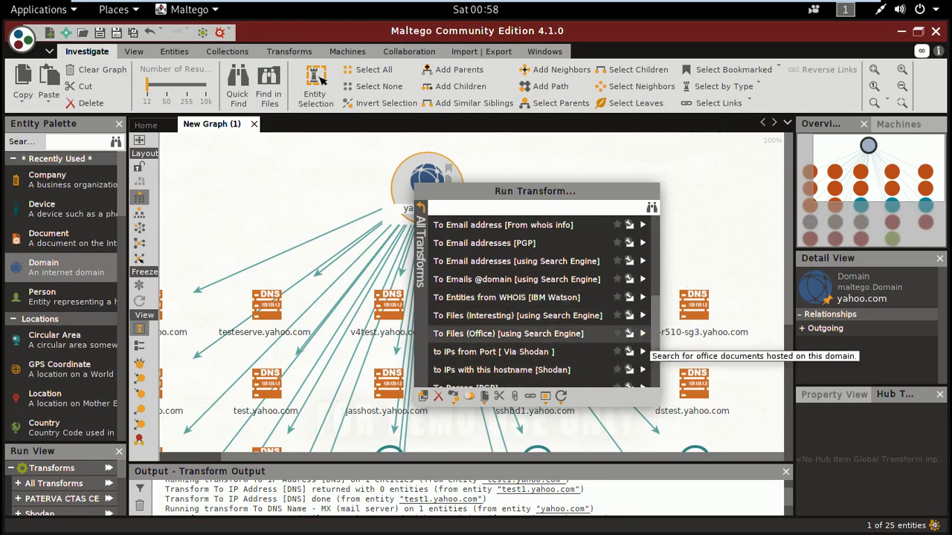
{"action": "scroll", "coordinate": [654, 340], "scroll_direction": "down", "scroll_amount": 3}
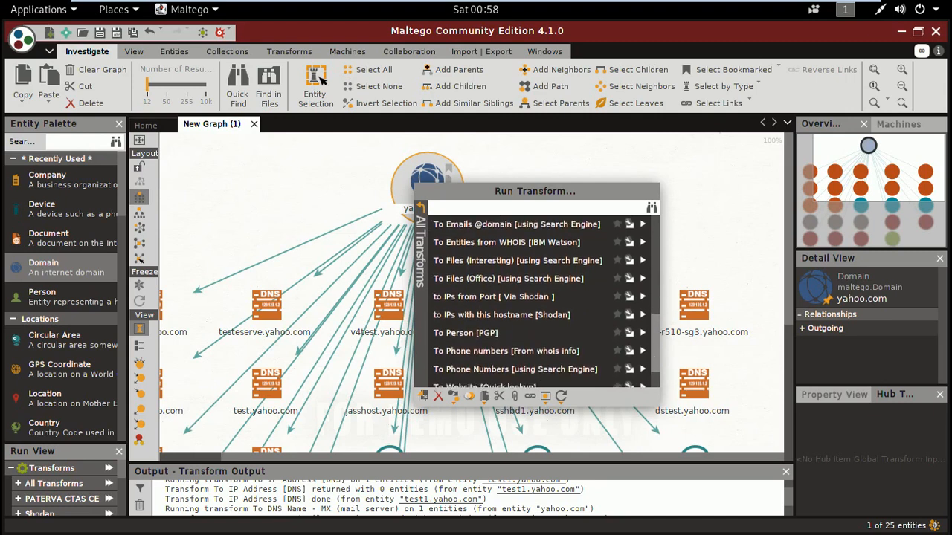
{"action": "left_click", "coordinate": [547, 302]}
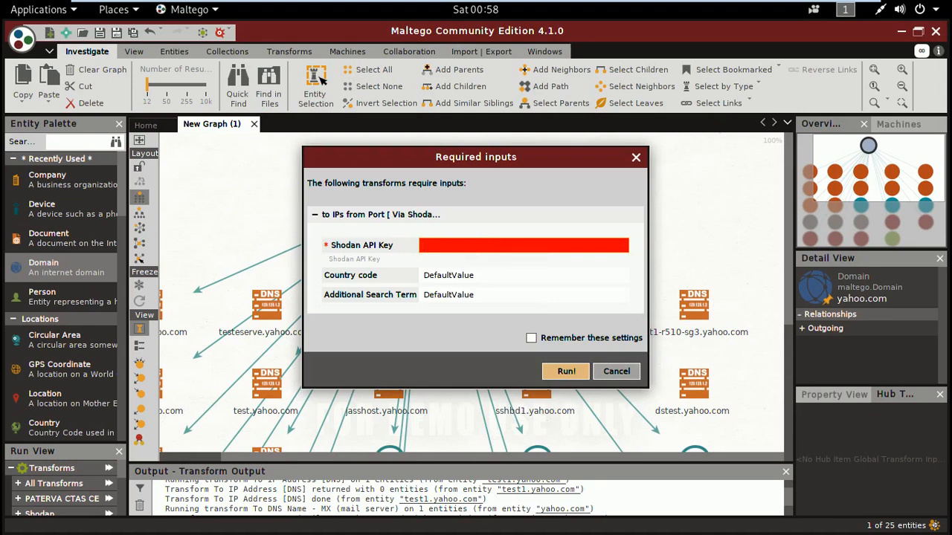
{"action": "left_click", "coordinate": [616, 371]}
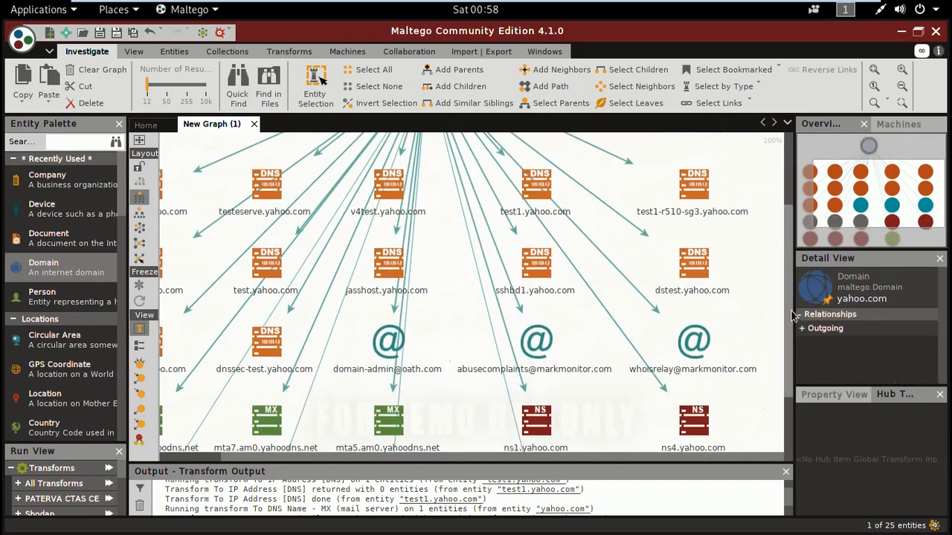
- Examine the full list of transforms offered for the MarkMonitor abuse-complaints email address entity
{"action": "left_click_drag", "start_coordinate": [795, 316], "coordinate": [794, 344]}
{"action": "left_click", "coordinate": [548, 299]}
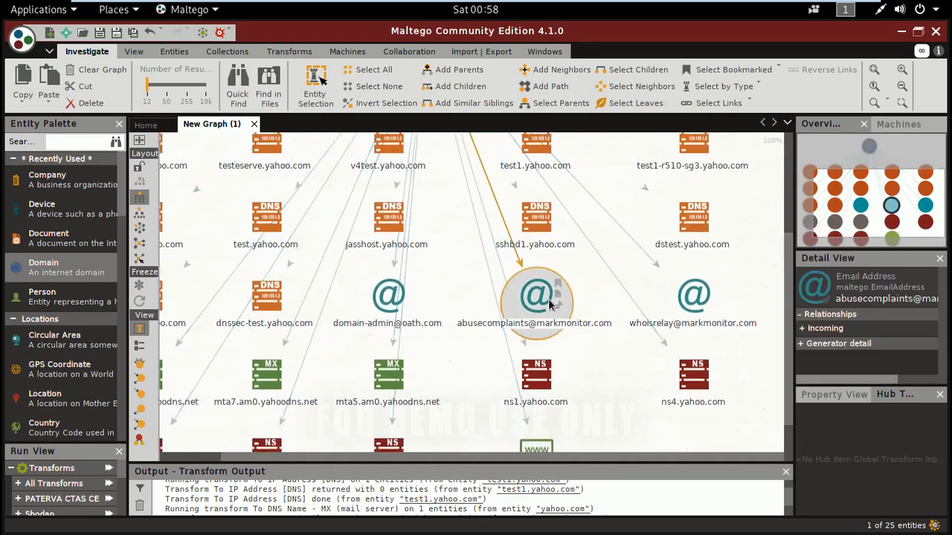
{"action": "right_click", "coordinate": [548, 299]}
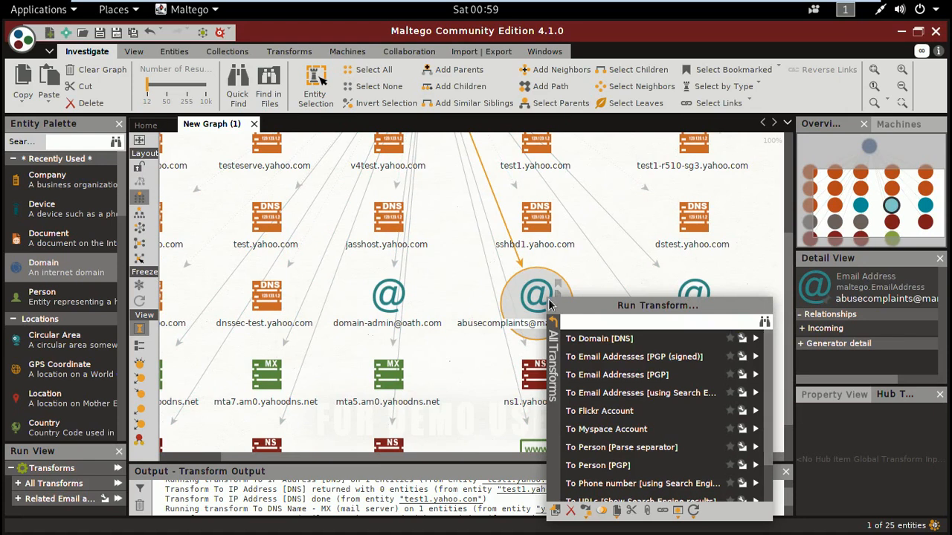
{"action": "left_click_drag", "start_coordinate": [768, 368], "coordinate": [771, 412]}
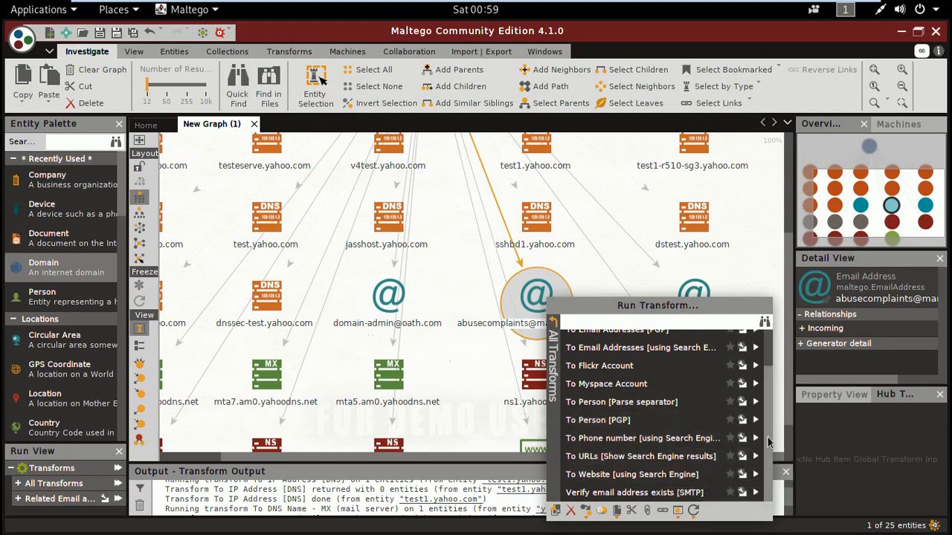
{"action": "left_click_drag", "start_coordinate": [769, 434], "coordinate": [770, 374]}
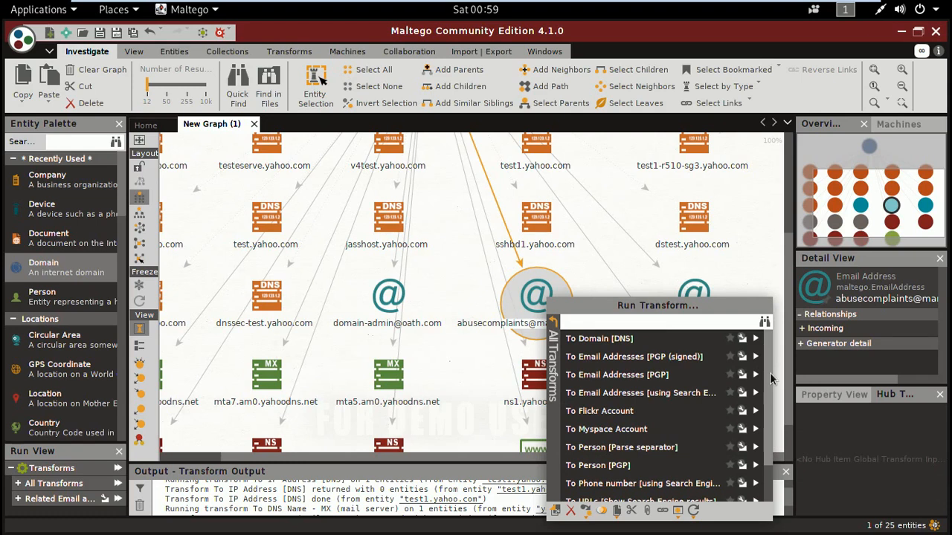
{"action": "left_click", "coordinate": [754, 222]}
- Run the To Phone numbers [From whois info] transform on the yahoo.com domain
{"action": "left_click_drag", "start_coordinate": [790, 244], "coordinate": [790, 148]}
{"action": "left_click", "coordinate": [424, 173]}
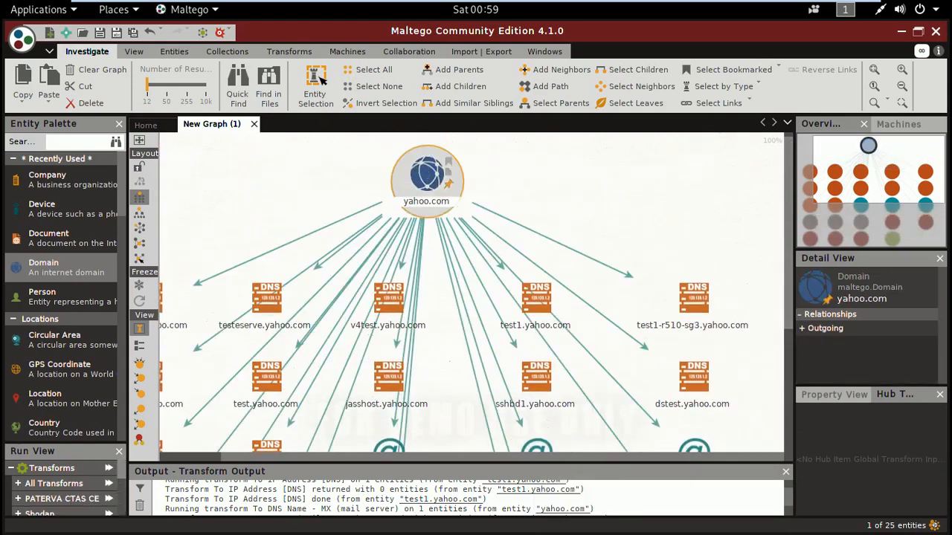
{"action": "right_click", "coordinate": [425, 172]}
{"action": "scroll", "coordinate": [550, 283], "scroll_direction": "down", "scroll_amount": 5}
{"action": "left_click_drag", "start_coordinate": [662, 266], "coordinate": [662, 341]}
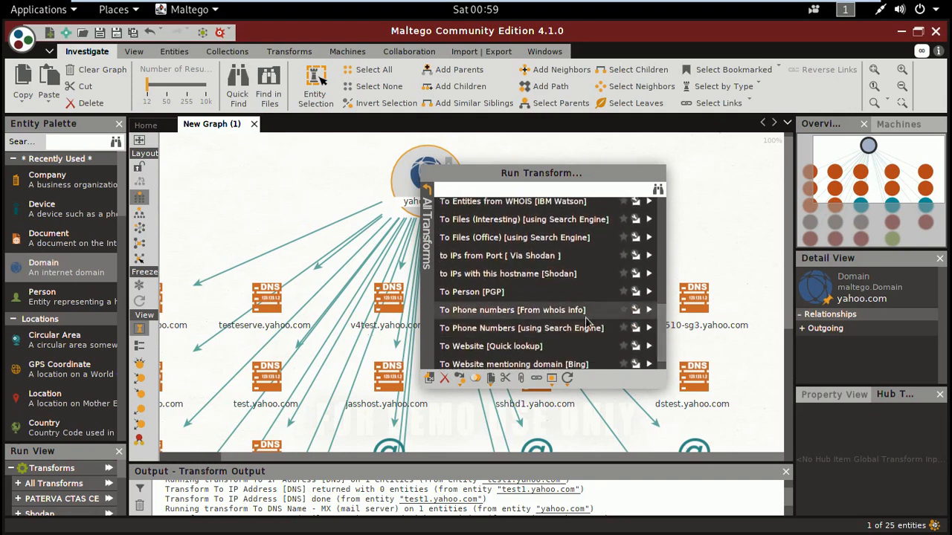
{"action": "left_click", "coordinate": [651, 311]}
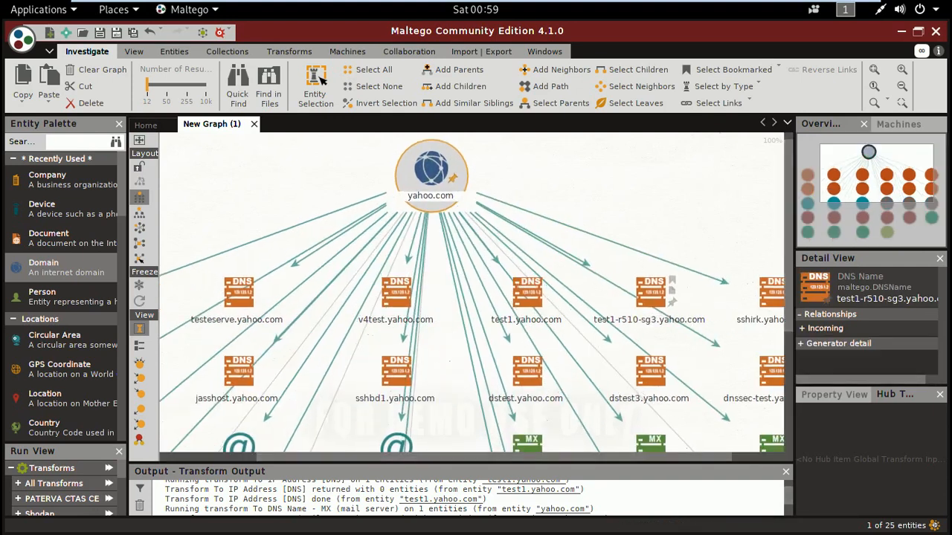
- Examine the phone number entities in the graph, including the details of the one below mta5.am0.yahoodns.net
{"action": "left_click_drag", "start_coordinate": [786, 259], "coordinate": [793, 402]}
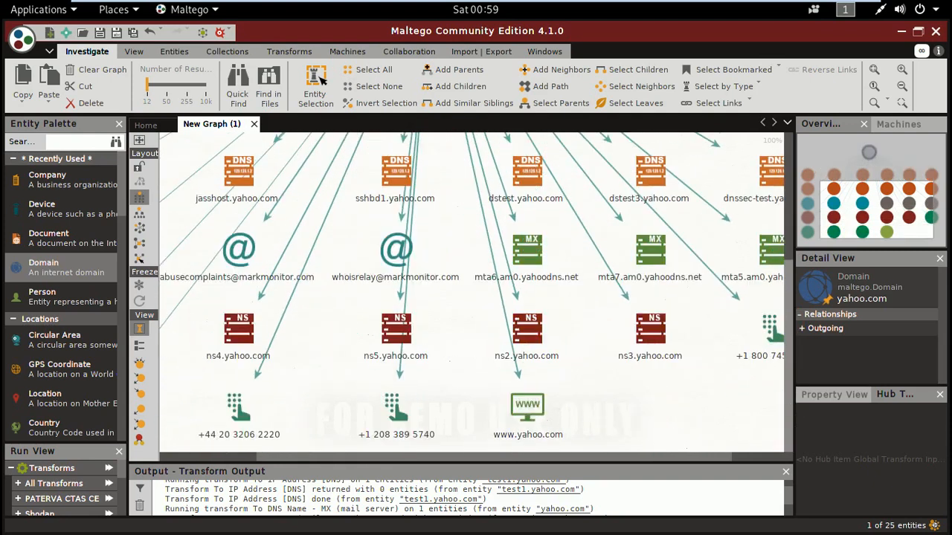
{"action": "left_click", "coordinate": [661, 466]}
{"action": "left_click_drag", "start_coordinate": [721, 459], "coordinate": [787, 456]}
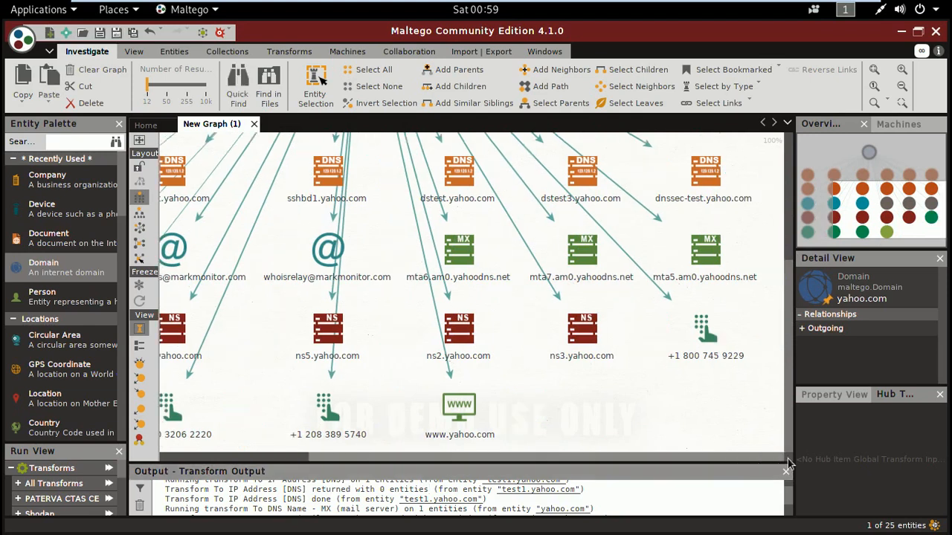
{"action": "left_click", "coordinate": [711, 356]}
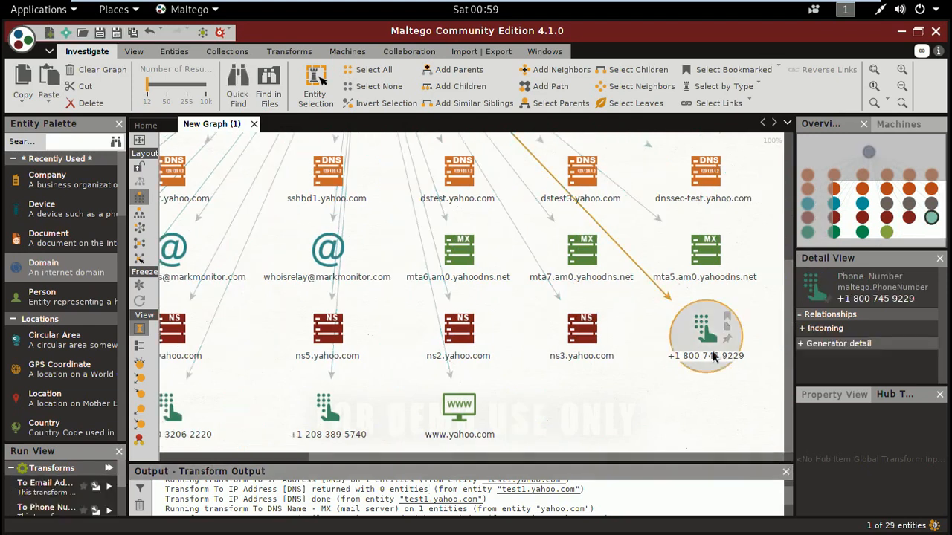
{"action": "left_click_drag", "start_coordinate": [698, 458], "coordinate": [548, 457]}
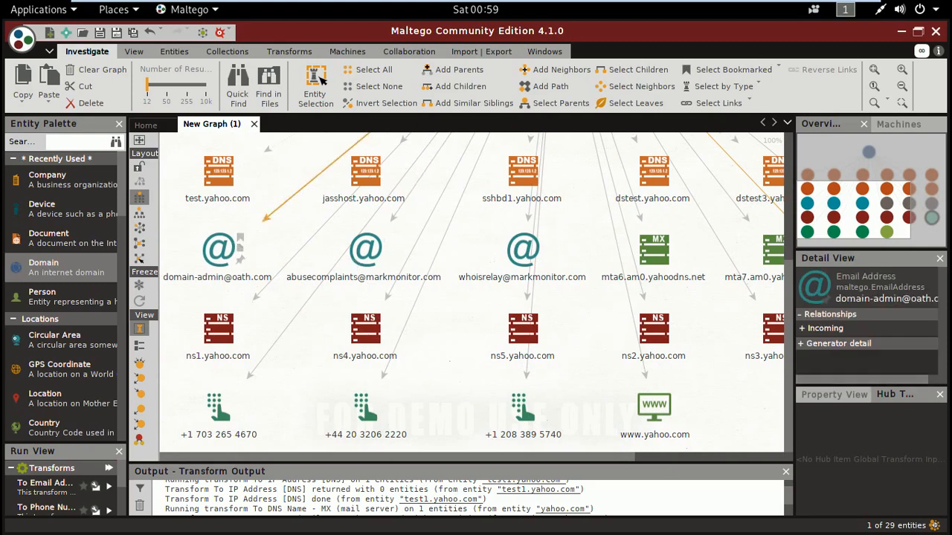
{"action": "left_click", "coordinate": [140, 217]}
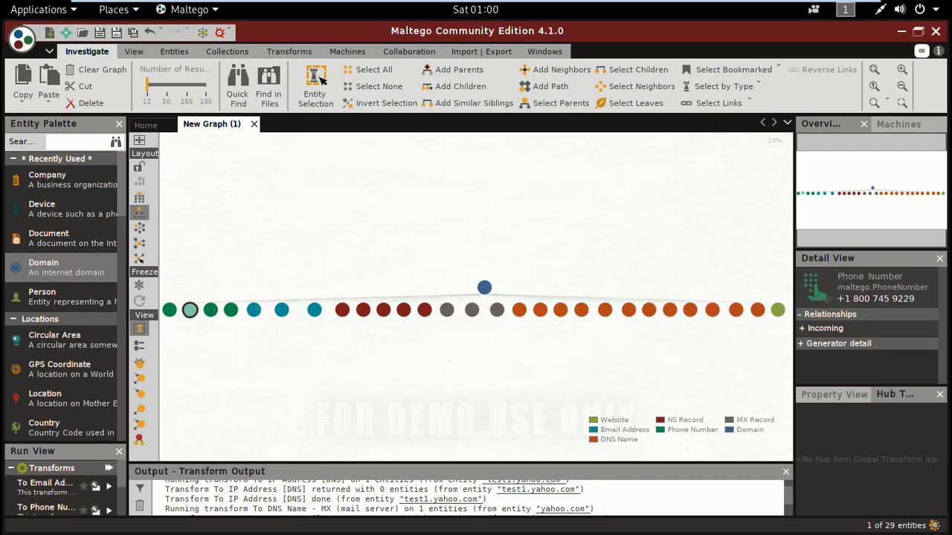
{"action": "left_click", "coordinate": [604, 429]}
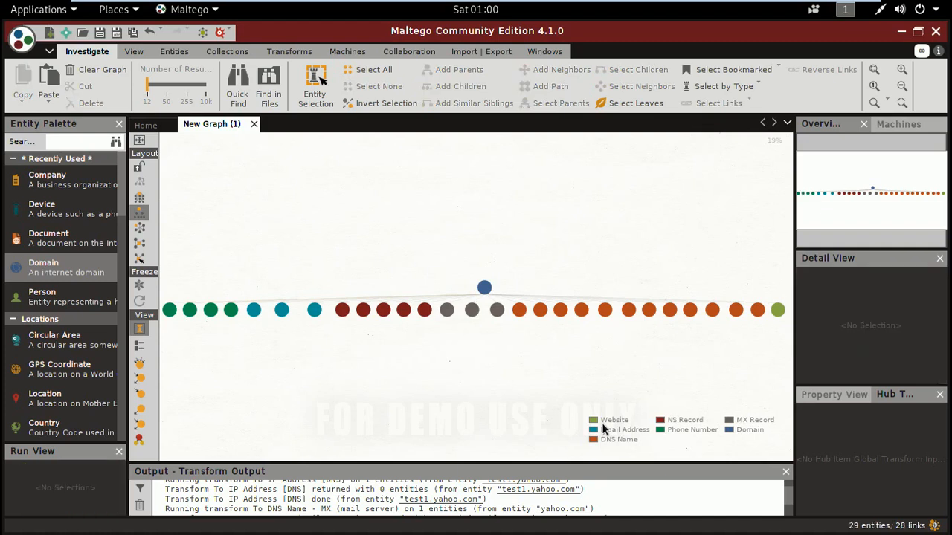
{"action": "left_click", "coordinate": [779, 311]}
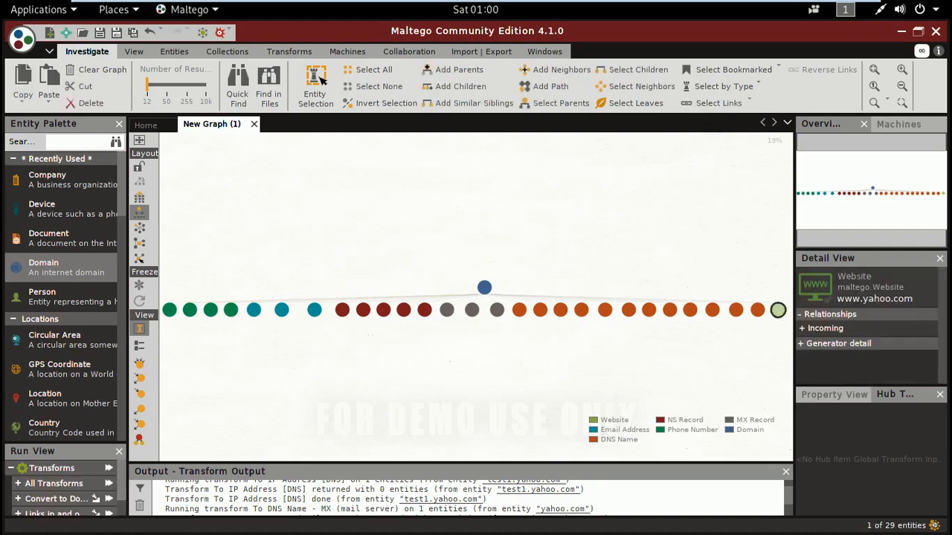
{"action": "left_click", "coordinate": [601, 439]}
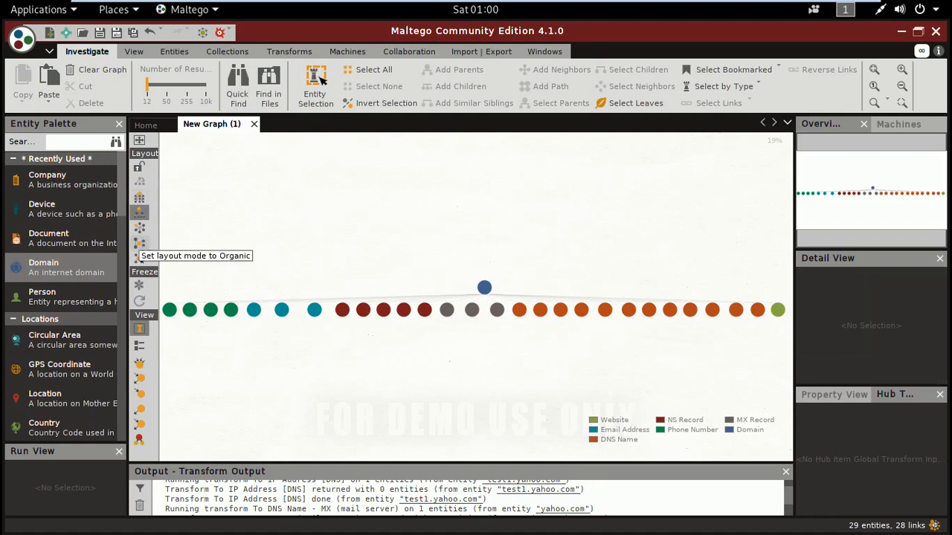
- Try the circular layout for the yahoo.com graph, and settle on the Organic layout
{"action": "left_click", "coordinate": [141, 231]}
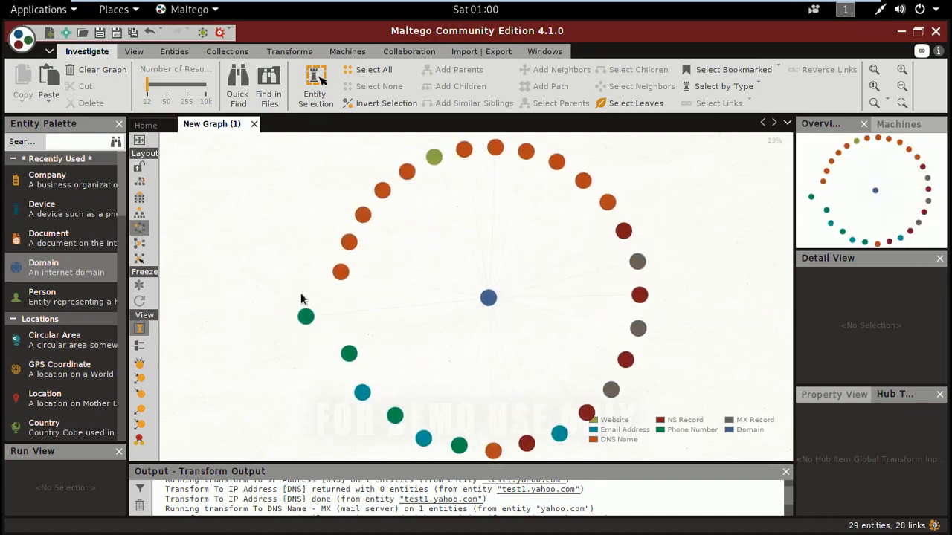
{"action": "left_click", "coordinate": [139, 243]}
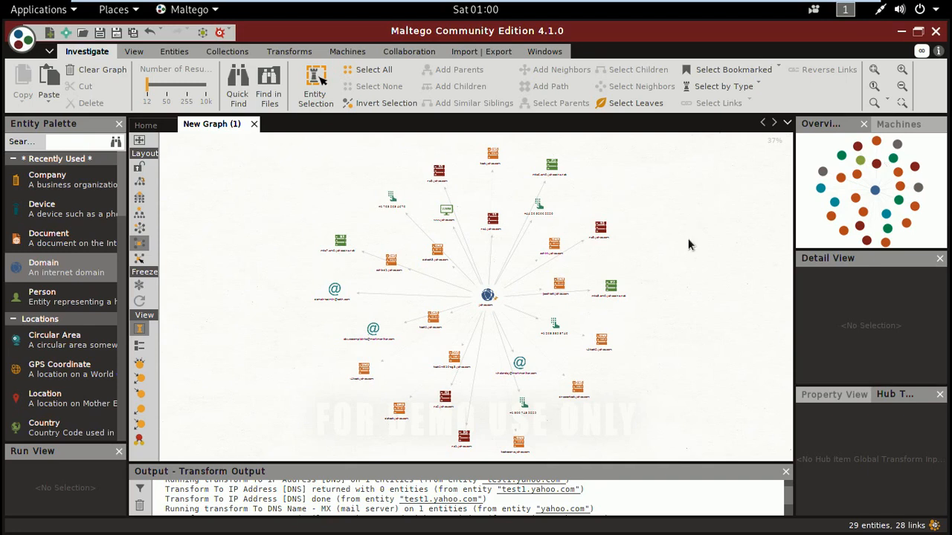
{"action": "left_click", "coordinate": [866, 209]}
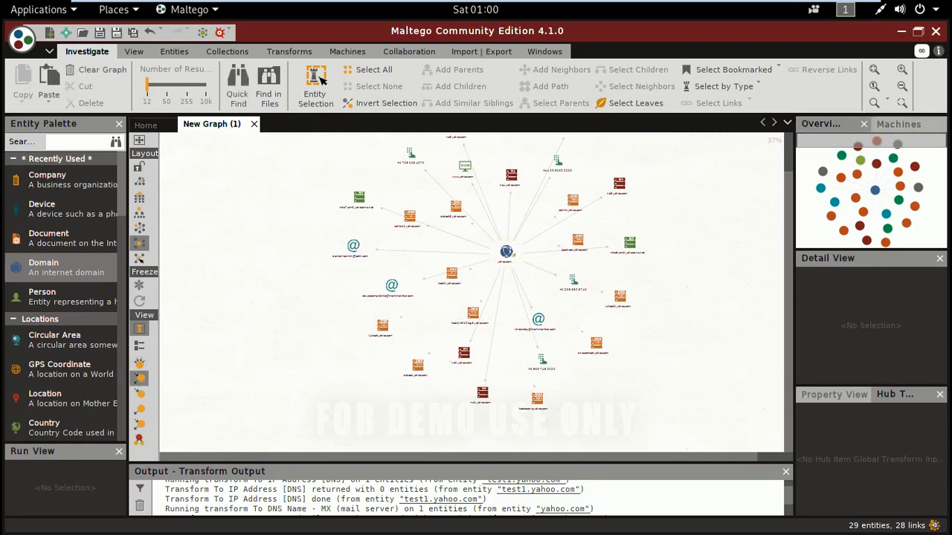
- Switch the graph through the ball-size views, ending with the one that shrinks yahoo.com and enlarges its surrounding entities
{"action": "left_click", "coordinate": [140, 378]}
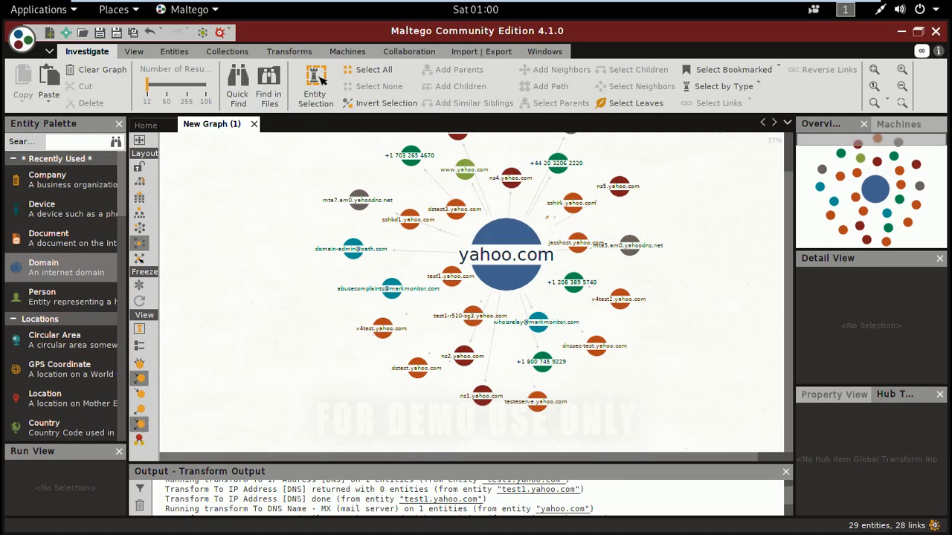
{"action": "left_click", "coordinate": [141, 426]}
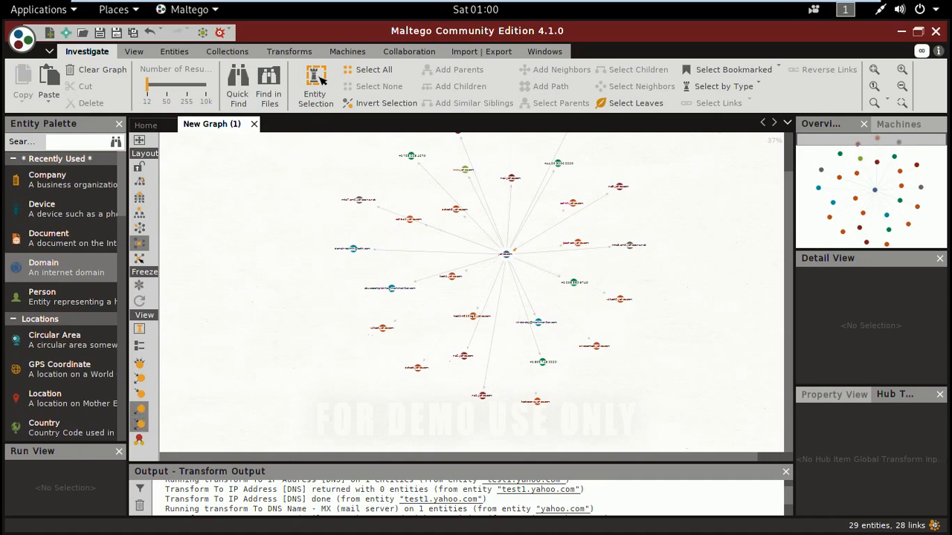
{"action": "left_click", "coordinate": [143, 407]}
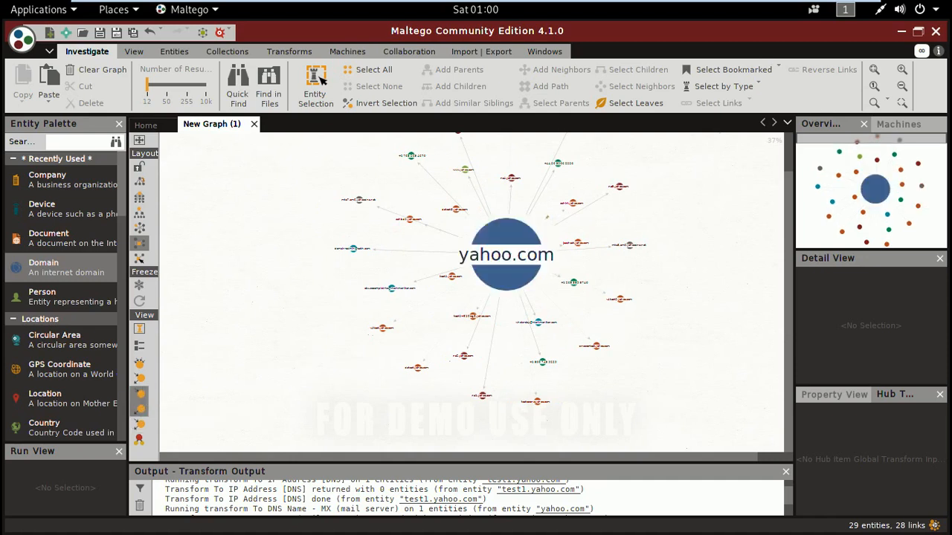
{"action": "left_click", "coordinate": [143, 401]}
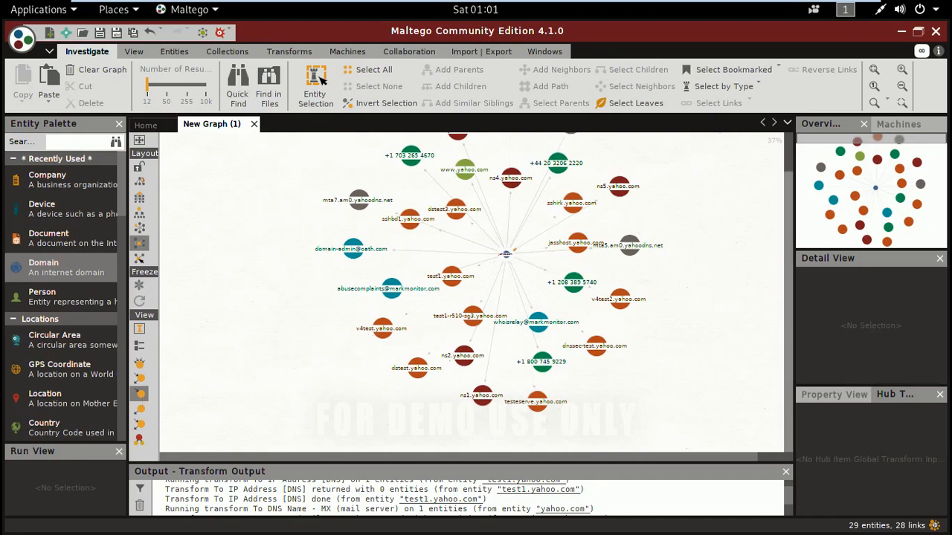
- Inspect the ns4.yahoo.com name server and the test.yahoo.com DNS name in the graph
{"action": "left_click_drag", "start_coordinate": [788, 286], "coordinate": [788, 246]}
{"action": "left_click", "coordinate": [514, 225]}
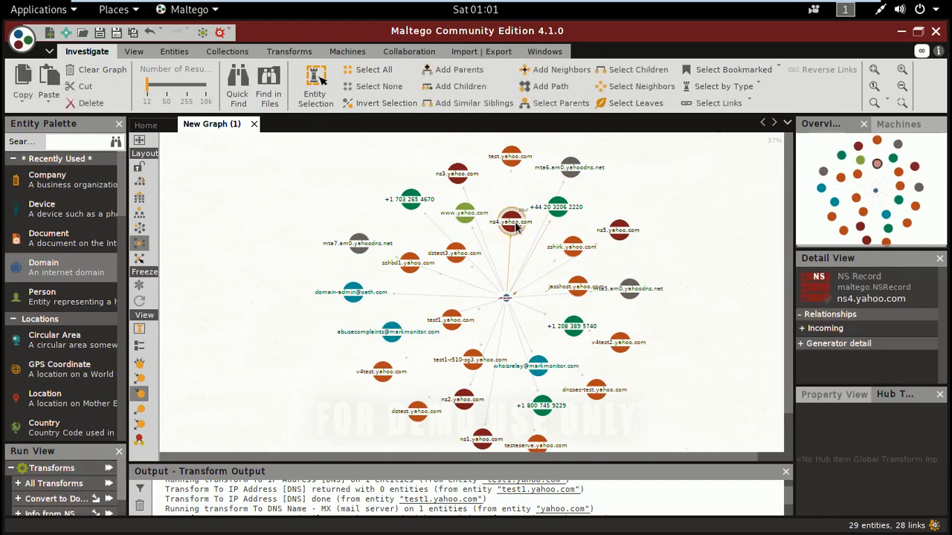
{"action": "left_click", "coordinate": [512, 161]}
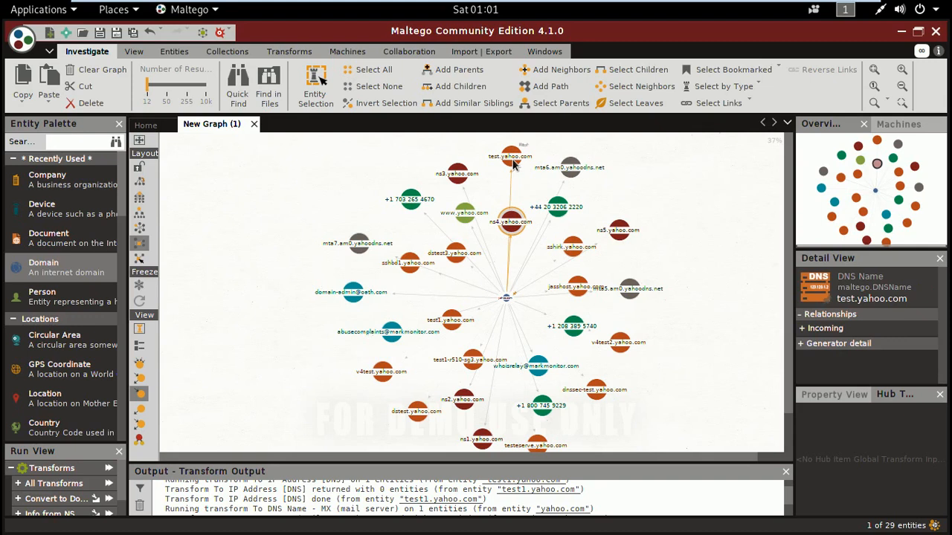
- Review the full list of transforms available for the central yahoo.com domain without running any of them
{"action": "left_click", "coordinate": [506, 300]}
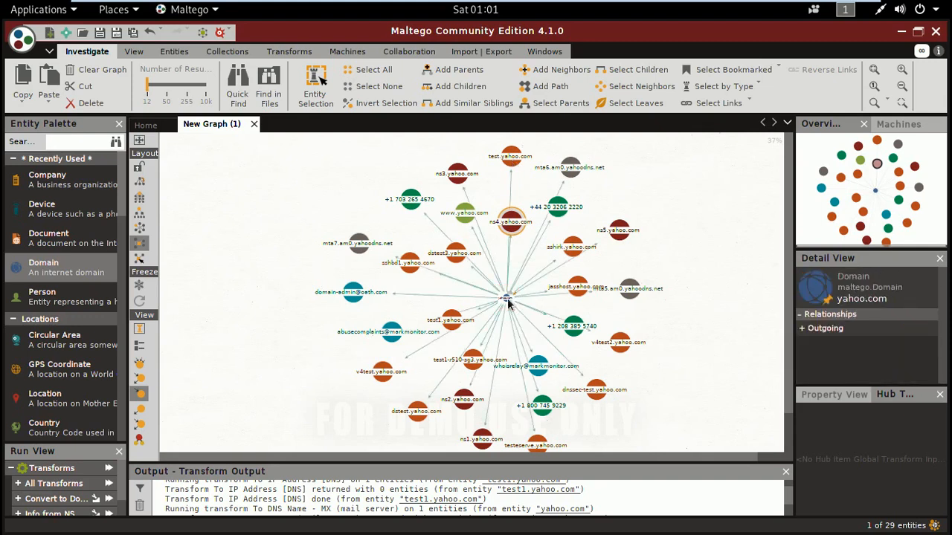
{"action": "right_click", "coordinate": [508, 302]}
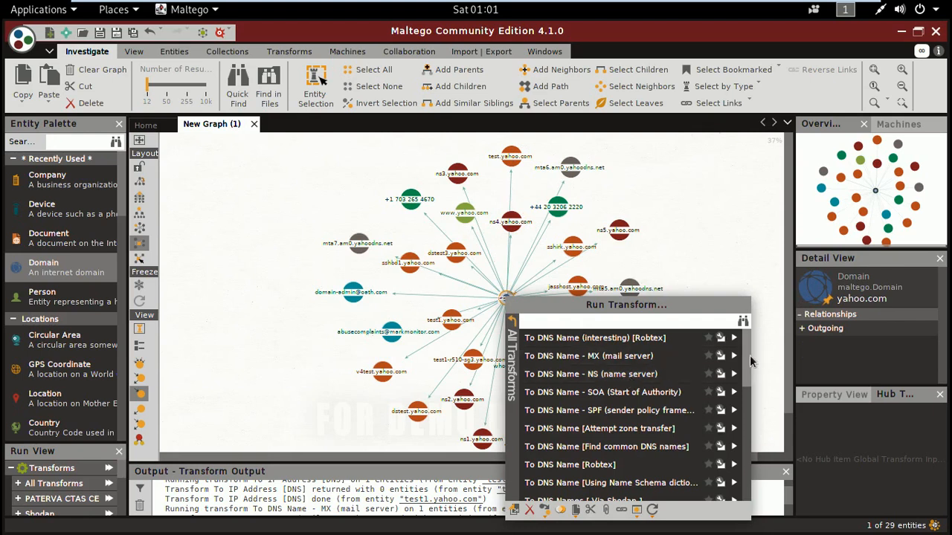
{"action": "scroll", "coordinate": [609, 383], "scroll_direction": "down", "scroll_amount": 5}
{"action": "scroll", "coordinate": [752, 458], "scroll_direction": "down", "scroll_amount": 5}
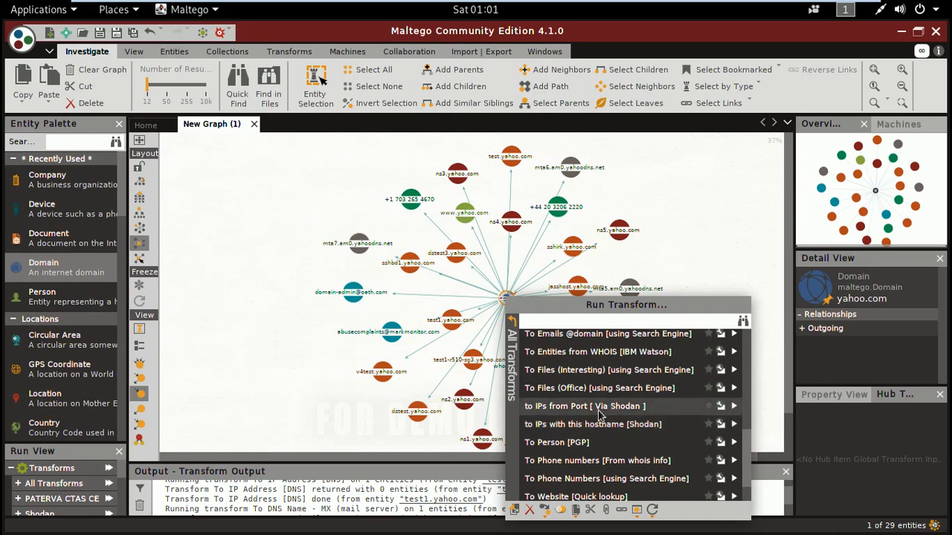
{"action": "scroll", "coordinate": [600, 415], "scroll_direction": "up", "scroll_amount": 2}
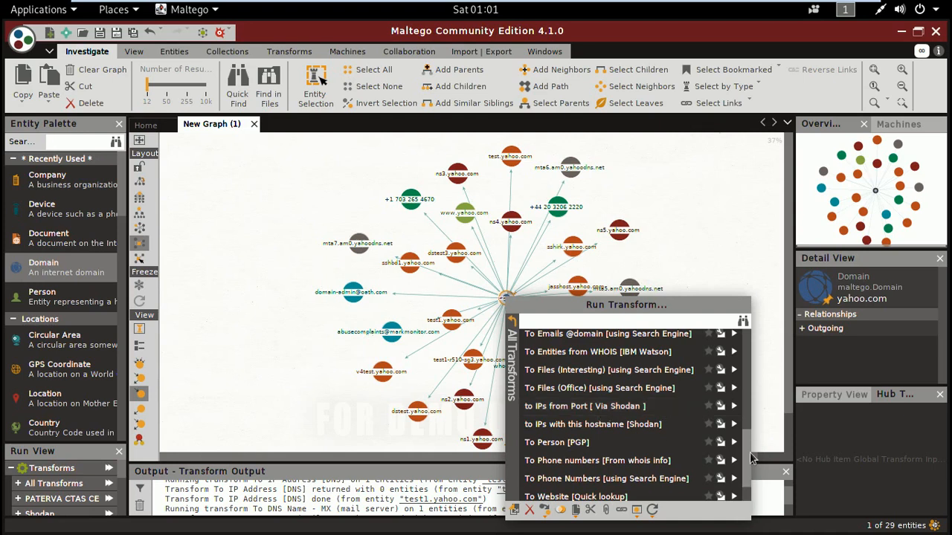
{"action": "left_click_drag", "start_coordinate": [750, 424], "coordinate": [750, 344]}
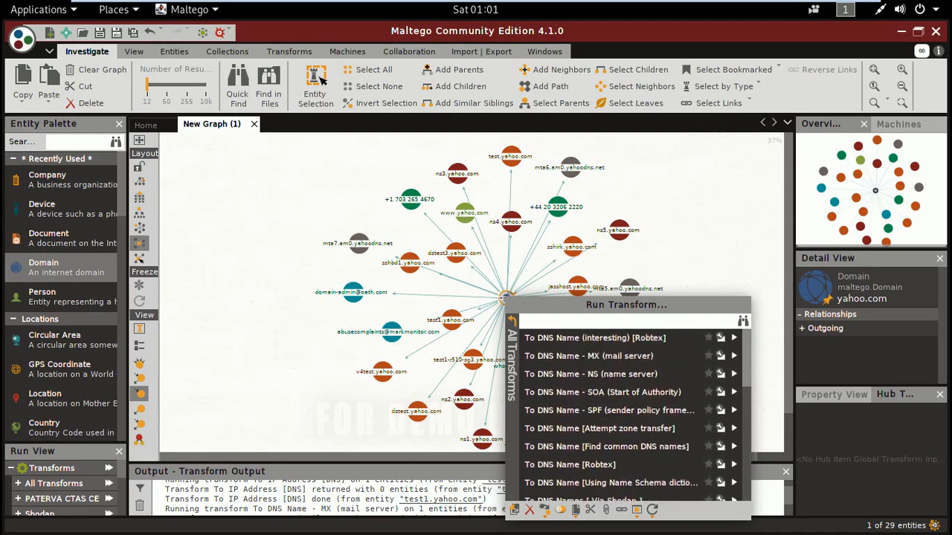
{"action": "left_click", "coordinate": [691, 241]}
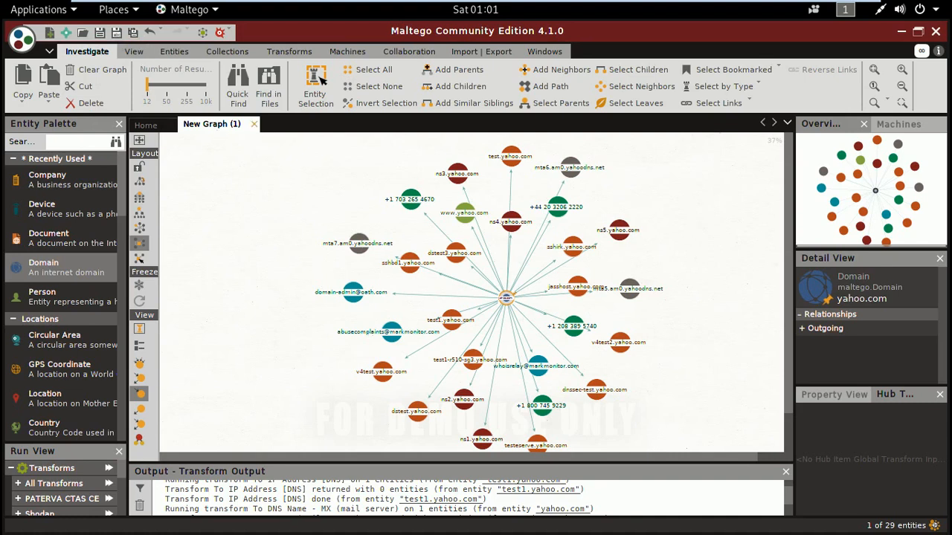
- Close the yahoo.com graph without saving it and create a new blank graph
{"action": "left_click", "coordinate": [254, 125]}
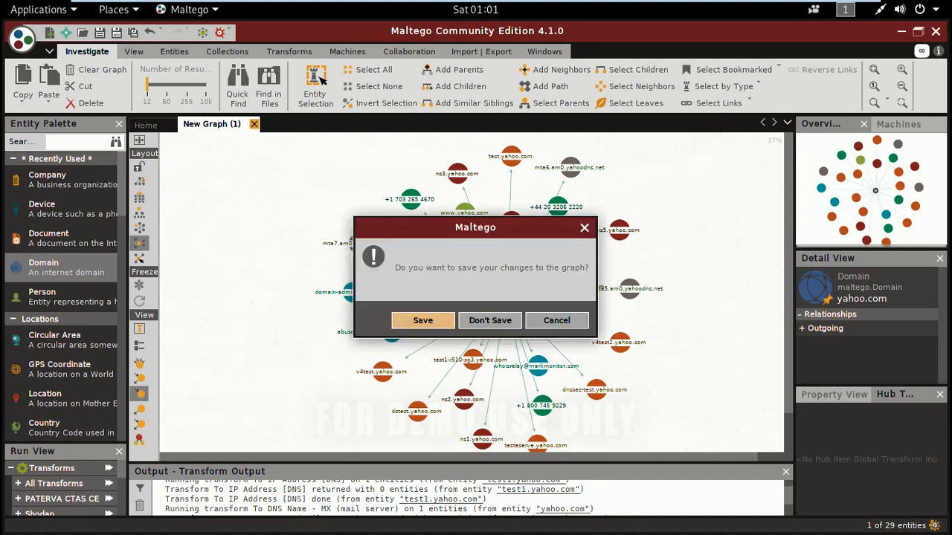
{"action": "left_click", "coordinate": [496, 321]}
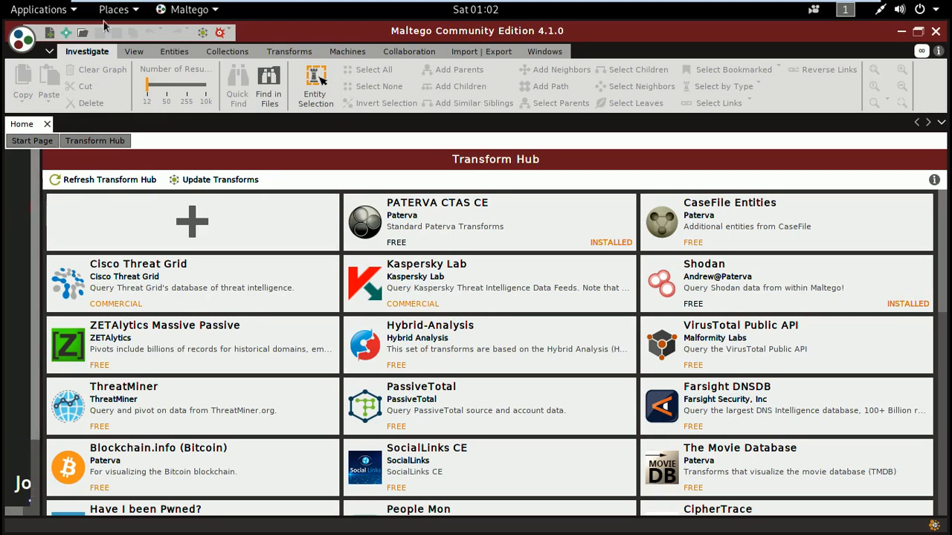
{"action": "left_click", "coordinate": [50, 33]}
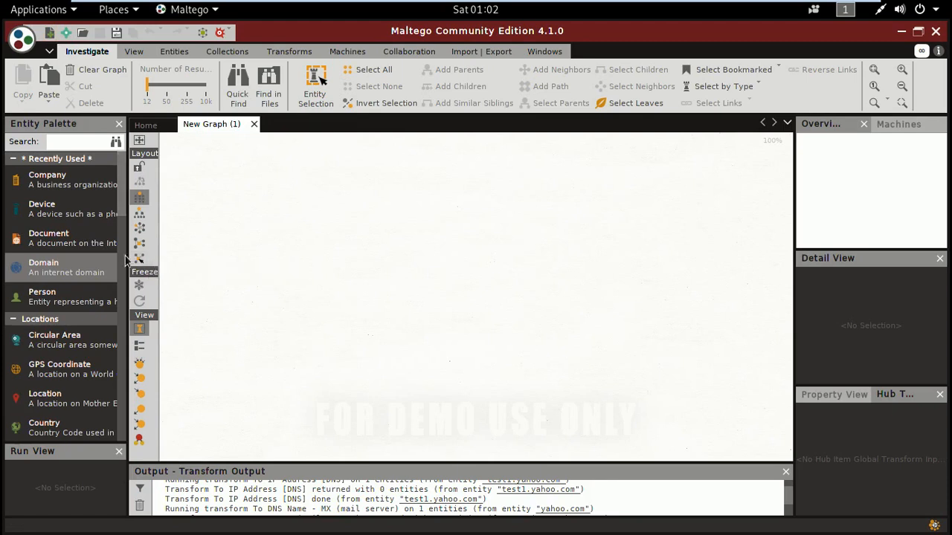
- Add a Person entity from the Personal category to the new graph
{"action": "scroll", "coordinate": [125, 256], "scroll_direction": "down", "scroll_amount": 5}
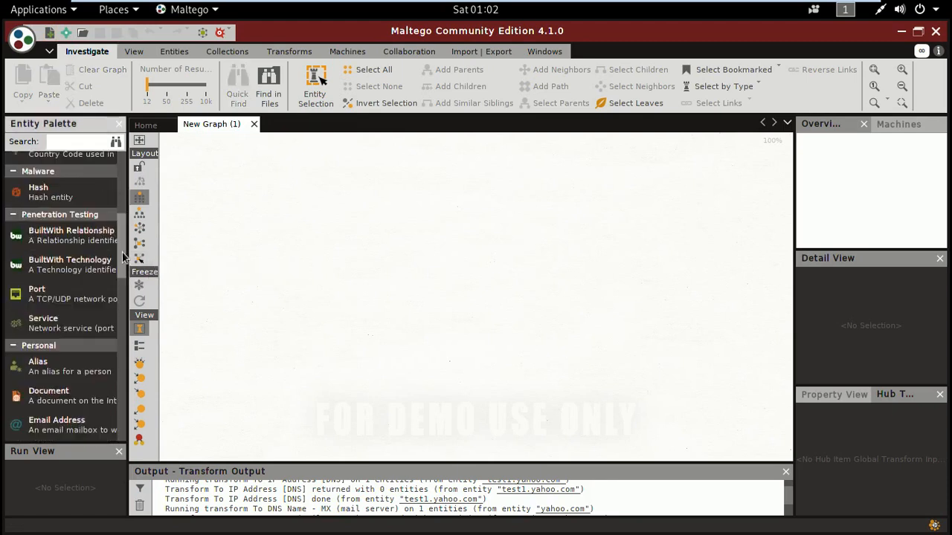
{"action": "mouse_move", "coordinate": [123, 257]}
{"action": "left_mouse_down"}
{"action": "mouse_move", "coordinate": [125, 244]}
{"action": "mouse_move", "coordinate": [123, 270]}
{"action": "left_mouse_up"}
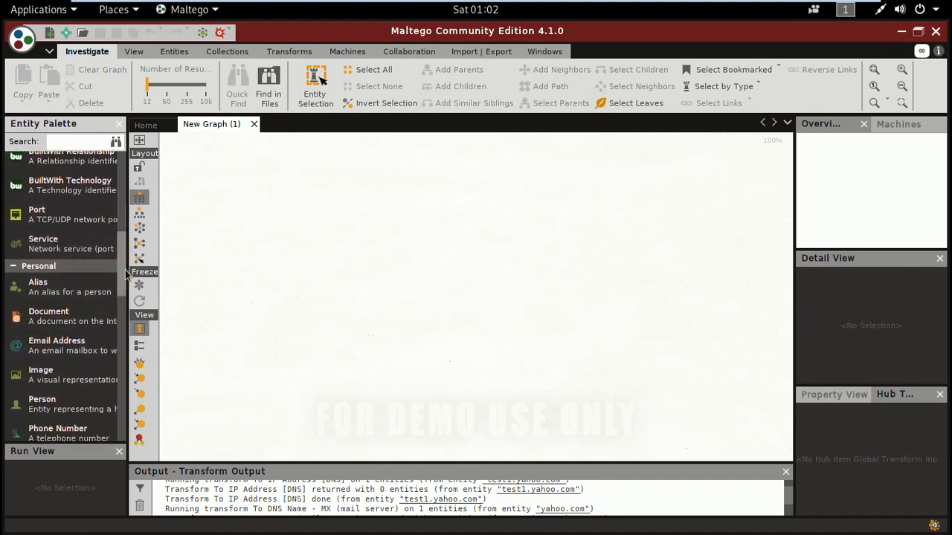
{"action": "scroll", "coordinate": [75, 312], "scroll_direction": "down", "scroll_amount": 3}
{"action": "left_click_drag", "start_coordinate": [84, 349], "coordinate": [413, 225]}
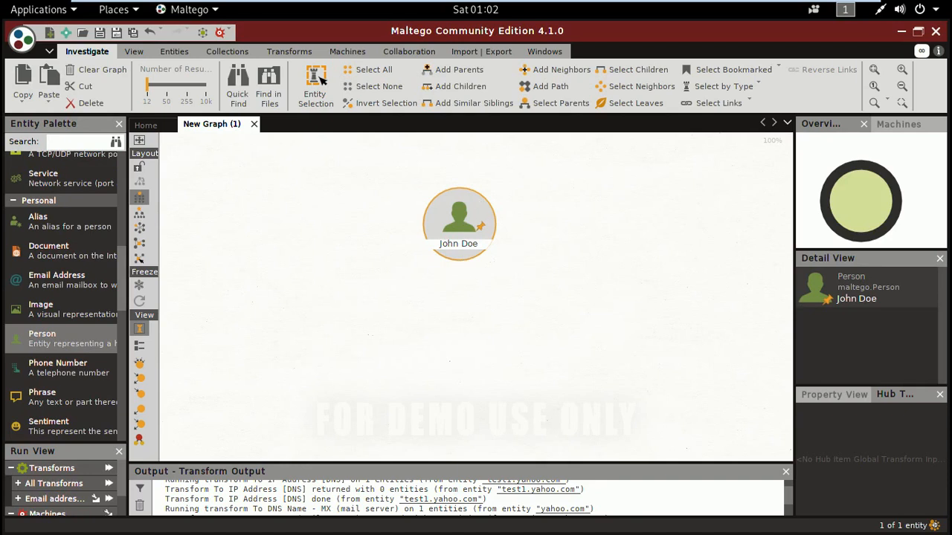
- Review the Person entity's full name, first names and surname fields in its details, and leave without changing them
{"action": "double_click", "coordinate": [872, 305]}
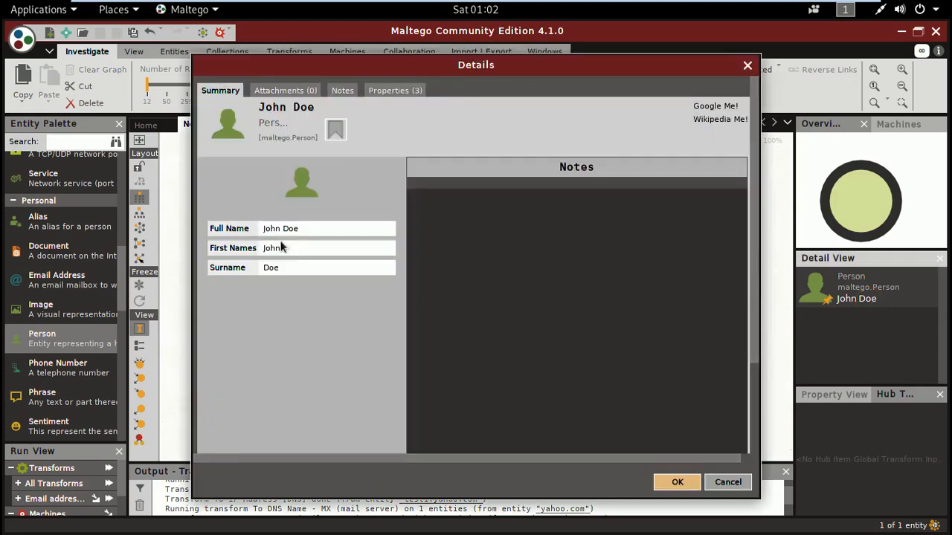
{"action": "left_click", "coordinate": [301, 253]}
{"action": "left_click", "coordinate": [301, 275]}
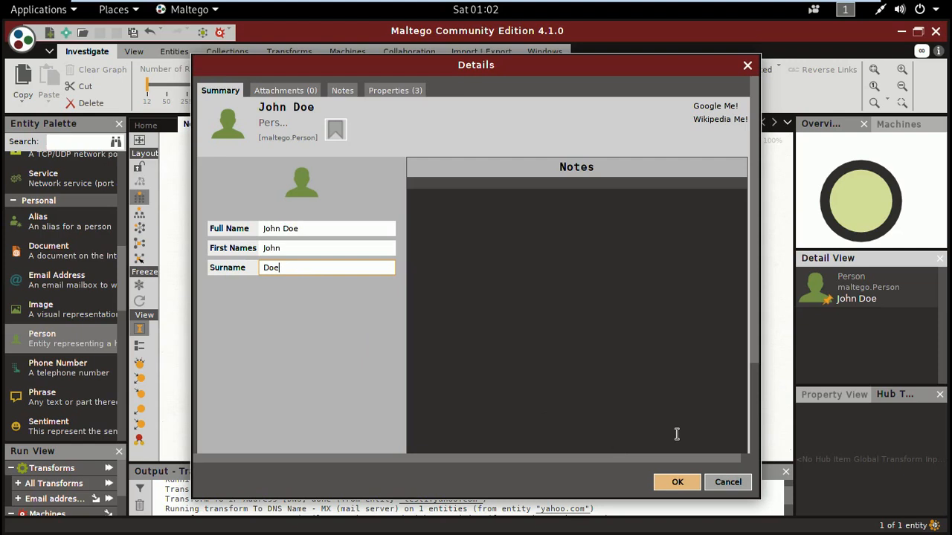
{"action": "left_click", "coordinate": [717, 488]}
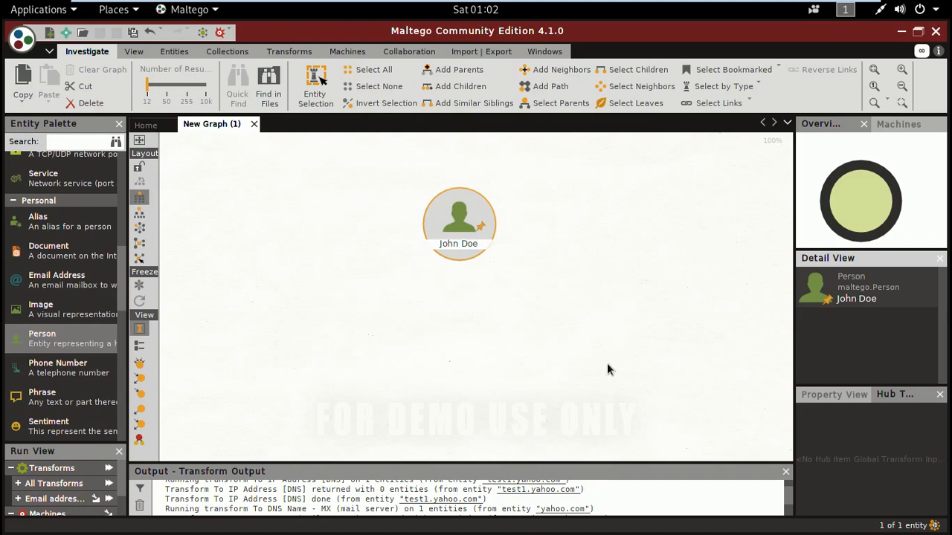
- Run all transforms on the Person entity, declining the Twitter sign-in
{"action": "mouse_move", "coordinate": [470, 229]}
{"action": "left_click", "coordinate": [471, 230]}
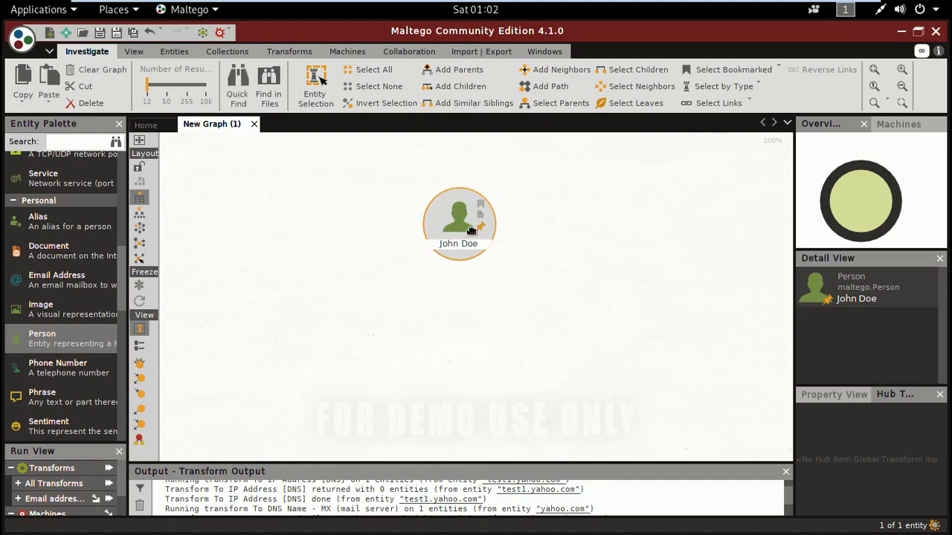
{"action": "right_click", "coordinate": [471, 231]}
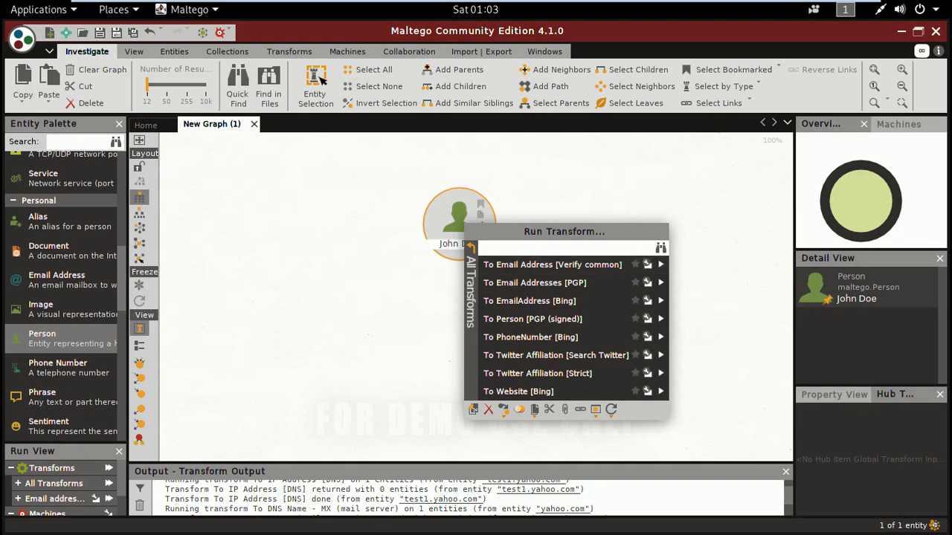
{"action": "left_click", "coordinate": [473, 254]}
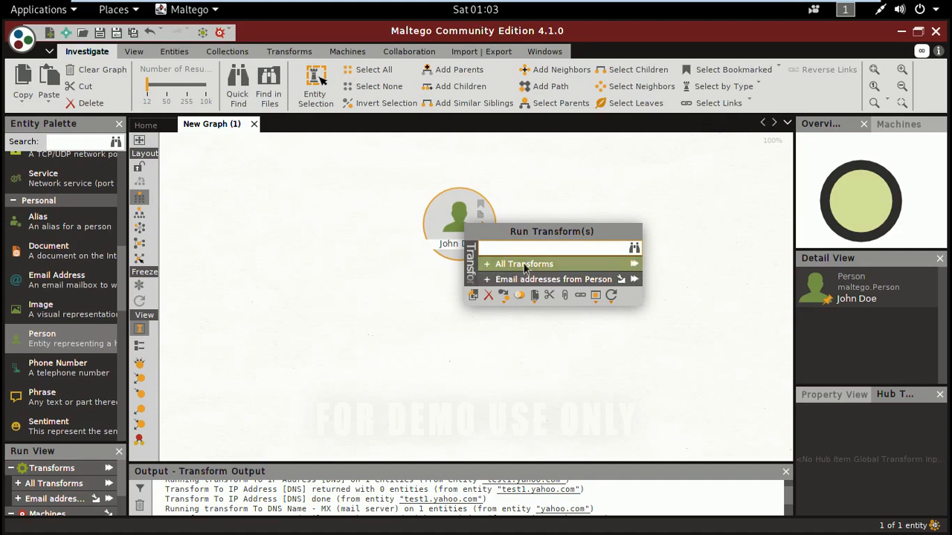
{"action": "left_click", "coordinate": [638, 265]}
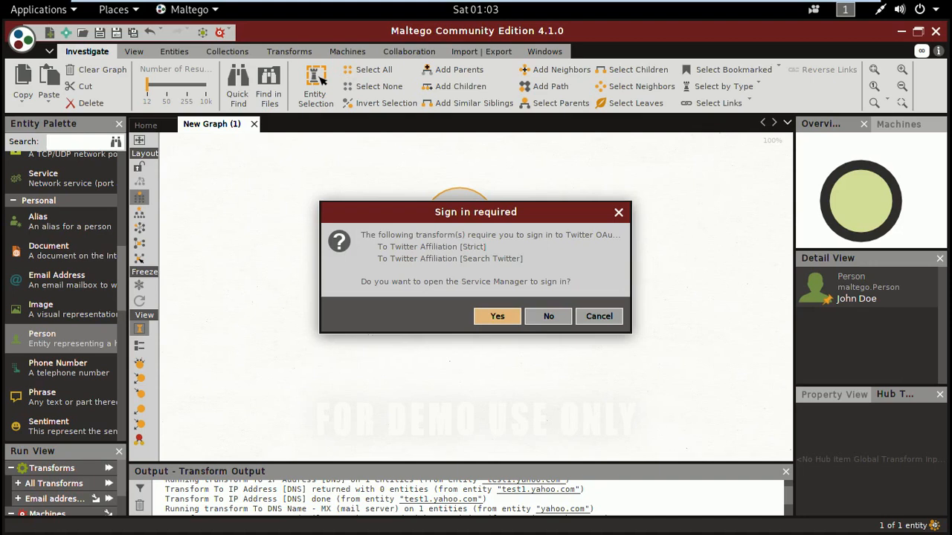
{"action": "left_click", "coordinate": [548, 317]}
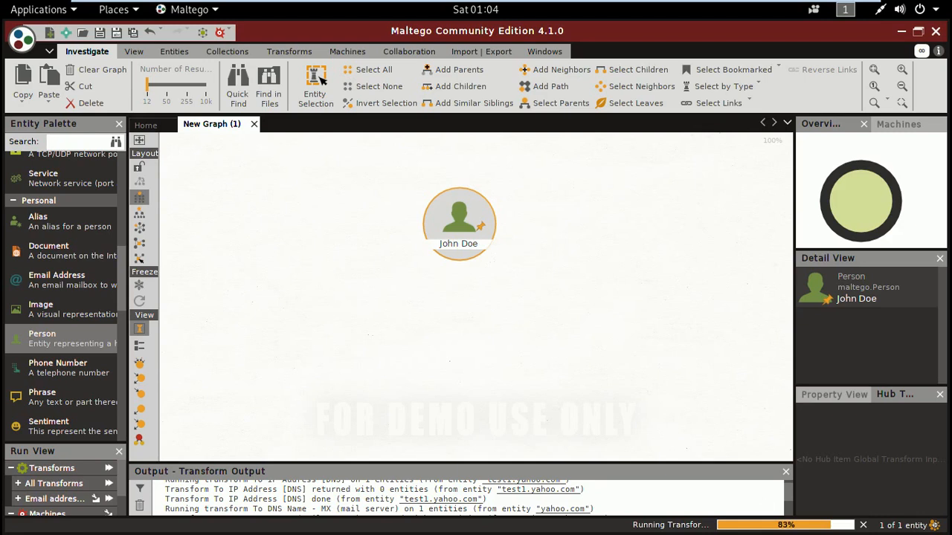
- Enlarge the Transform Output area and examine its latest messages for the Person entity's transforms
{"action": "left_click", "coordinate": [729, 412]}
{"action": "left_click_drag", "start_coordinate": [710, 465], "coordinate": [709, 402]}
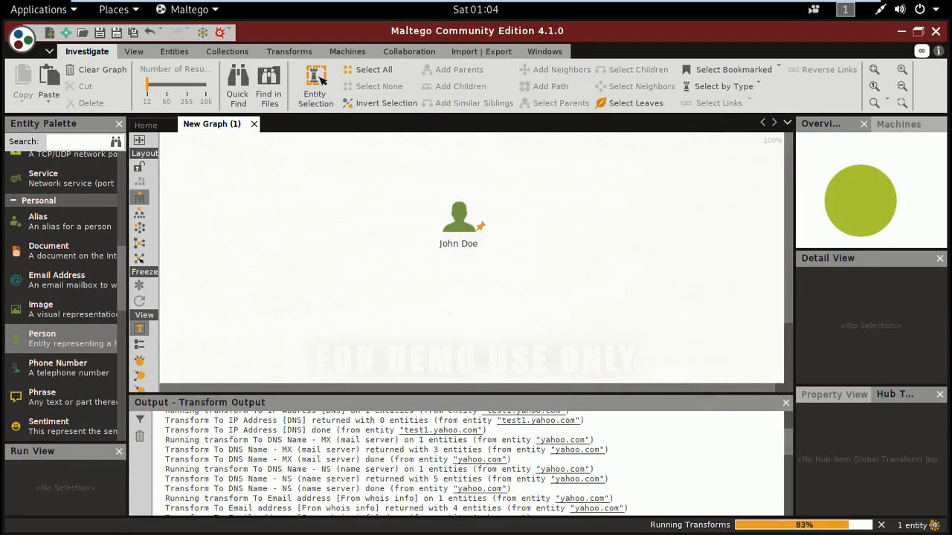
{"action": "left_click_drag", "start_coordinate": [790, 441], "coordinate": [794, 506]}
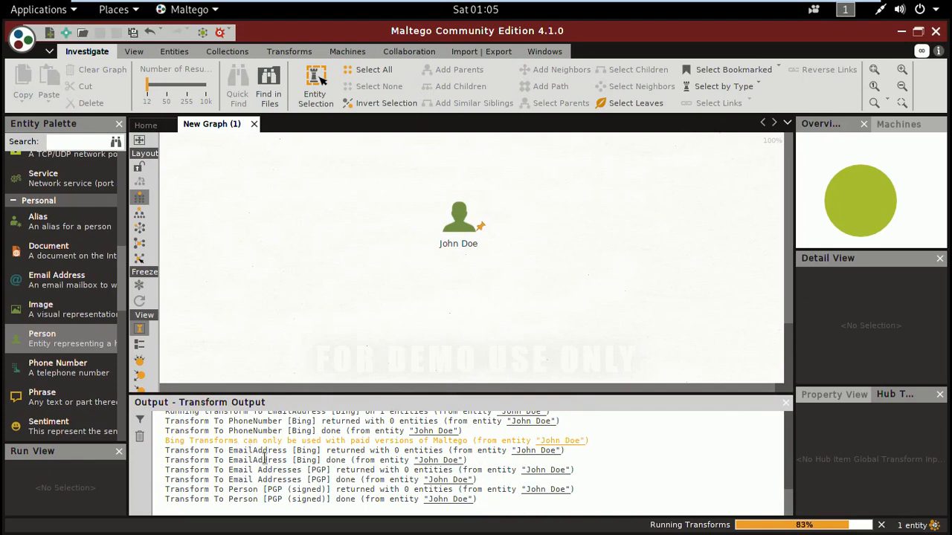
- Examine the Bing and PGP email address transform messages in the Transform Output, dismissing the transform error
{"action": "left_click_drag", "start_coordinate": [264, 458], "coordinate": [340, 458]}
{"action": "left_click", "coordinate": [363, 460]}
{"action": "left_click_drag", "start_coordinate": [346, 470], "coordinate": [371, 470]}
{"action": "left_click", "coordinate": [378, 481]}
{"action": "left_click", "coordinate": [429, 481]}
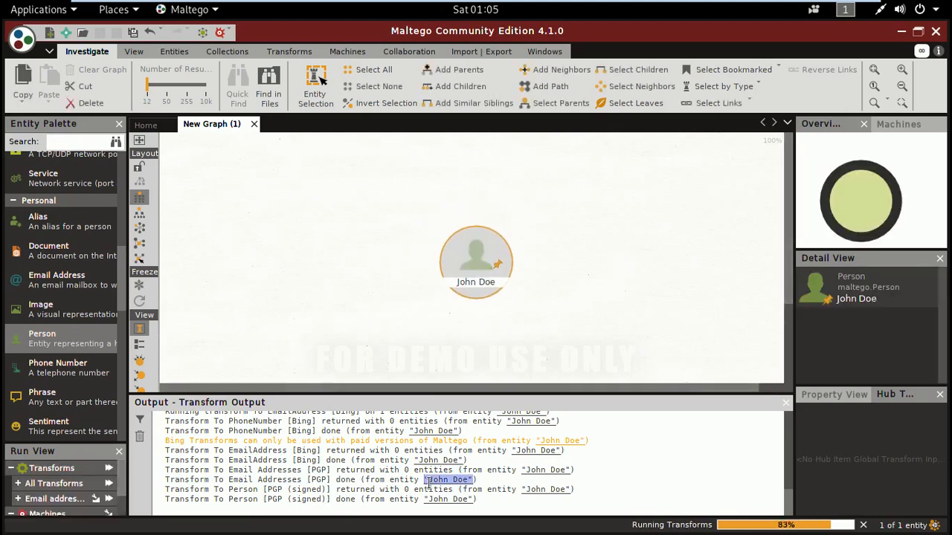
{"action": "left_click", "coordinate": [408, 482]}
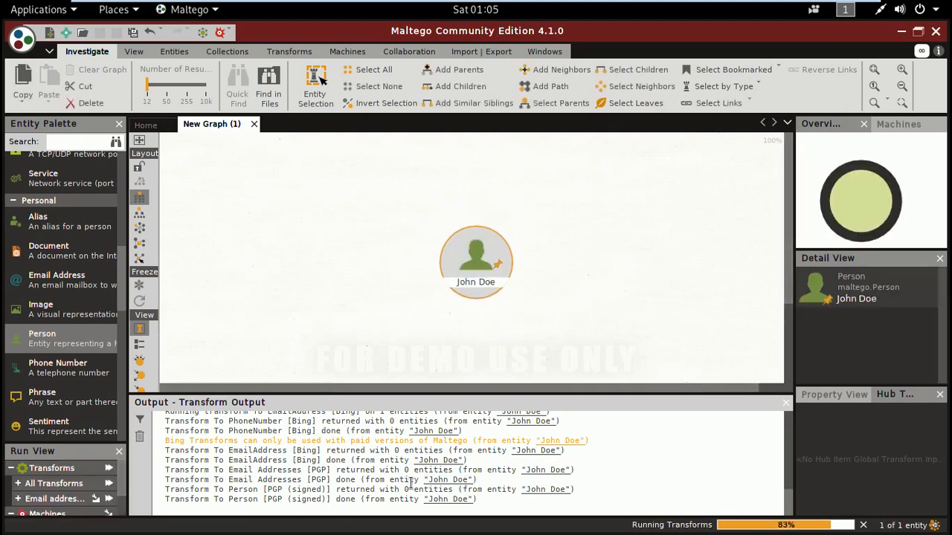
{"action": "left_click", "coordinate": [437, 480]}
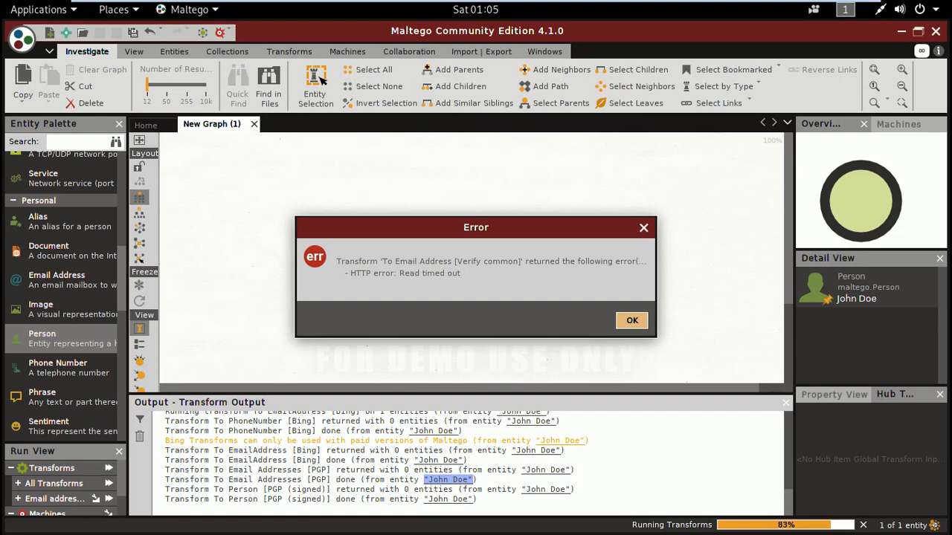
{"action": "left_click", "coordinate": [626, 333]}
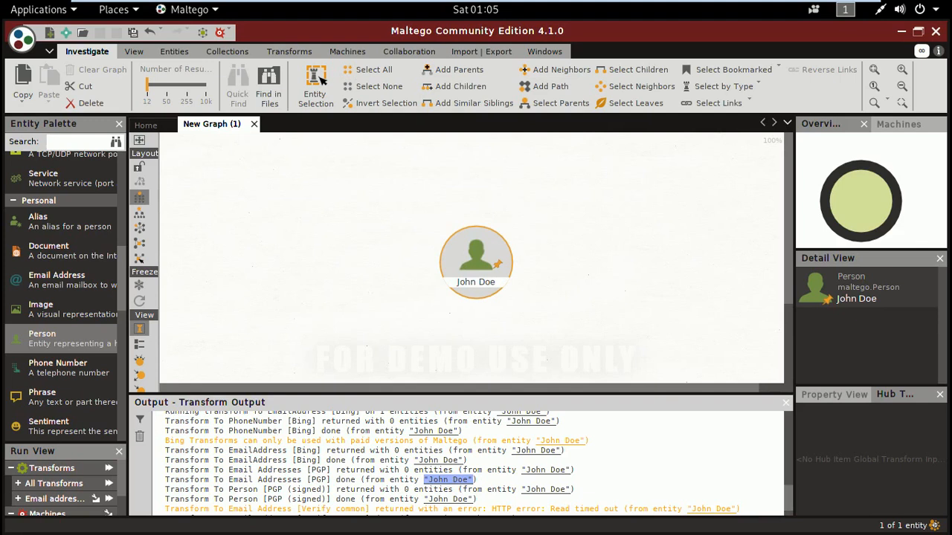
- Replace the Person entity's first names and surname in its details with the name of the person to investigate
{"action": "left_click", "coordinate": [488, 288]}
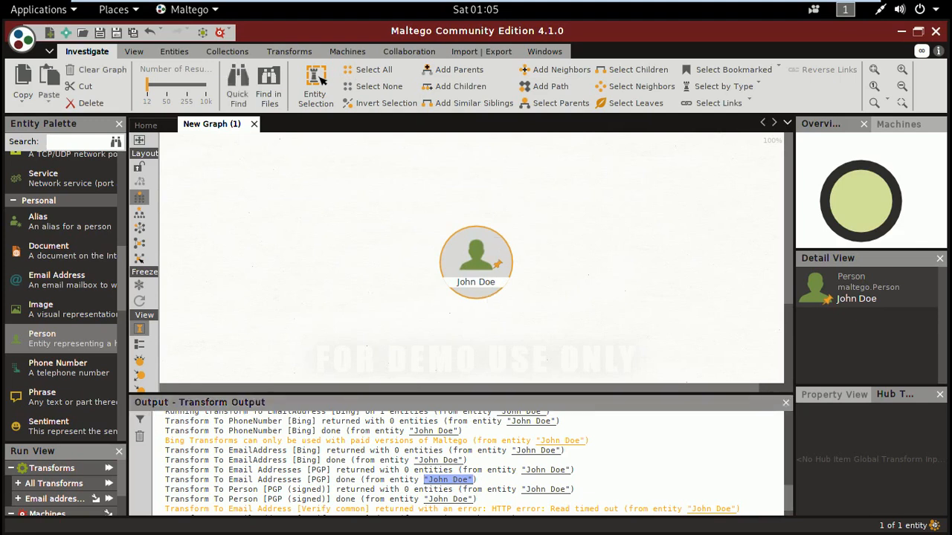
{"action": "double_click", "coordinate": [857, 302]}
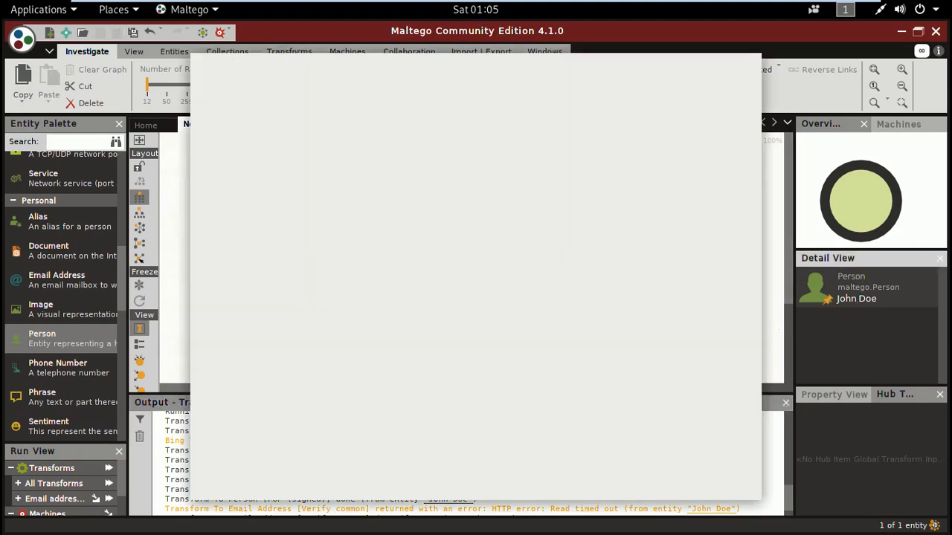
{"action": "left_click", "coordinate": [310, 245]}
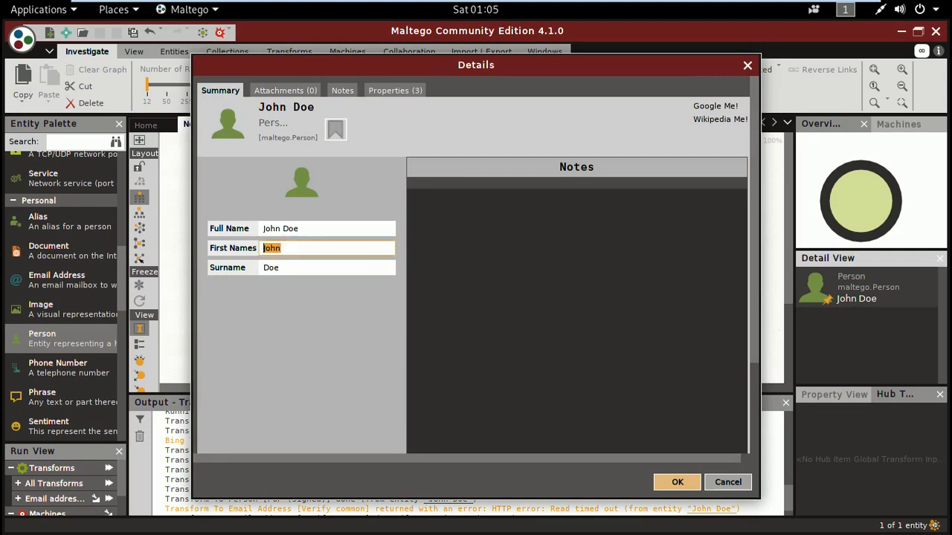
{"action": "key", "text": "BackSpace"}
{"action": "key", "text": "Tab"}
{"action": "key", "text": "BackSpace"}
{"action": "key", "text": "BackSpace"}
{"action": "key", "text": "BackSpace"}
{"action": "key", "text": "BackSpace"}
{"action": "type", "text": "Khan"}
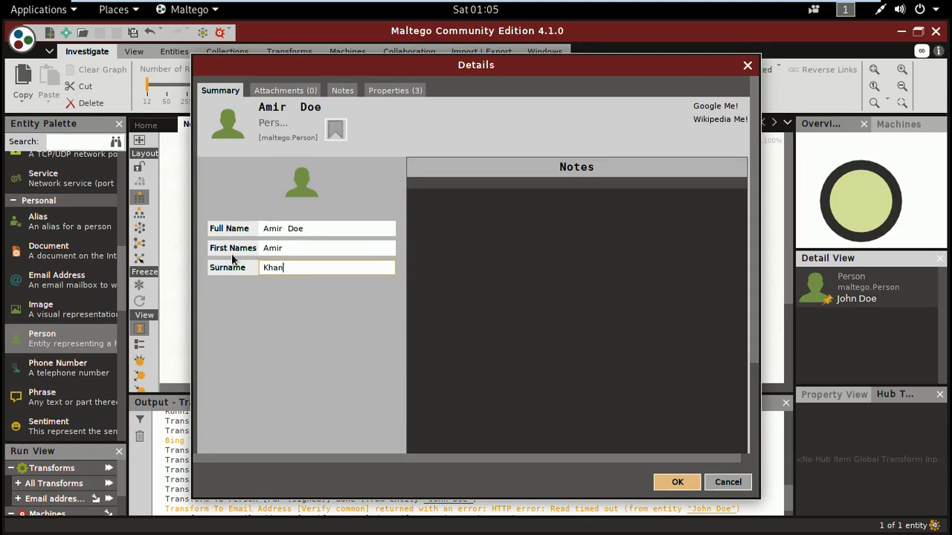
{"action": "left_click", "coordinate": [678, 485]}
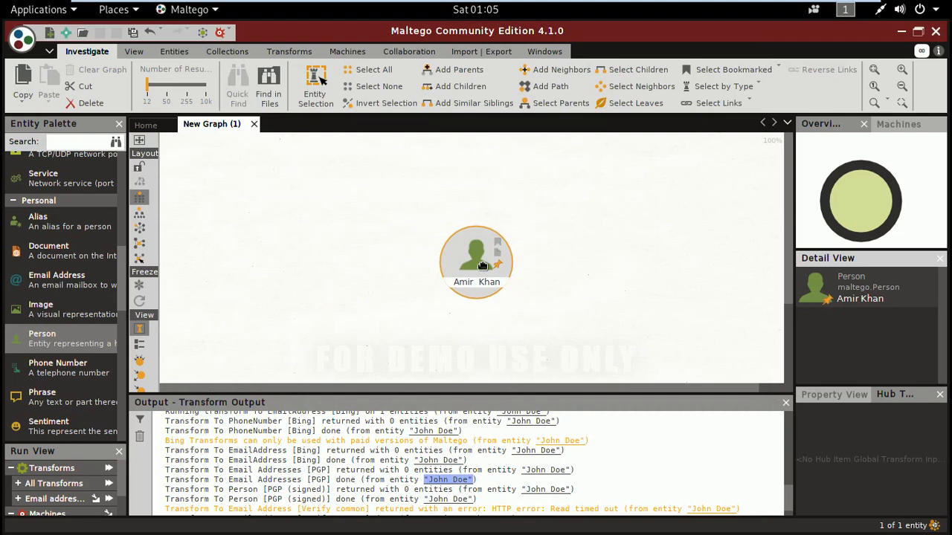
- Run all transforms on the renamed Person entity, declining the Twitter sign-in
{"action": "right_click", "coordinate": [482, 266]}
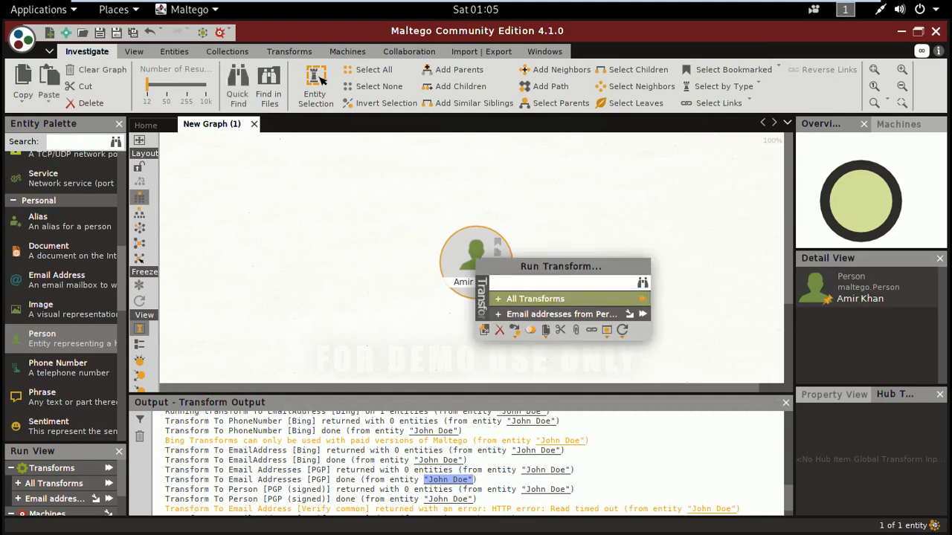
{"action": "left_click", "coordinate": [643, 299]}
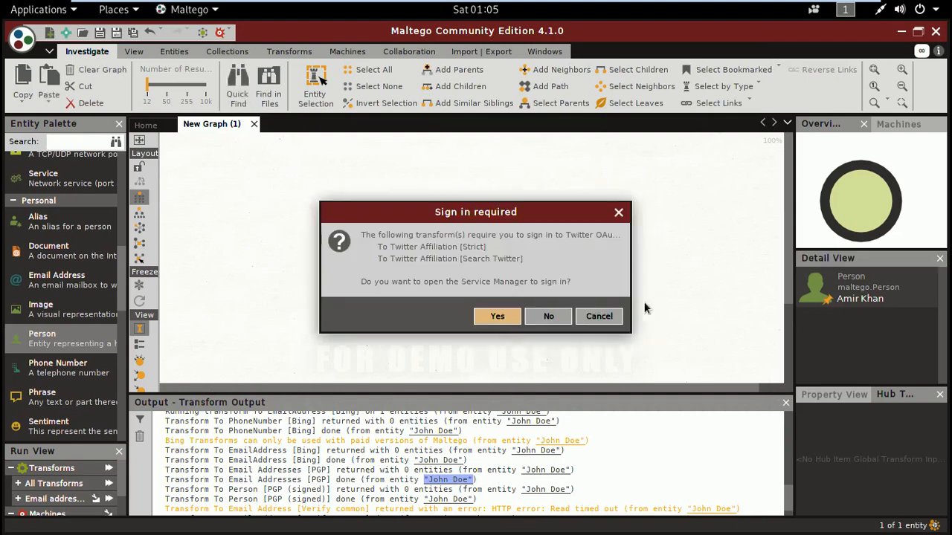
{"action": "left_click", "coordinate": [550, 318]}
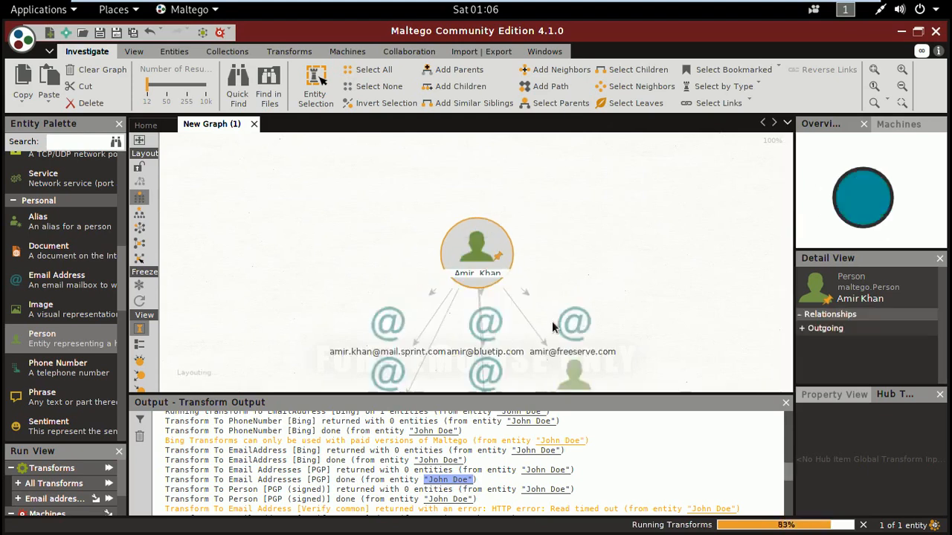
- Inspect the email address and Person entities returned beneath the main Person entity in the graph
{"action": "left_click_drag", "start_coordinate": [788, 197], "coordinate": [790, 303]}
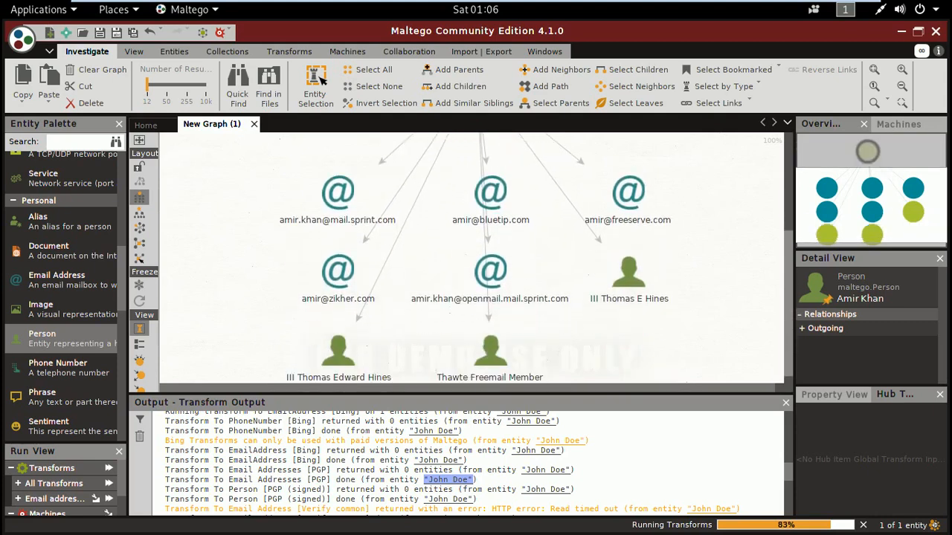
{"action": "left_click", "coordinate": [628, 195]}
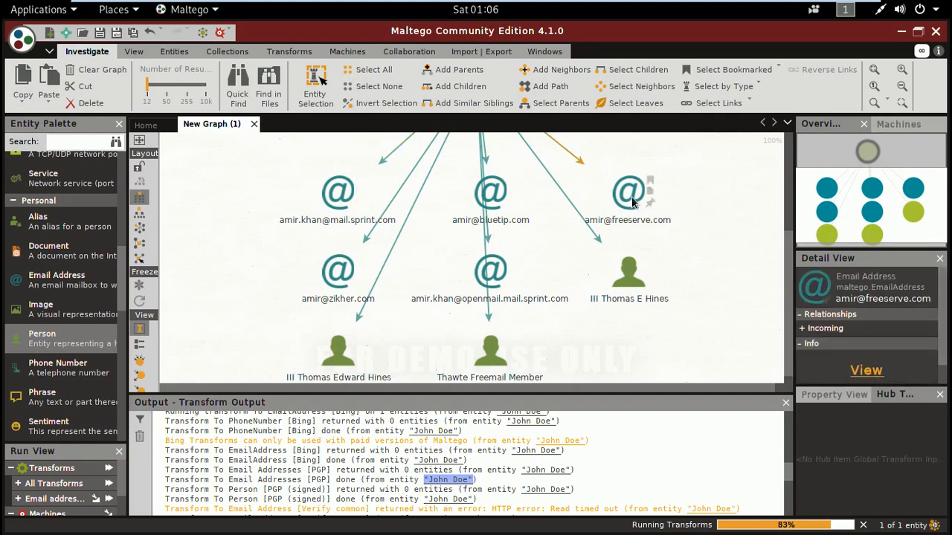
{"action": "mouse_move", "coordinate": [790, 282]}
{"action": "left_mouse_down"}
{"action": "mouse_move", "coordinate": [792, 218]}
{"action": "mouse_move", "coordinate": [792, 289]}
{"action": "left_mouse_up"}
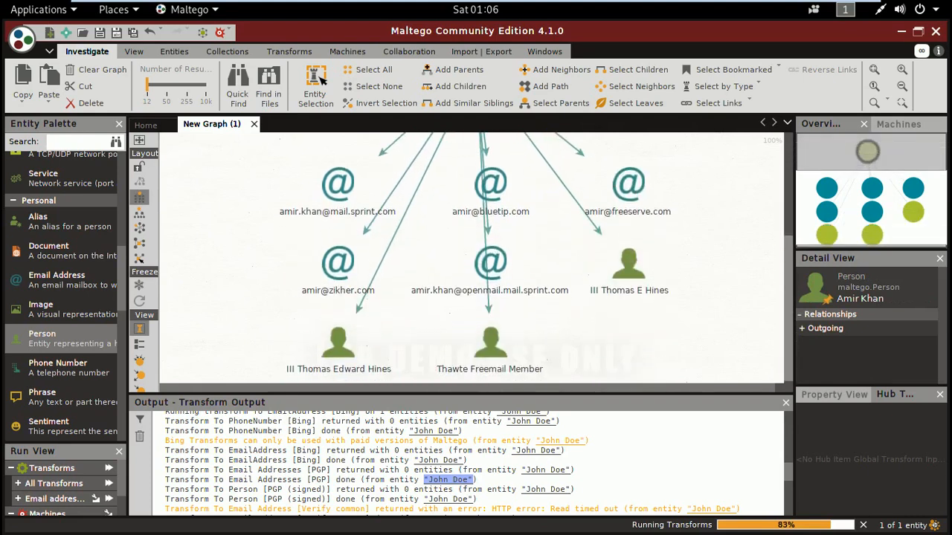
{"action": "left_click", "coordinate": [630, 264]}
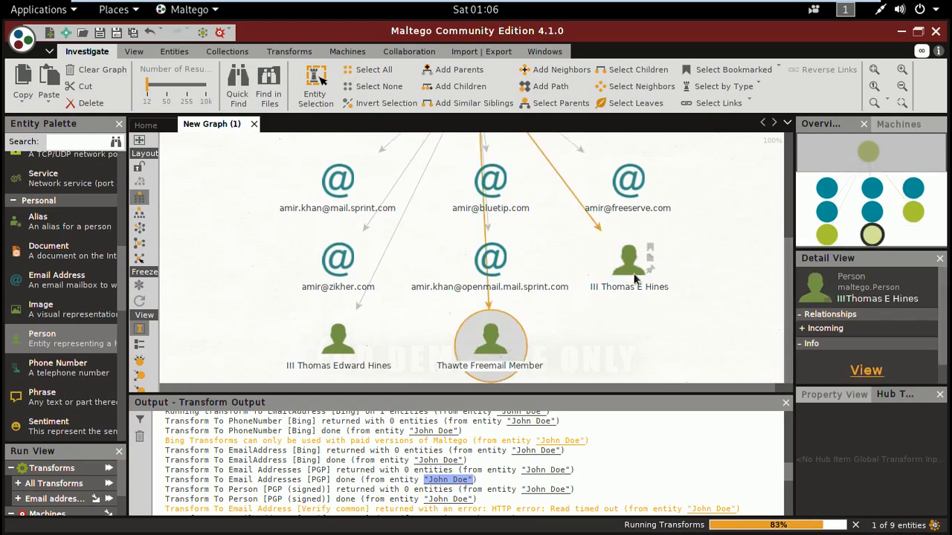
{"action": "left_click", "coordinate": [491, 344]}
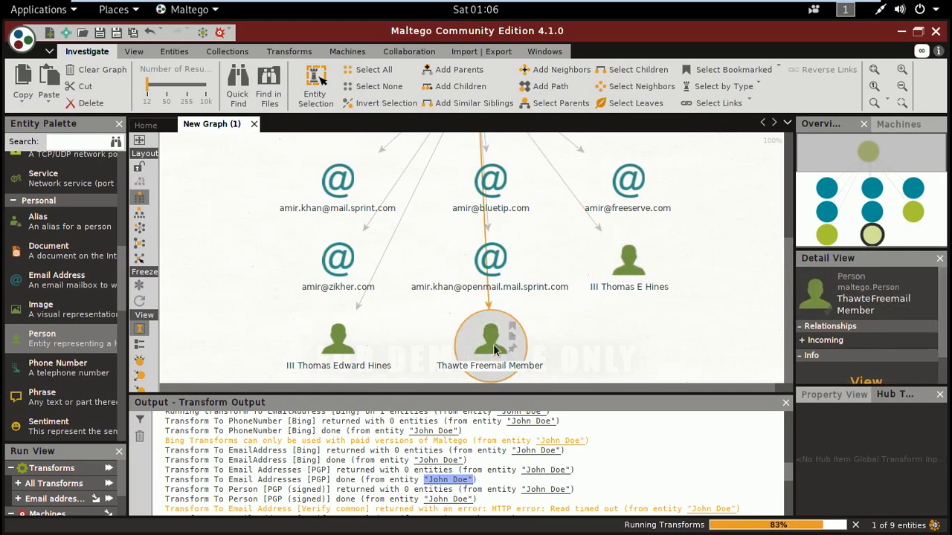
{"action": "left_click", "coordinate": [341, 353]}
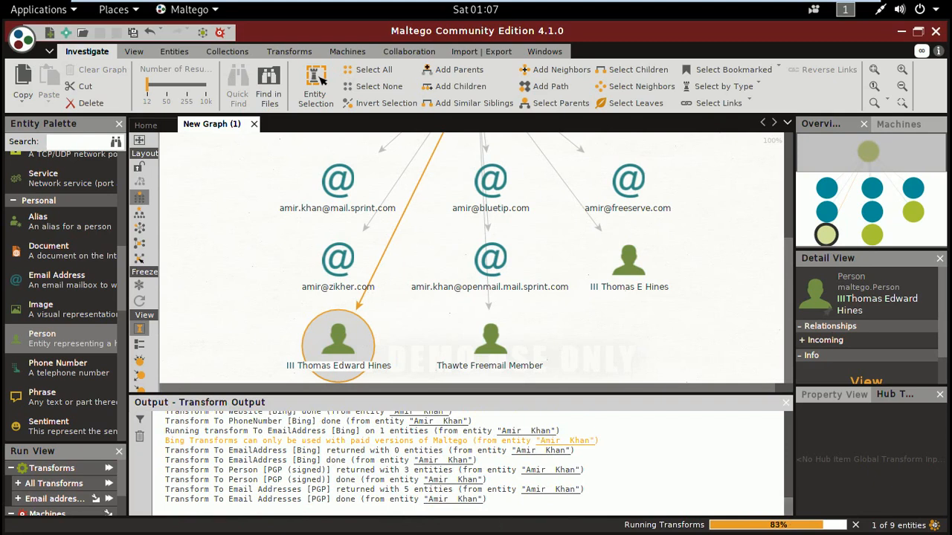
- Examine the Transform Output messages for the To Person [PGP (signed)] and To Email Addresses [PGP] transforms
{"action": "left_click_drag", "start_coordinate": [401, 499], "coordinate": [487, 499]}
{"action": "left_click", "coordinate": [487, 499]}
{"action": "left_click_drag", "start_coordinate": [390, 471], "coordinate": [430, 472]}
{"action": "left_click", "coordinate": [430, 473]}
{"action": "left_click_drag", "start_coordinate": [390, 499], "coordinate": [433, 489]}
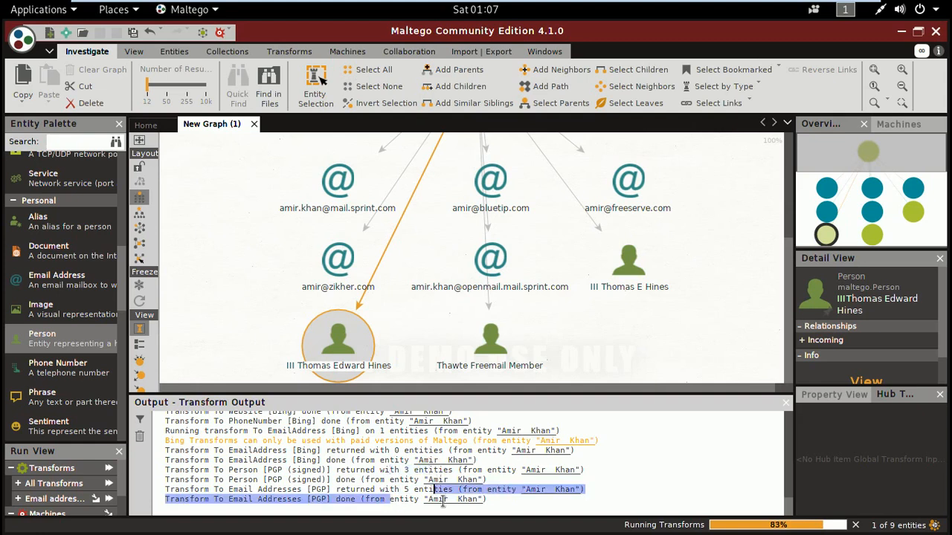
{"action": "left_click", "coordinate": [444, 499]}
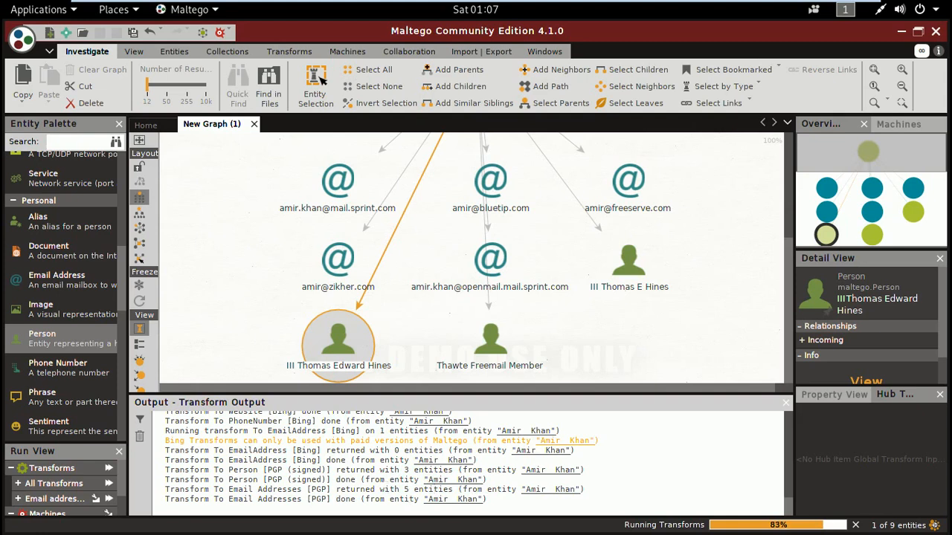
{"action": "left_click_drag", "start_coordinate": [354, 476], "coordinate": [423, 478]}
{"action": "left_click", "coordinate": [423, 478]}
{"action": "left_click_drag", "start_coordinate": [224, 480], "coordinate": [257, 479]}
{"action": "left_click", "coordinate": [257, 480]}
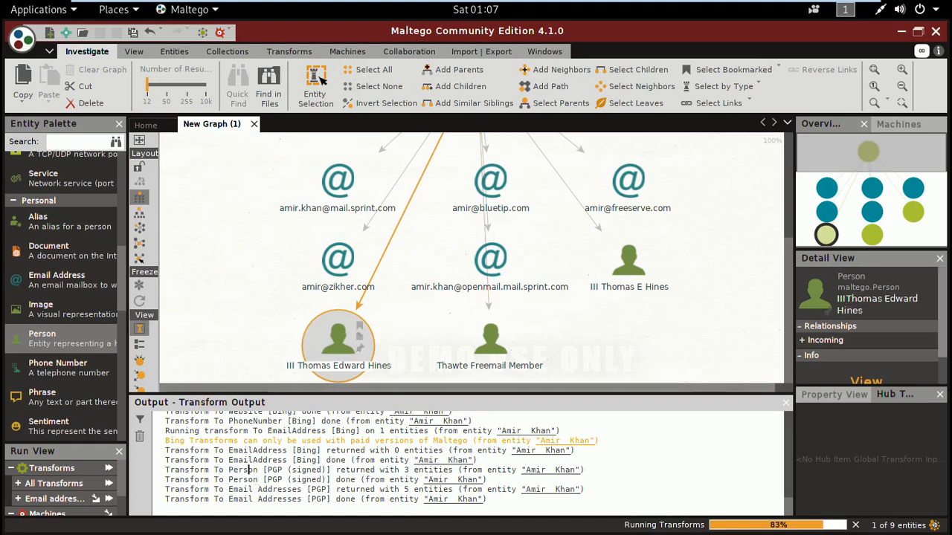
- Run the To Email Address [Verify common] transform on the returned Person entity below the freeserve.com email address, dismissing the error
{"action": "left_click", "coordinate": [498, 338]}
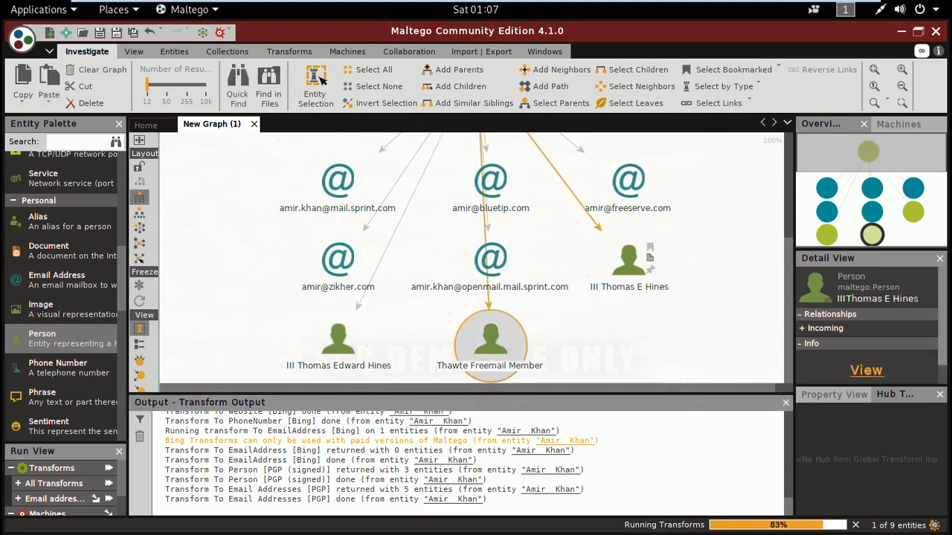
{"action": "left_click", "coordinate": [630, 275]}
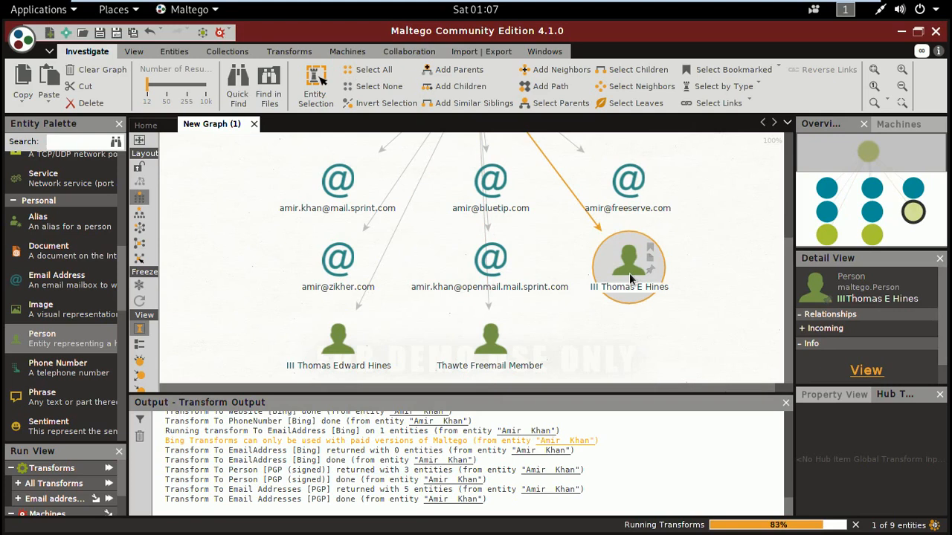
{"action": "right_click", "coordinate": [630, 278]}
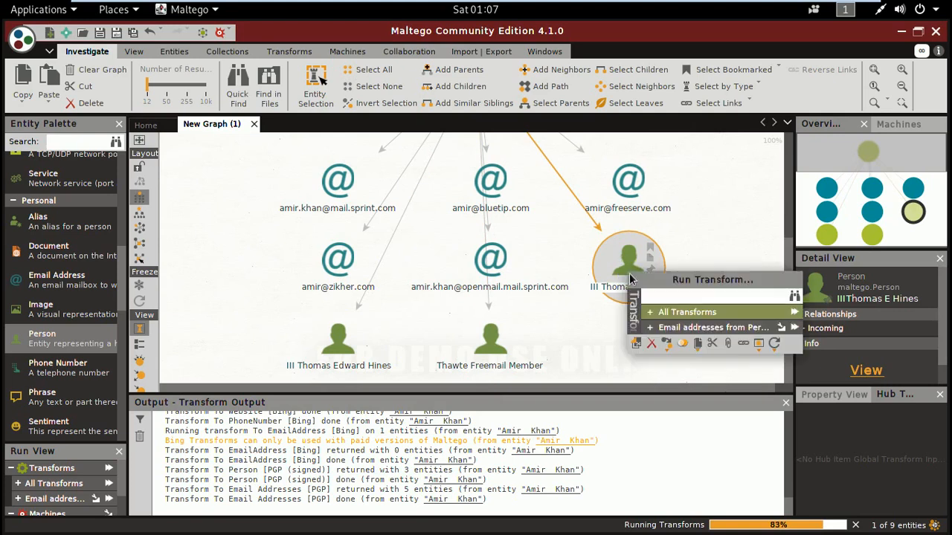
{"action": "left_click", "coordinate": [655, 314]}
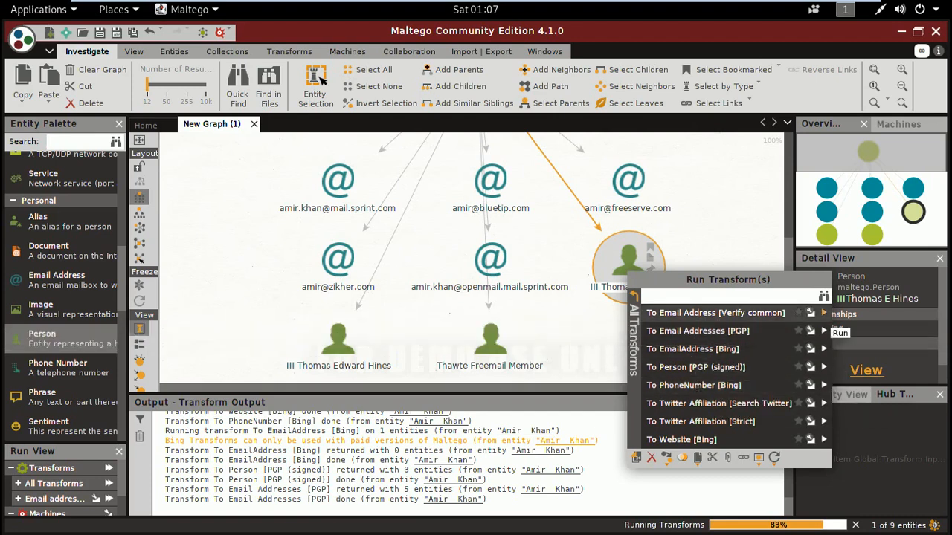
{"action": "left_click", "coordinate": [823, 313]}
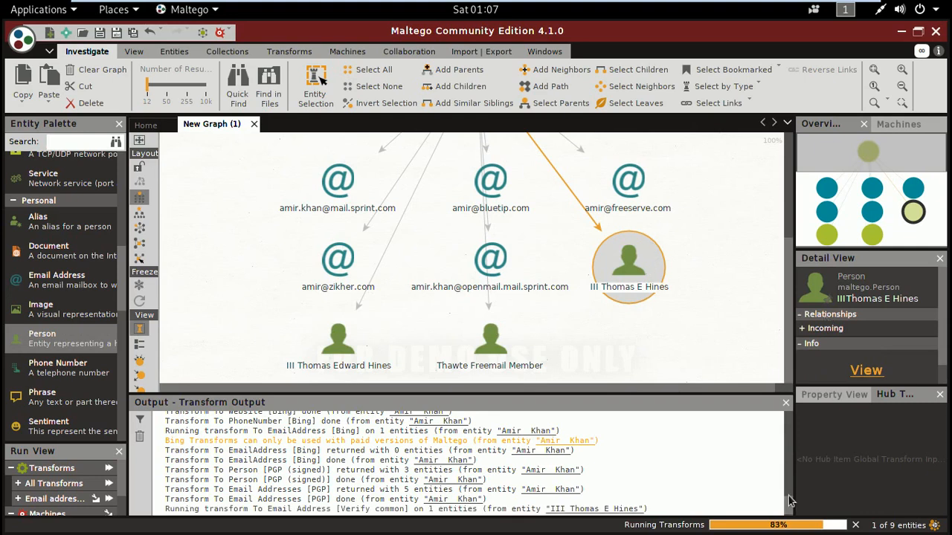
{"action": "left_click_drag", "start_coordinate": [790, 505], "coordinate": [790, 514]}
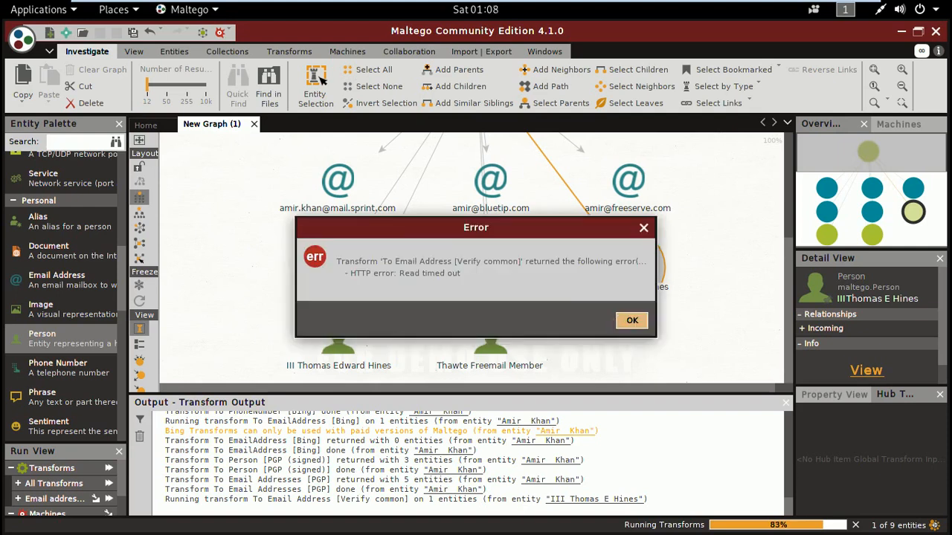
{"action": "left_click", "coordinate": [632, 320]}
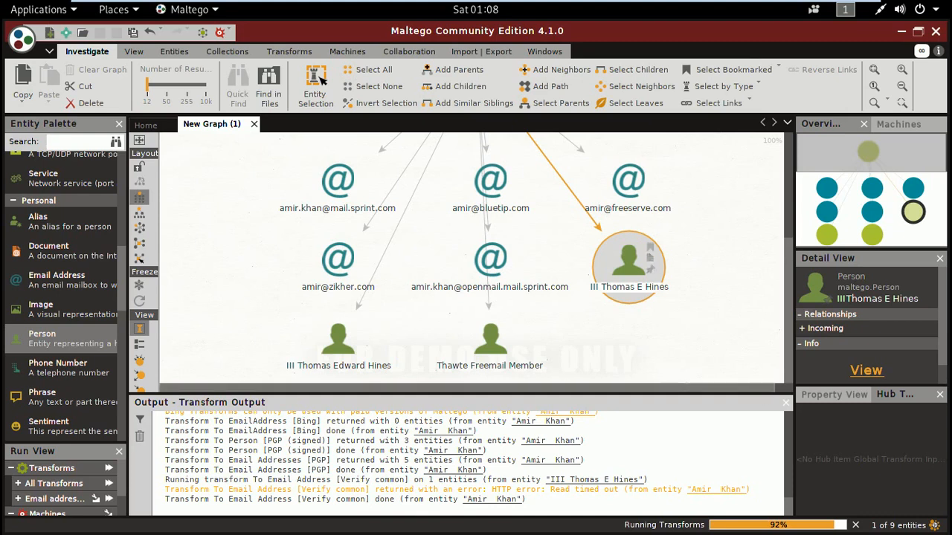
- Review all transforms available for the freeserve.com email address entity, and close the list without running any
{"action": "left_click_drag", "start_coordinate": [788, 277], "coordinate": [788, 221]}
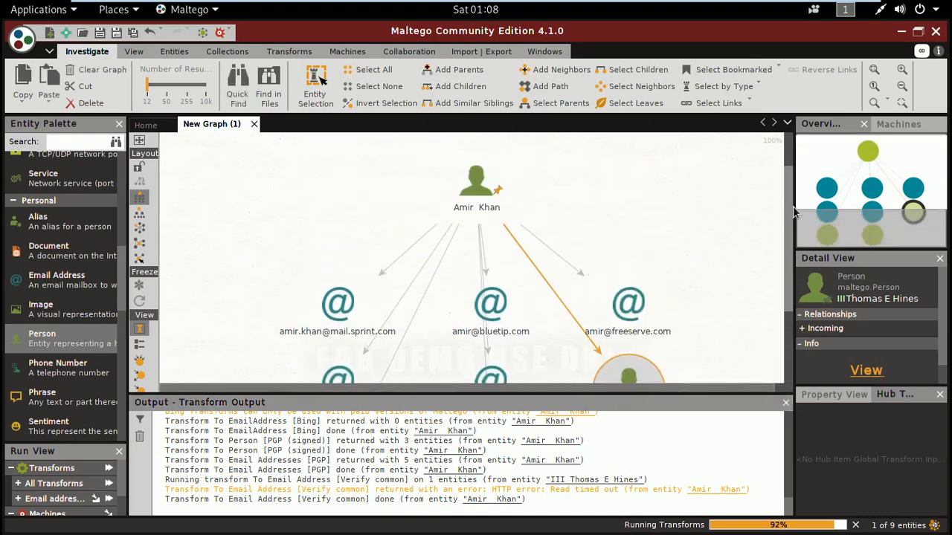
{"action": "left_click", "coordinate": [622, 298]}
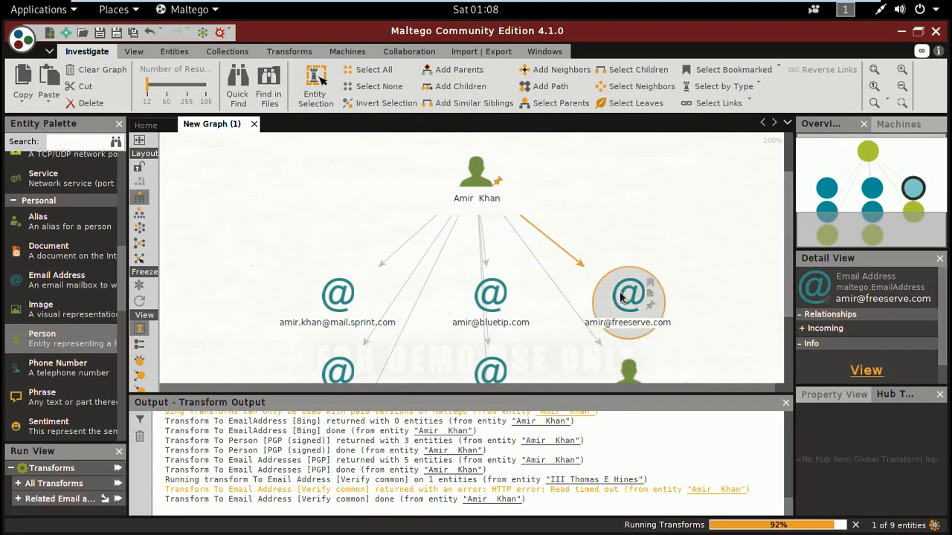
{"action": "right_click", "coordinate": [620, 298]}
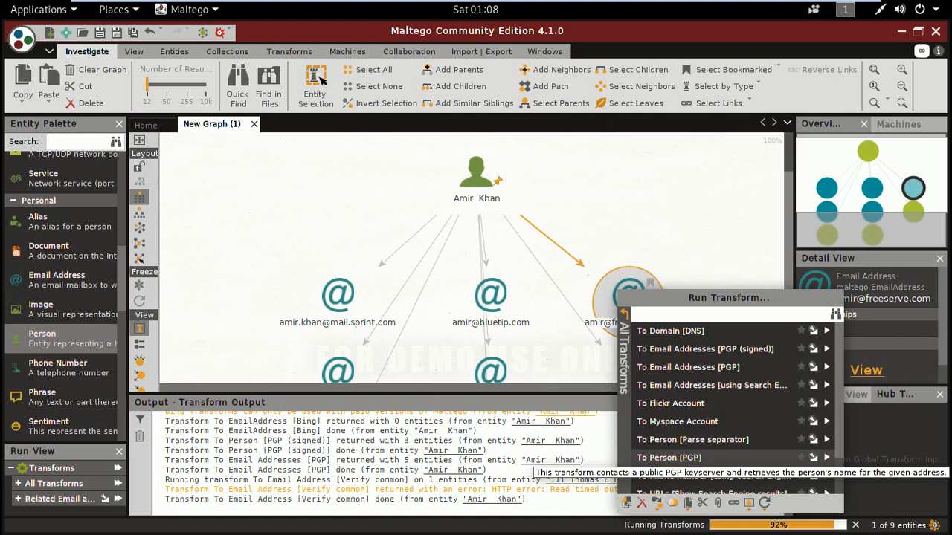
{"action": "scroll", "coordinate": [844, 464], "scroll_direction": "down", "scroll_amount": 2}
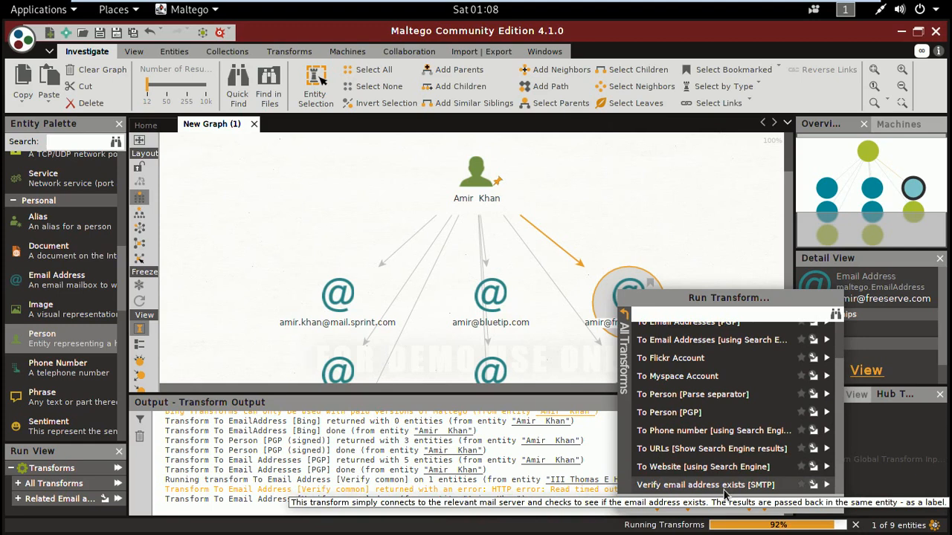
{"action": "left_click", "coordinate": [736, 238]}
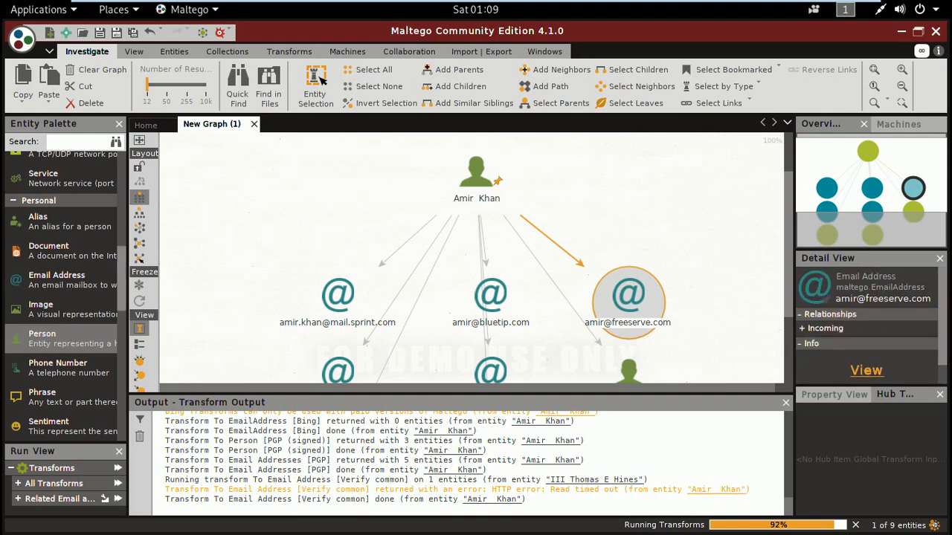
- Browse the entity types in the Entity Palette from Personal through Social Network and back up to Recently Used, dismissing the transform error
{"action": "scroll", "coordinate": [125, 275], "scroll_direction": "down", "scroll_amount": 5}
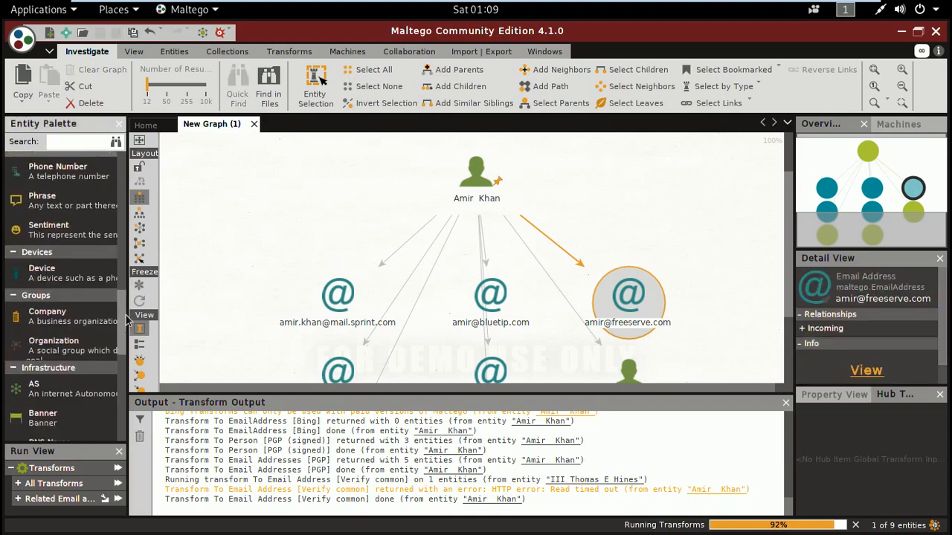
{"action": "scroll", "coordinate": [125, 357], "scroll_direction": "down", "scroll_amount": 8}
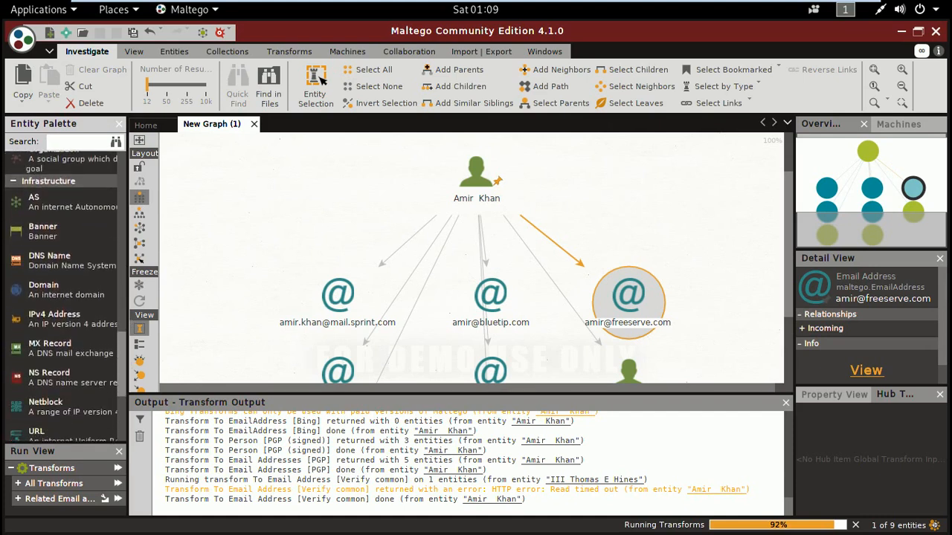
{"action": "scroll", "coordinate": [125, 383], "scroll_direction": "down", "scroll_amount": 3}
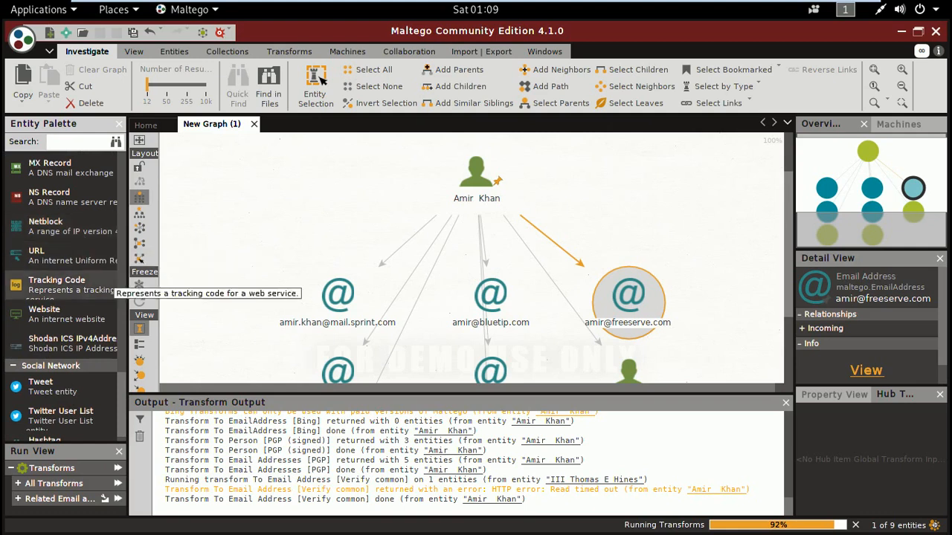
{"action": "left_click", "coordinate": [123, 405]}
{"action": "left_click_drag", "start_coordinate": [121, 403], "coordinate": [123, 412]}
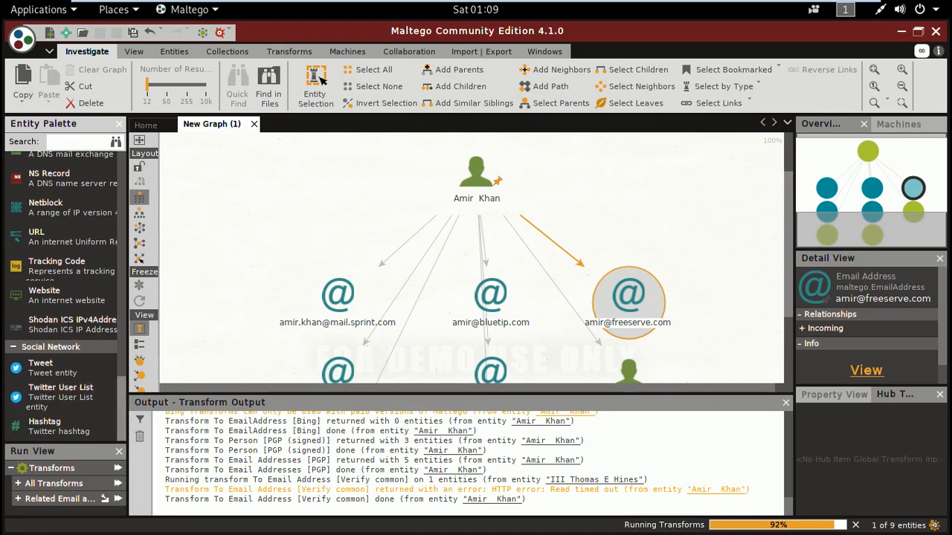
{"action": "left_click_drag", "start_coordinate": [122, 417], "coordinate": [124, 397]}
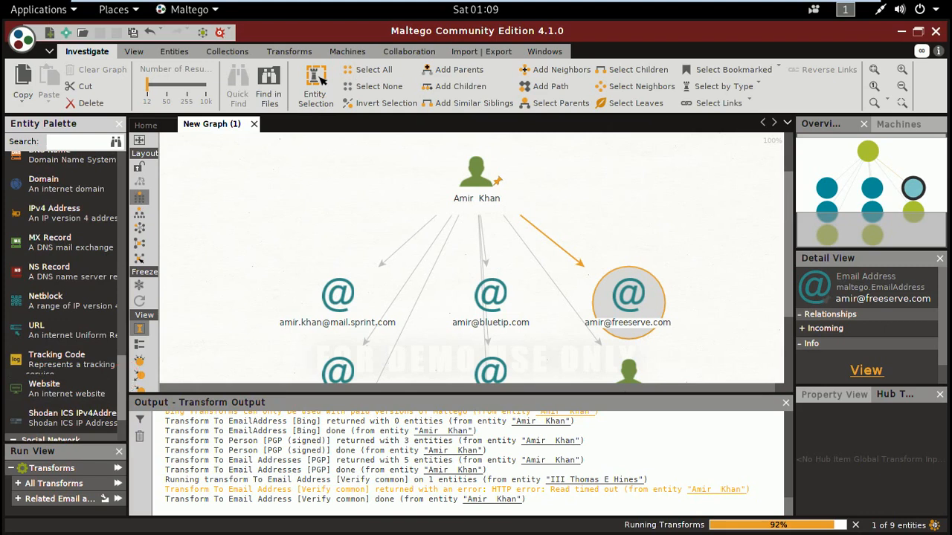
{"action": "left_click_drag", "start_coordinate": [127, 383], "coordinate": [125, 351]}
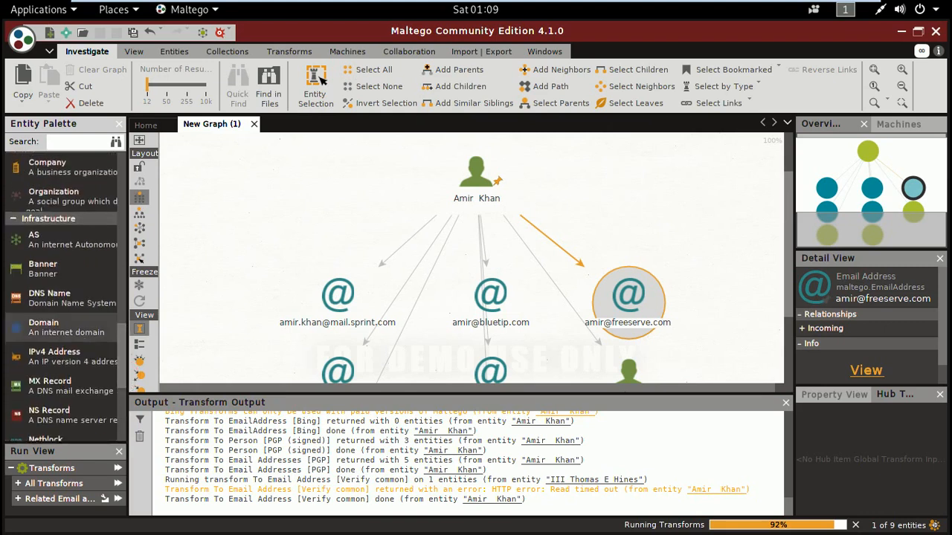
{"action": "left_click_drag", "start_coordinate": [125, 342], "coordinate": [123, 297]}
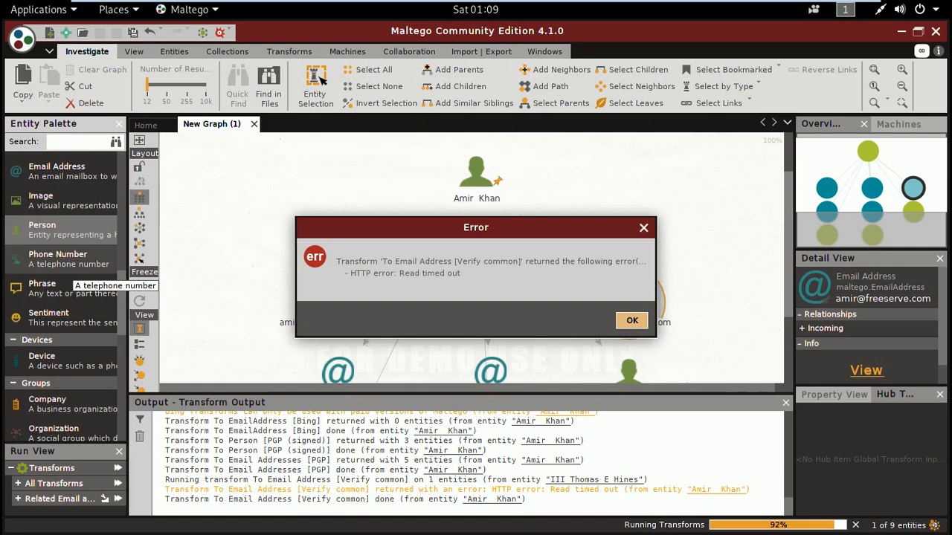
{"action": "left_click", "coordinate": [633, 325]}
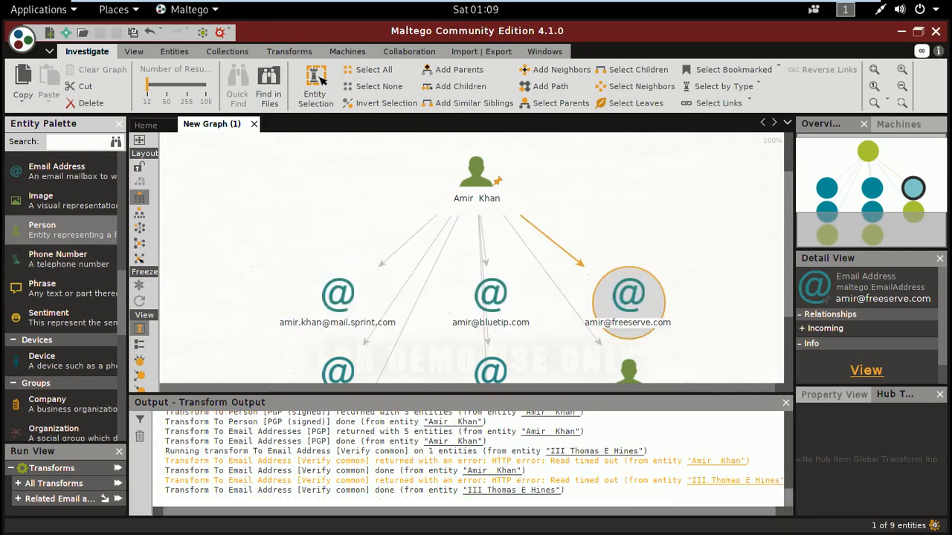
{"action": "scroll", "coordinate": [123, 251], "scroll_direction": "up", "scroll_amount": 5}
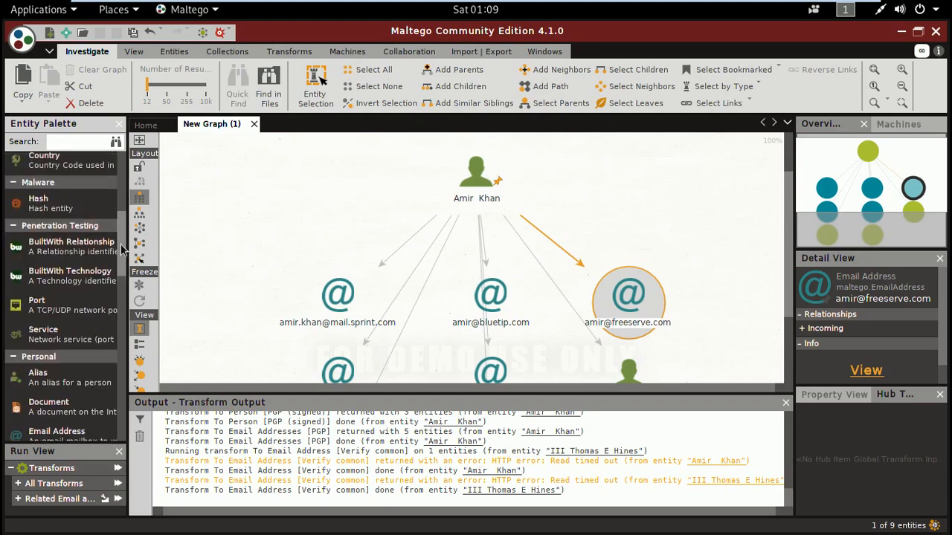
{"action": "scroll", "coordinate": [123, 251], "scroll_direction": "up", "scroll_amount": 5}
{"action": "scroll", "coordinate": [118, 179], "scroll_direction": "up", "scroll_amount": 5}
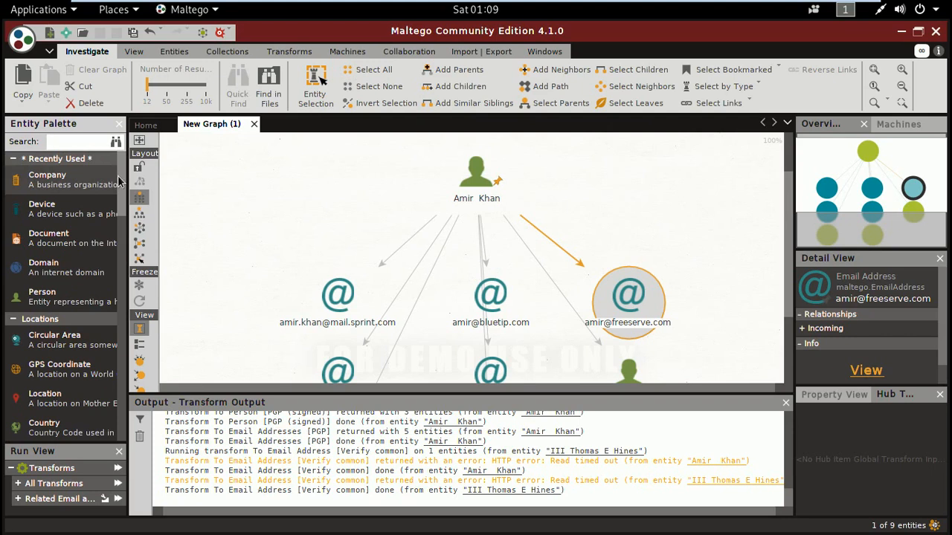
- Add a Country entity to the graph beside the main Person entity, and review its available transforms without running any
{"action": "left_click", "coordinate": [217, 184]}
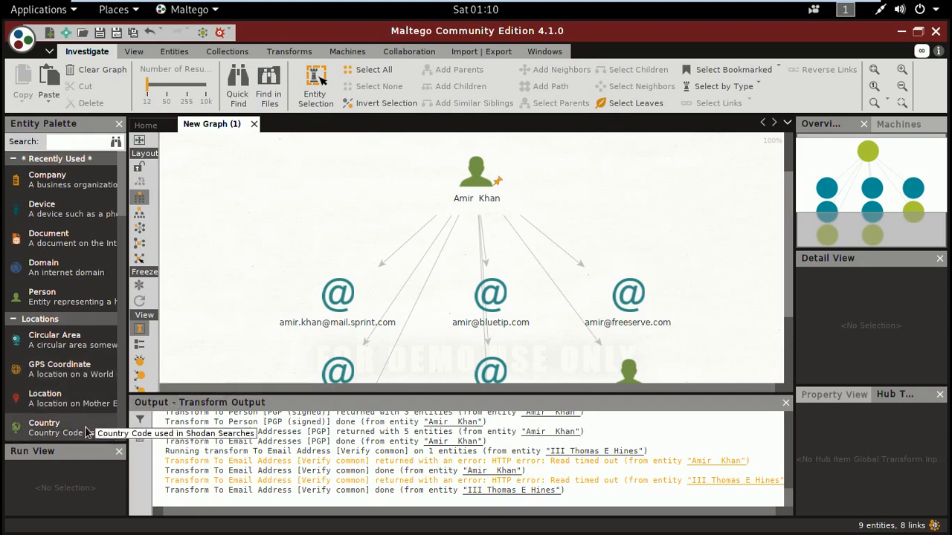
{"action": "left_click_drag", "start_coordinate": [71, 439], "coordinate": [263, 233]}
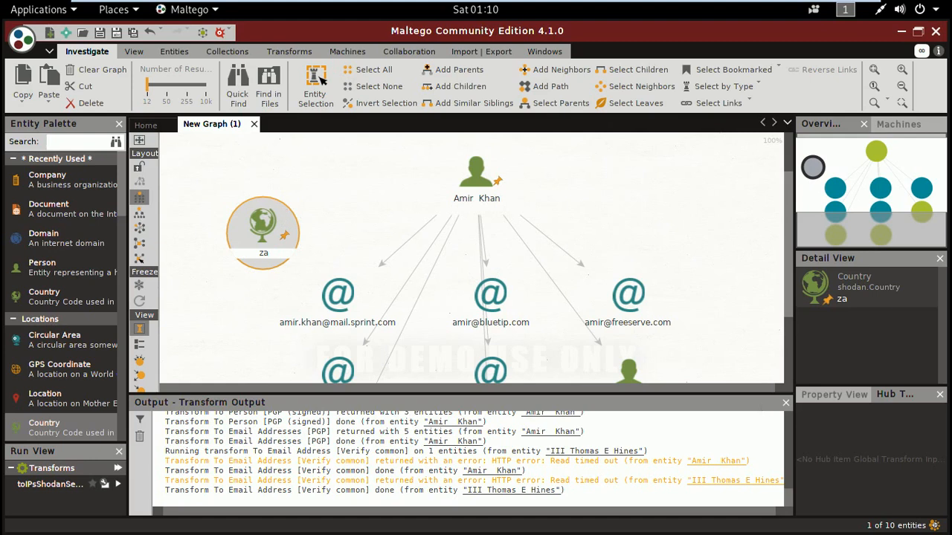
{"action": "right_click", "coordinate": [275, 232]}
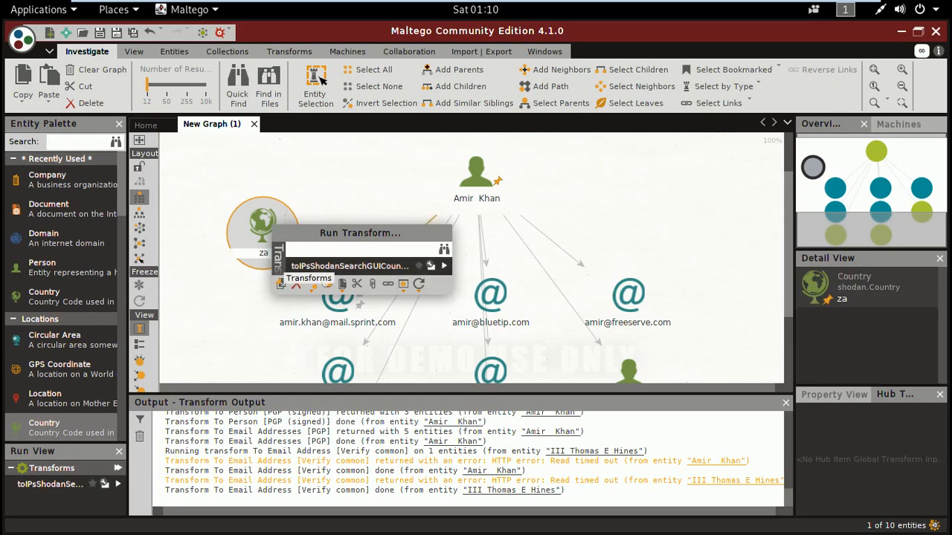
{"action": "left_click", "coordinate": [296, 284]}
{"action": "left_click", "coordinate": [486, 311]}
{"action": "left_click", "coordinate": [665, 214]}
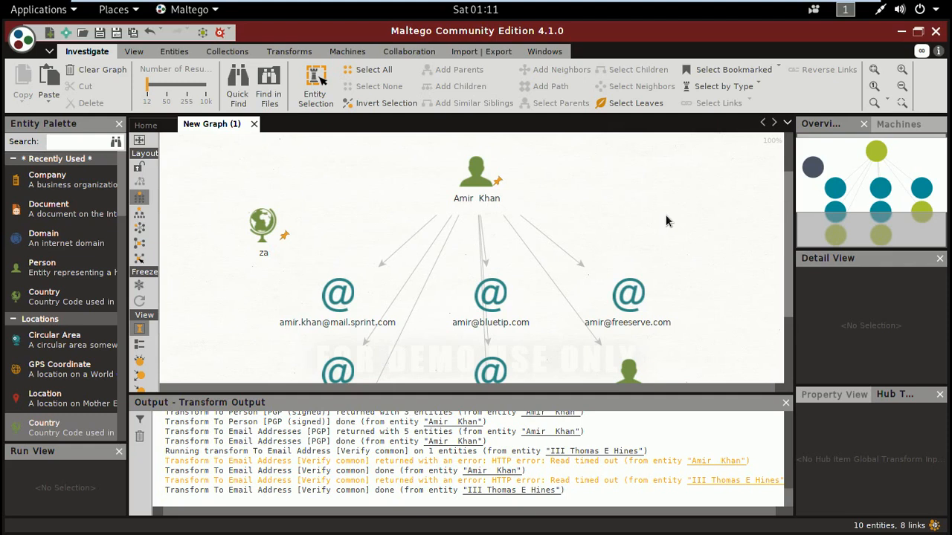
{"action": "mouse_move", "coordinate": [855, 9]}
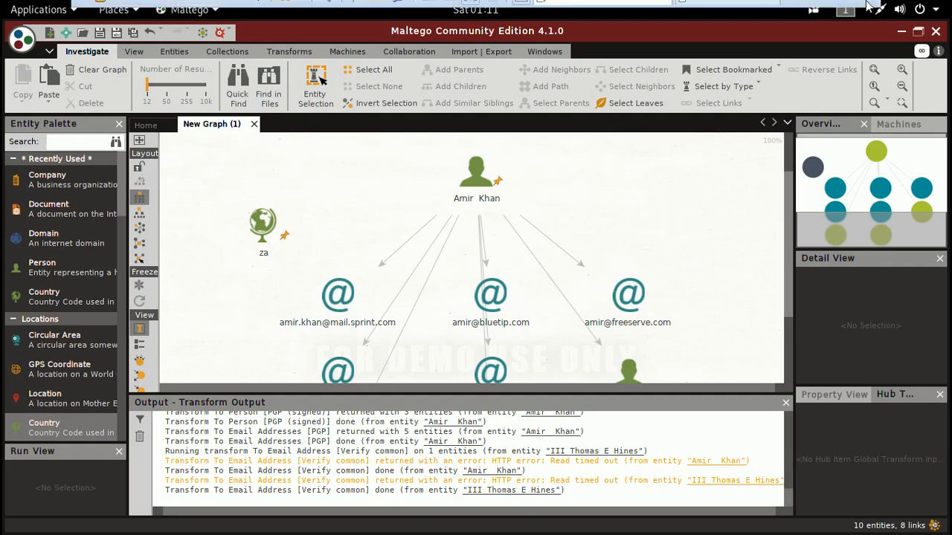